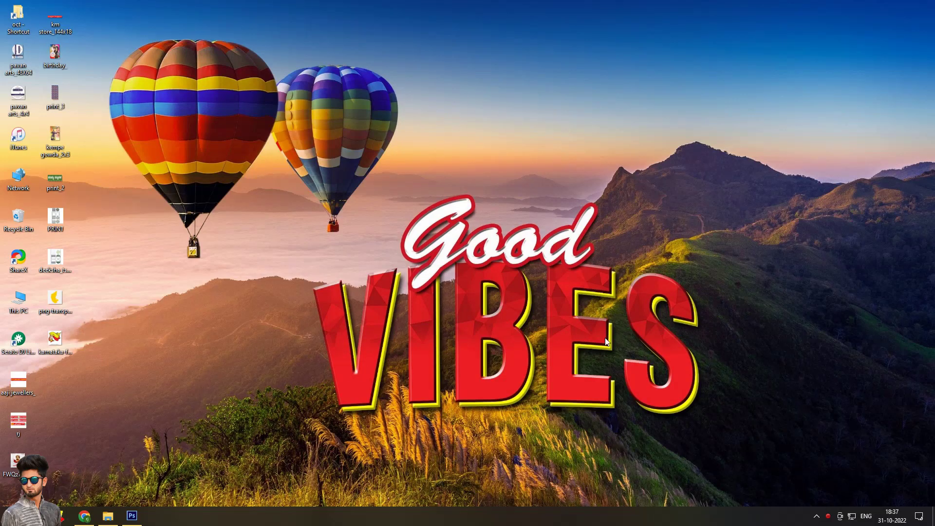
- Create a new white 24 x 24 inch document at 72 ppi
{"action": "left_click", "coordinate": [132, 516]}
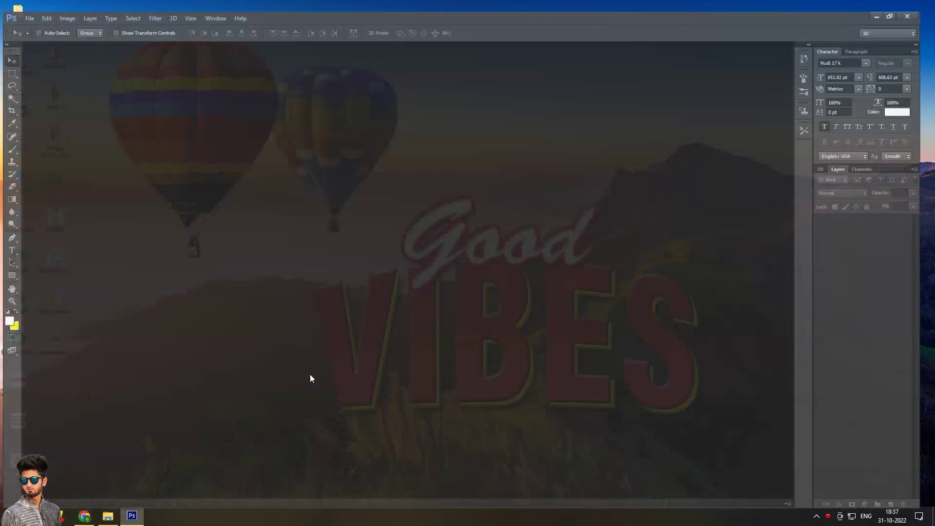
{"action": "key", "text": "ctrl+n"}
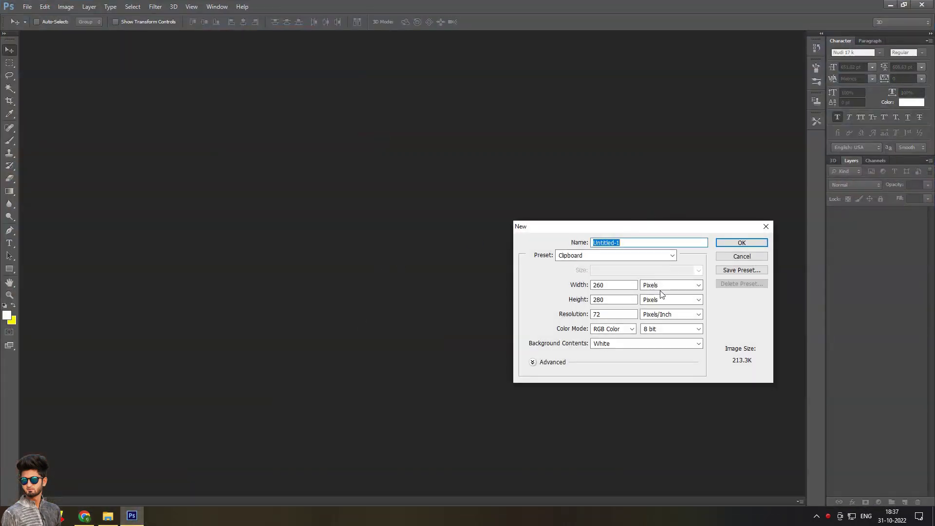
{"action": "left_click", "coordinate": [671, 285]}
{"action": "left_click", "coordinate": [653, 300]}
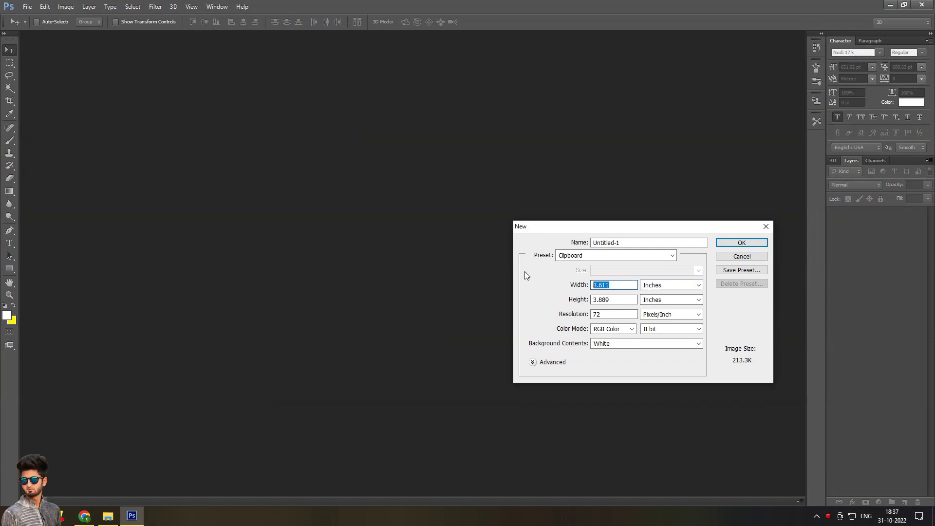
{"action": "type", "text": "24"}
{"action": "key", "text": "Tab"}
{"action": "key", "text": "Tab"}
{"action": "type", "text": "2"}
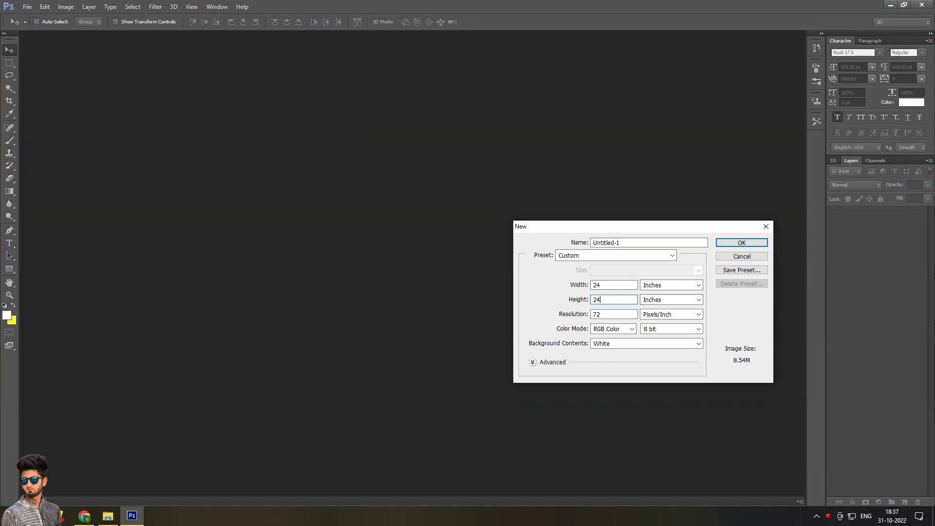
{"action": "key", "text": "Return"}
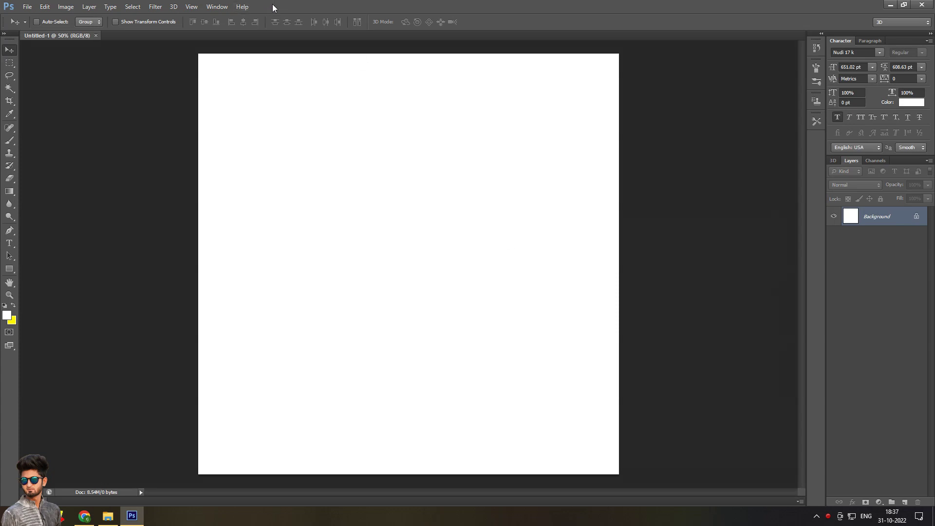
{"action": "key", "text": "alt+Tab"}
- Search Google Images for 'vidhana soudha images'
{"action": "left_click", "coordinate": [196, 62]}
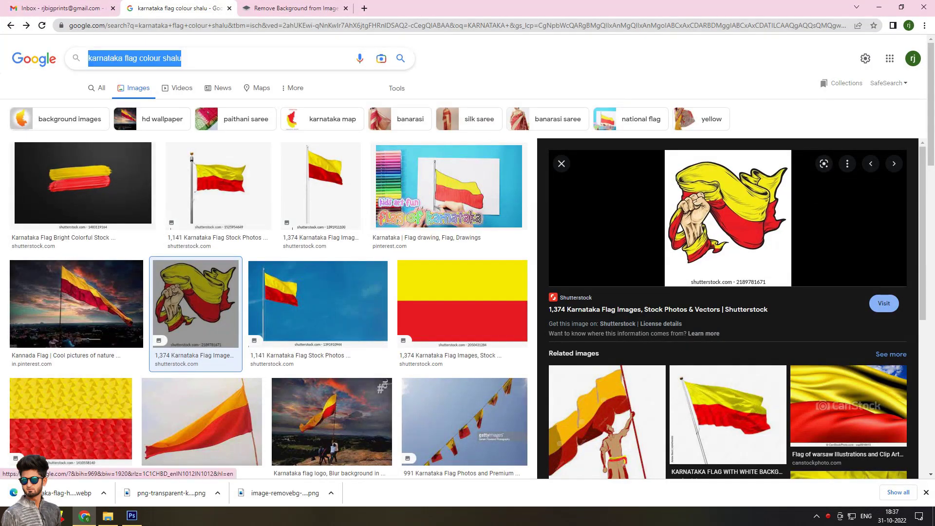
{"action": "type", "text": "V"}
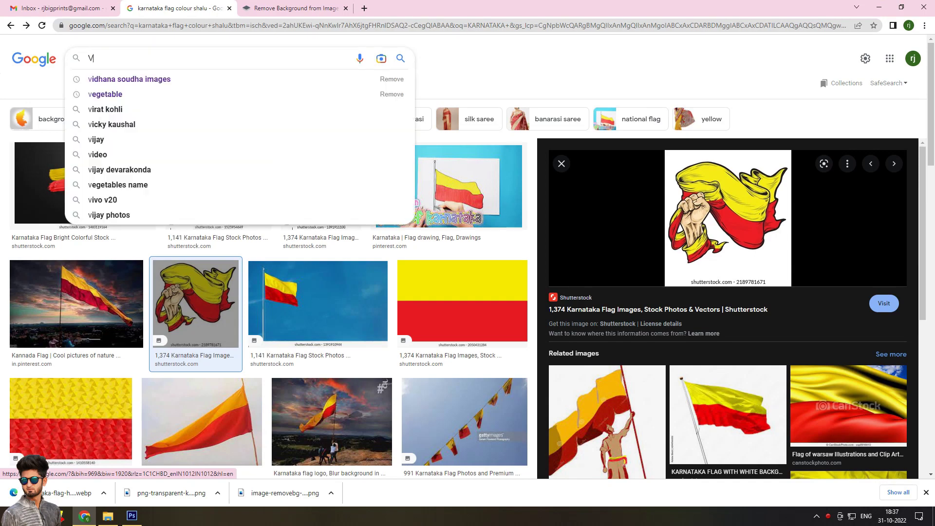
{"action": "key", "text": "Down"}
{"action": "key", "text": "Return"}
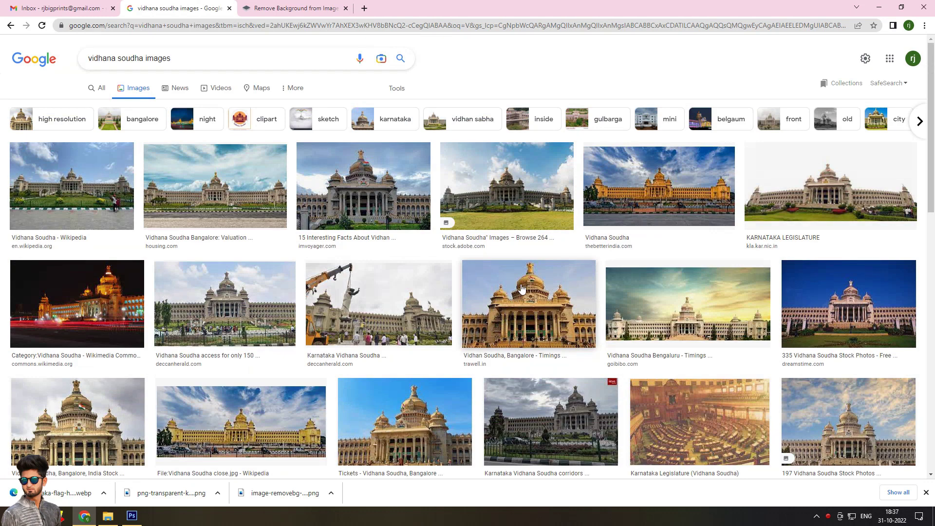
- Copy the sunset-sky Vidhana Soudha photo from its preview
{"action": "left_click", "coordinate": [752, 325]}
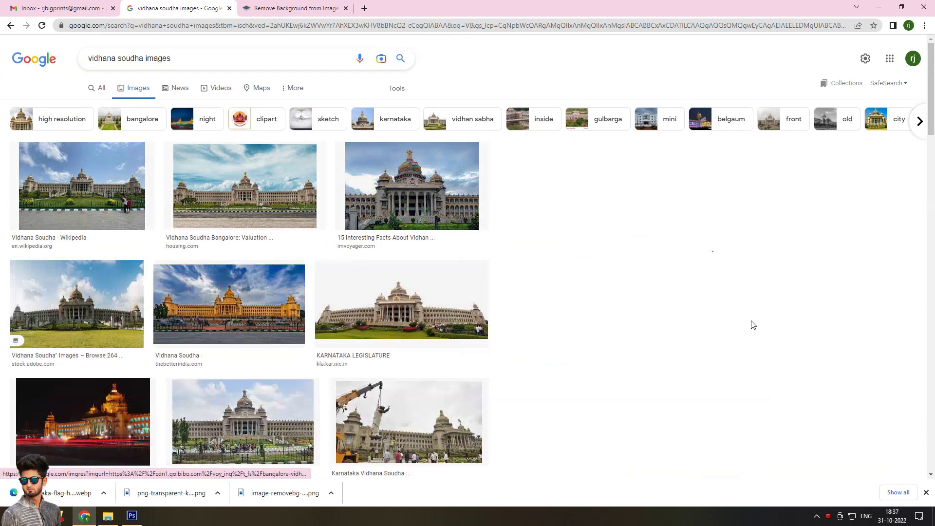
{"action": "scroll", "coordinate": [793, 269], "scroll_direction": "down", "scroll_amount": 5}
{"action": "scroll", "coordinate": [730, 219], "scroll_direction": "up", "scroll_amount": 5}
{"action": "right_click", "coordinate": [654, 176]}
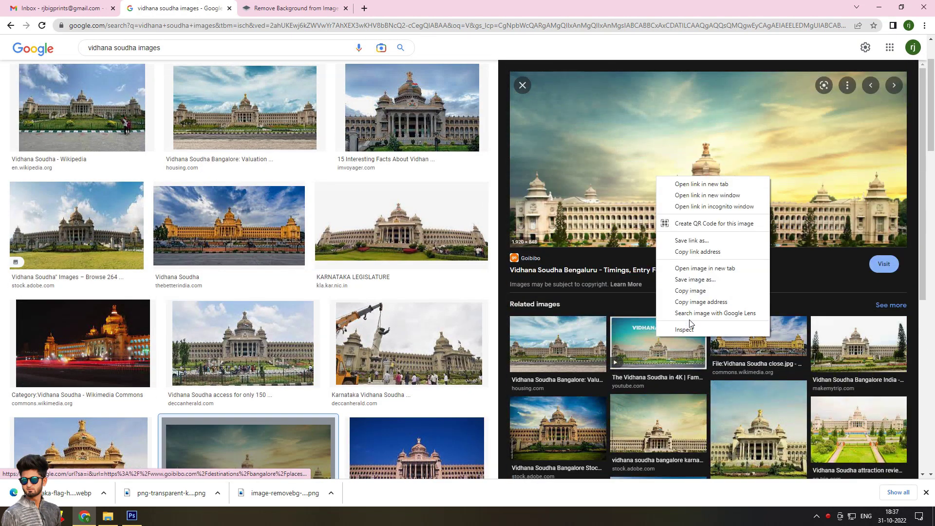
{"action": "left_click", "coordinate": [687, 298]}
{"action": "key", "text": "alt+Tab"}
- Paste the Vidhana Soudha photo and fit it along the canvas bottom, about 87.6% scale
{"action": "key", "text": "ctrl+v"}
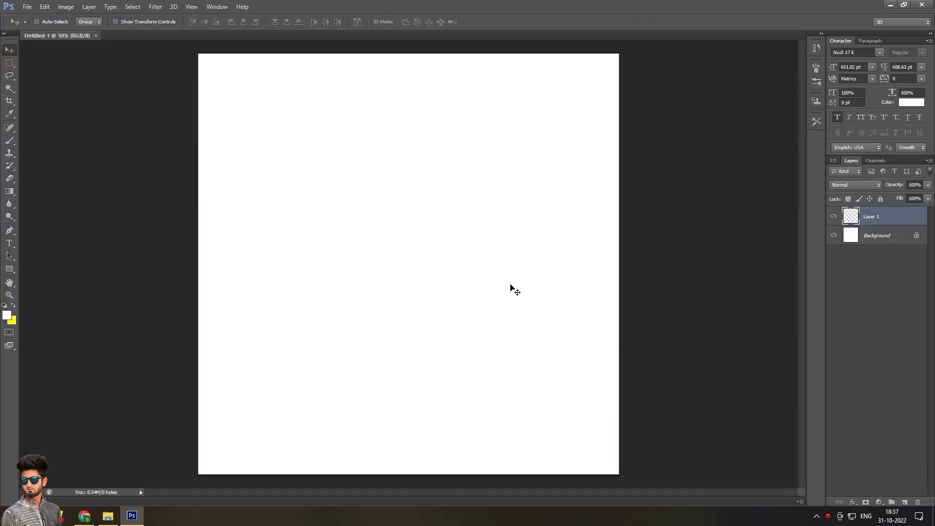
{"action": "left_click_drag", "start_coordinate": [512, 288], "coordinate": [463, 332]}
{"action": "key", "text": "ctrl+t"}
{"action": "left_click_drag", "start_coordinate": [669, 227], "coordinate": [613, 254]}
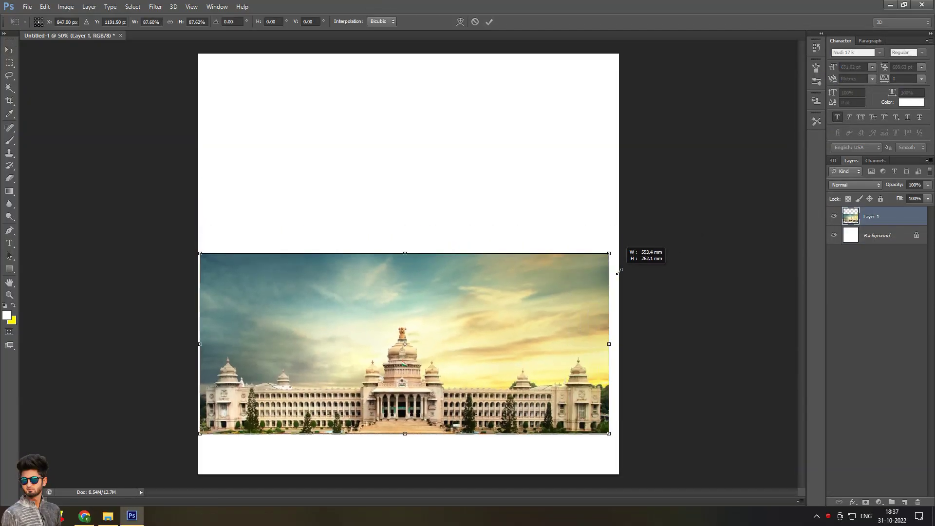
{"action": "left_click_drag", "start_coordinate": [569, 319], "coordinate": [565, 360]}
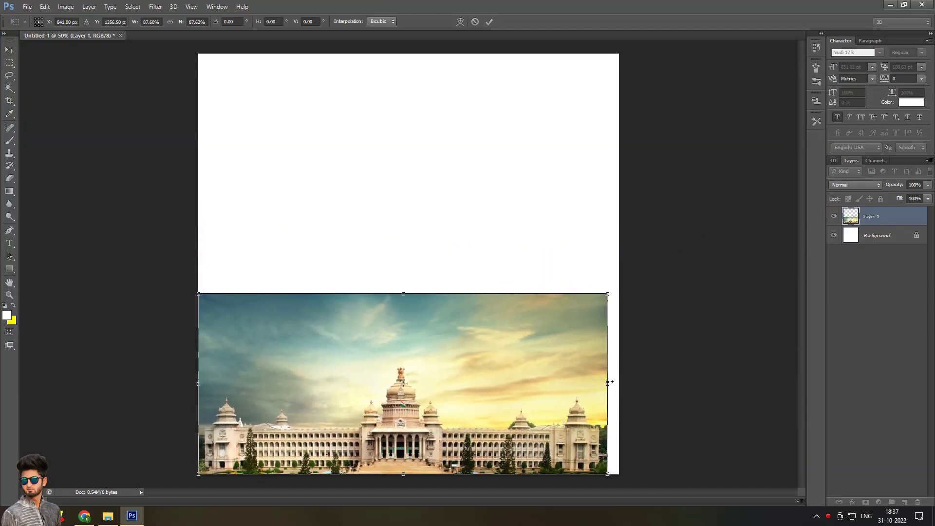
{"action": "left_click_drag", "start_coordinate": [609, 383], "coordinate": [619, 383]}
{"action": "key", "text": "Return"}
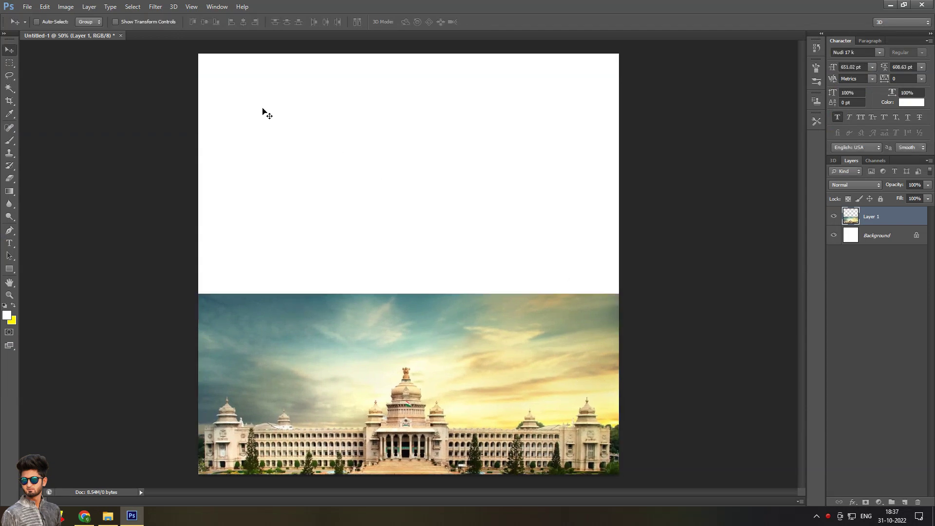
- Content-Aware Fill the empty top area with matching sky
{"action": "key", "text": "m"}
{"action": "left_click_drag", "start_coordinate": [619, 314], "coordinate": [123, 191]}
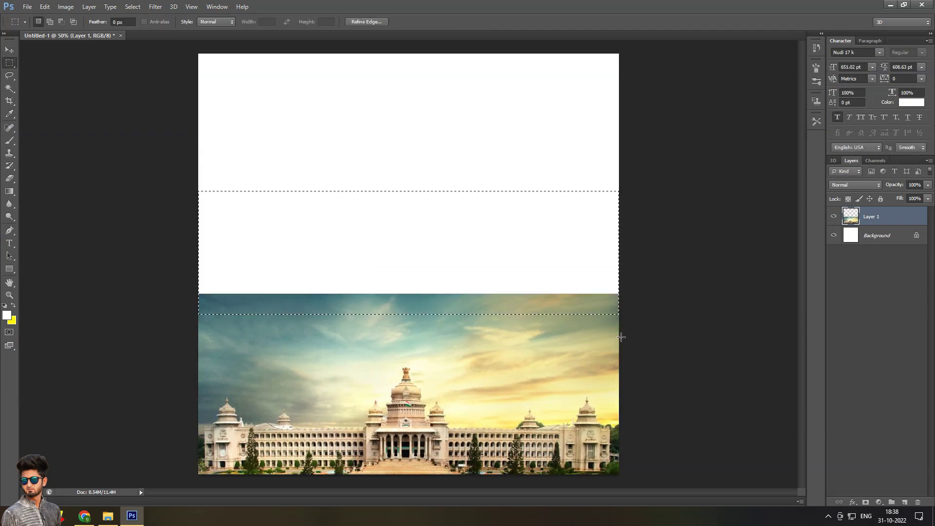
{"action": "left_click_drag", "start_coordinate": [621, 337], "coordinate": [43, 11]}
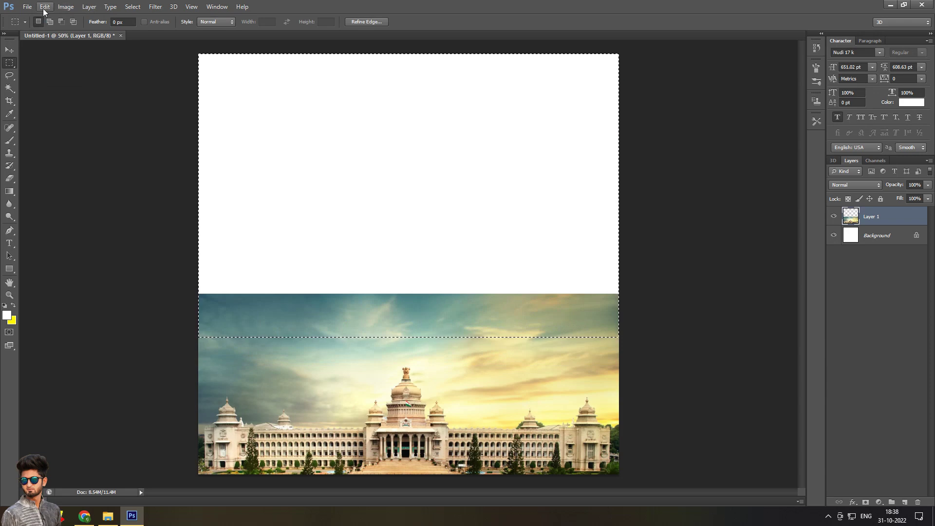
{"action": "left_click", "coordinate": [44, 7]}
{"action": "left_click", "coordinate": [68, 146]}
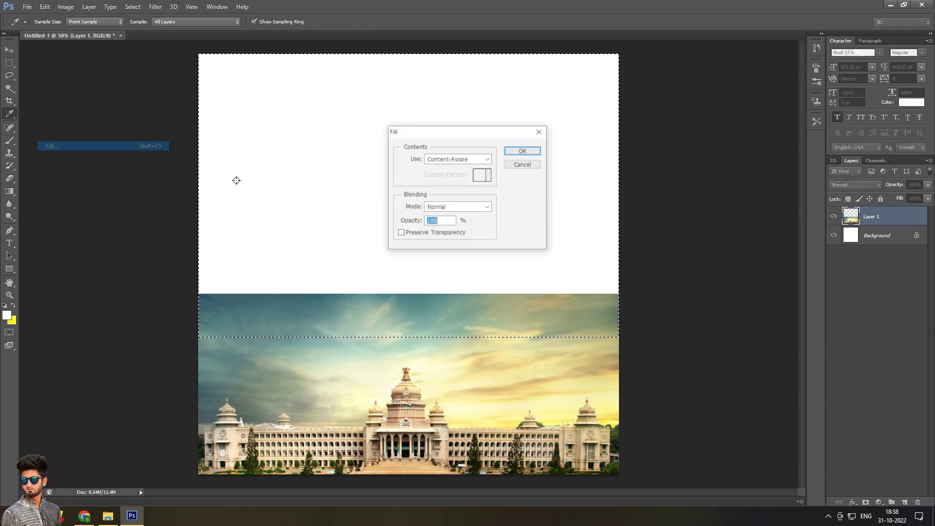
{"action": "left_click", "coordinate": [530, 152]}
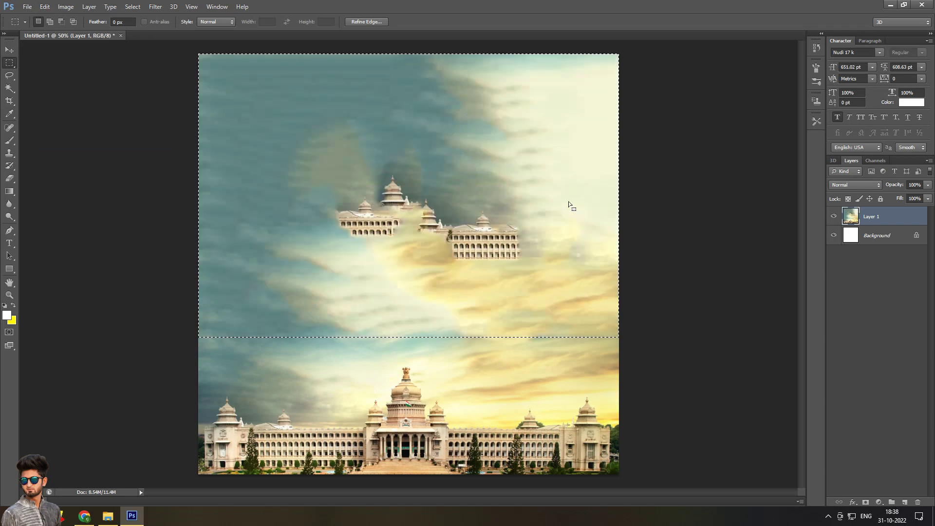
{"action": "left_click_drag", "start_coordinate": [417, 182], "coordinate": [511, 272]}
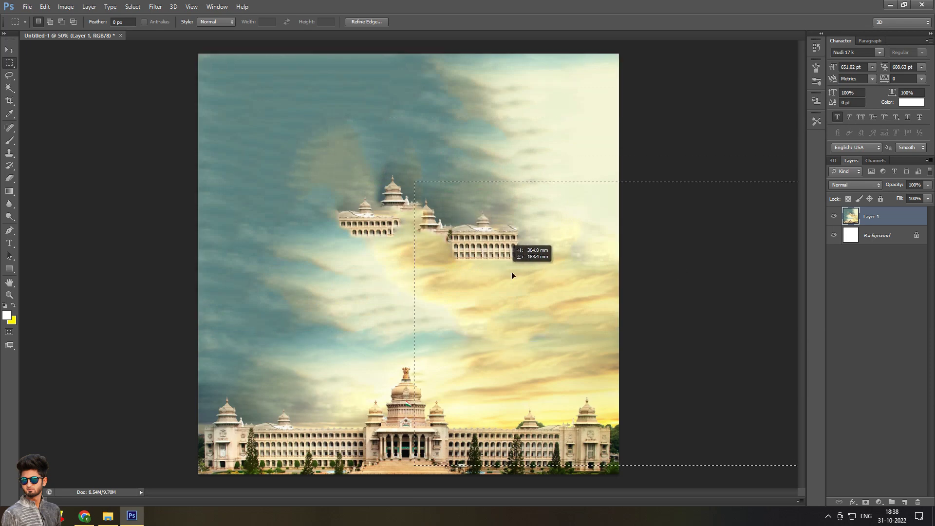
{"action": "key", "text": "ctrl+z"}
{"action": "key", "text": "ctrl+d"}
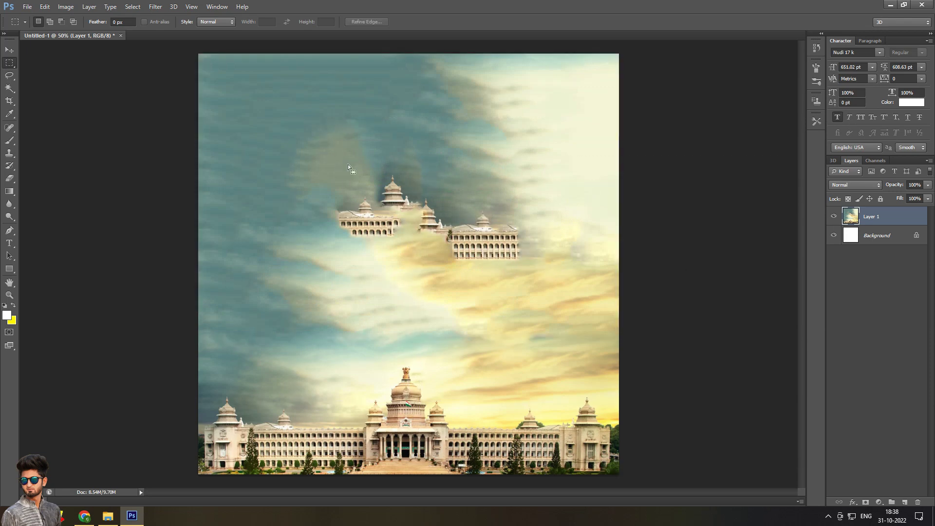
- Content-Aware Fill the stray building copies in the sky to replace them with clouds
{"action": "left_click_drag", "start_coordinate": [284, 122], "coordinate": [576, 293]}
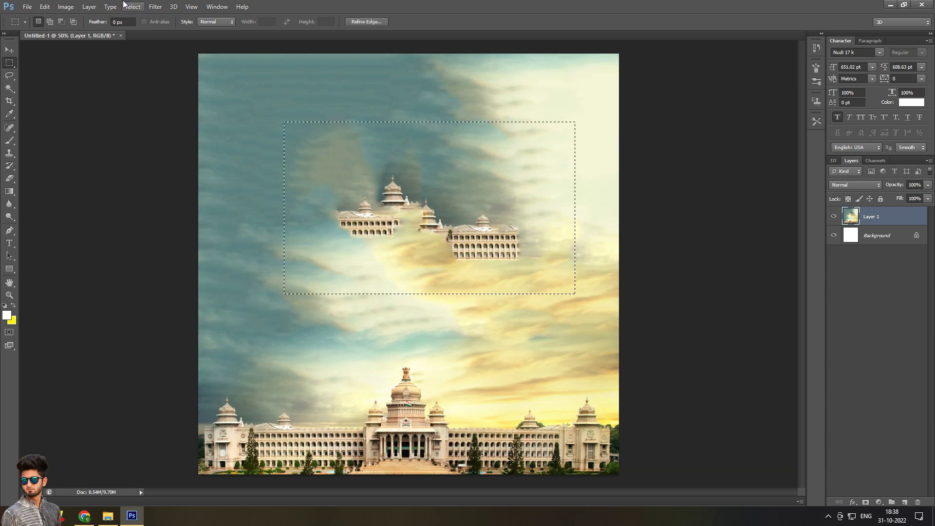
{"action": "left_click", "coordinate": [45, 7]}
{"action": "left_click", "coordinate": [54, 146]}
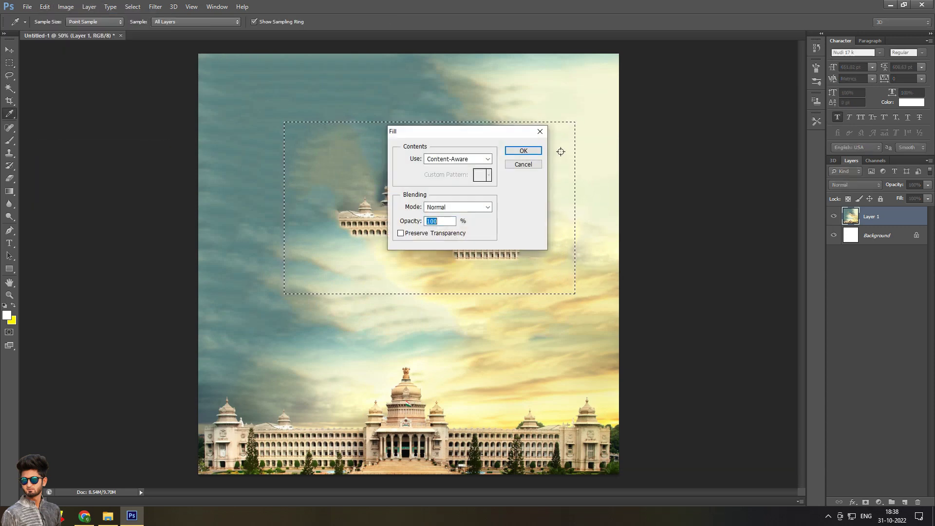
{"action": "left_click", "coordinate": [511, 151]}
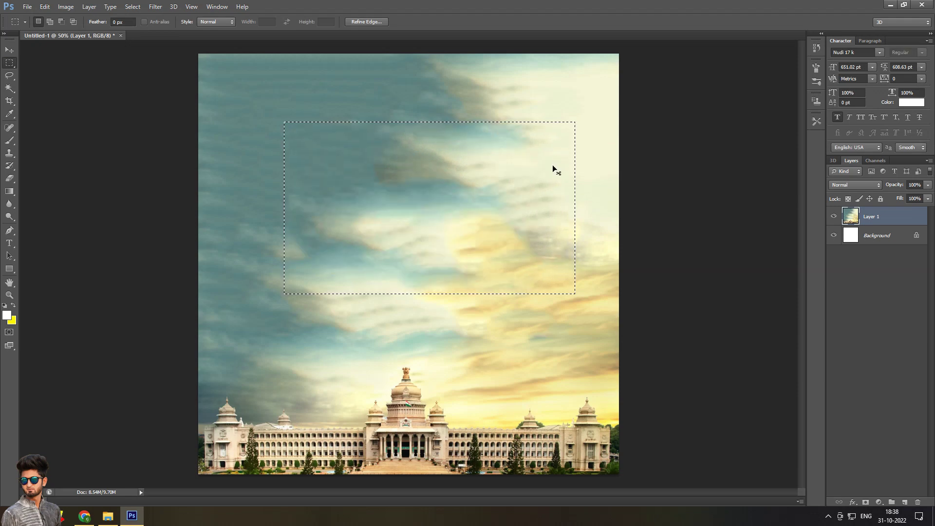
{"action": "key", "text": "ctrl+d"}
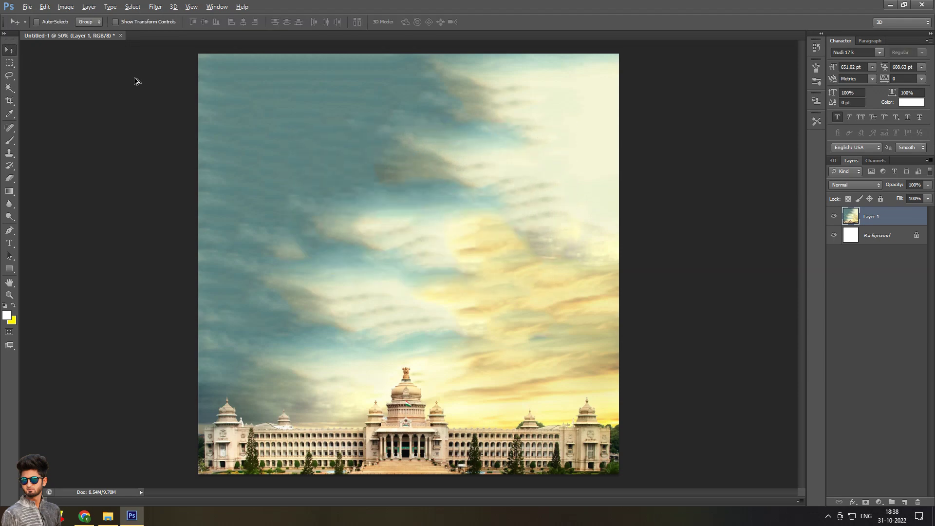
- Search Chrome for a grey texture and copy the grey paper image
{"action": "key", "text": "alt+Tab"}
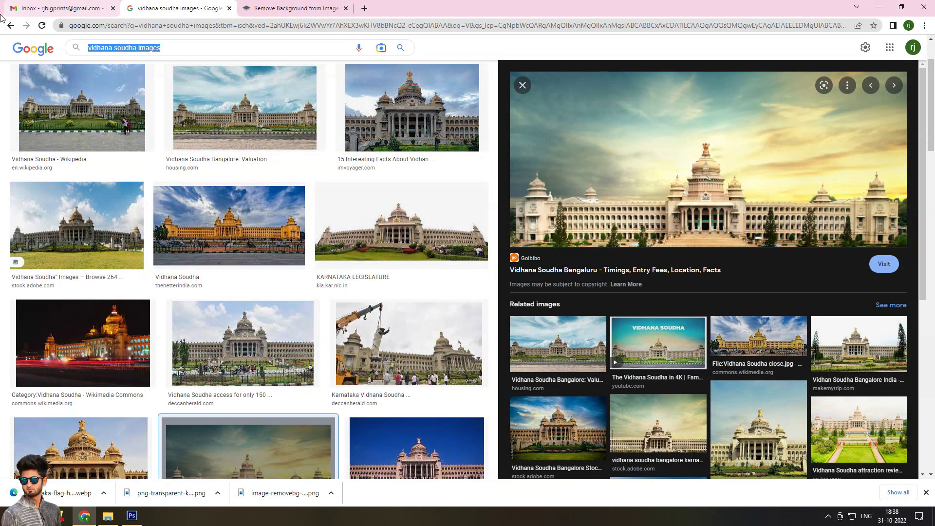
{"action": "type", "text": "GRE"}
{"action": "key", "text": "Down"}
{"action": "key", "text": "Return"}
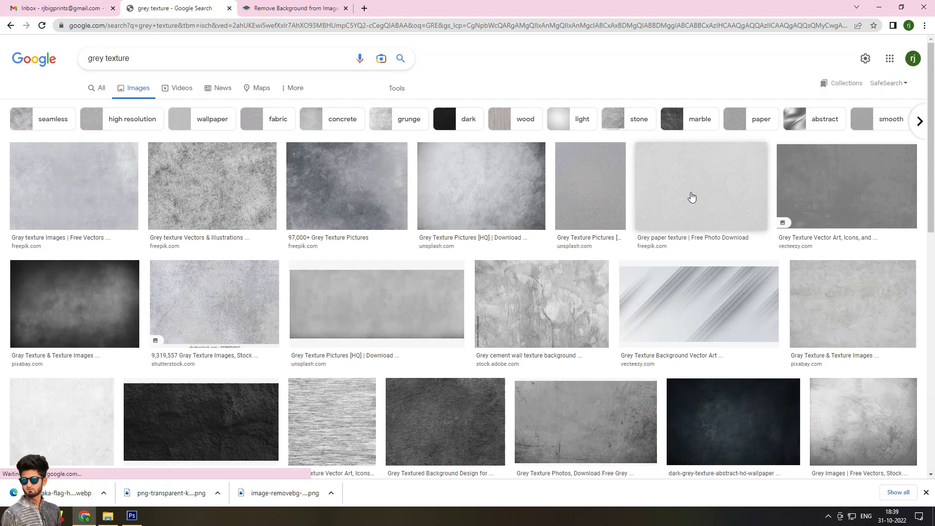
{"action": "left_click", "coordinate": [692, 196]}
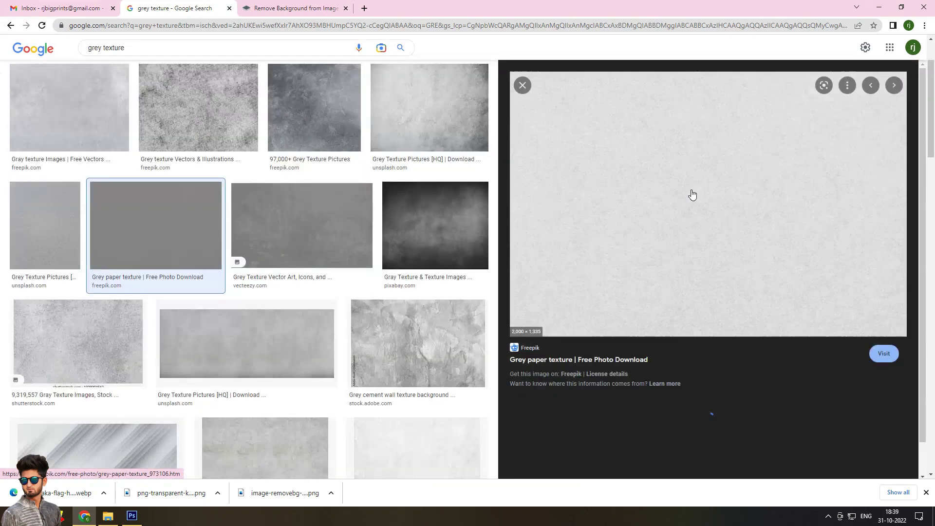
{"action": "right_click", "coordinate": [650, 159]}
{"action": "left_click", "coordinate": [690, 278]}
- Paste the grey texture above the Background and stretch it over the canvas
{"action": "key", "text": "alt+Tab"}
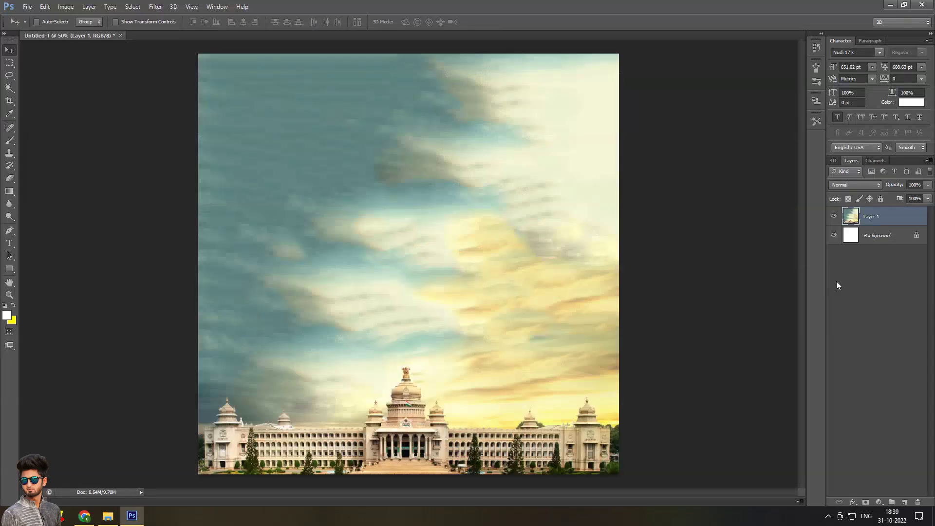
{"action": "left_click", "coordinate": [878, 234]}
{"action": "key", "text": "ctrl+v"}
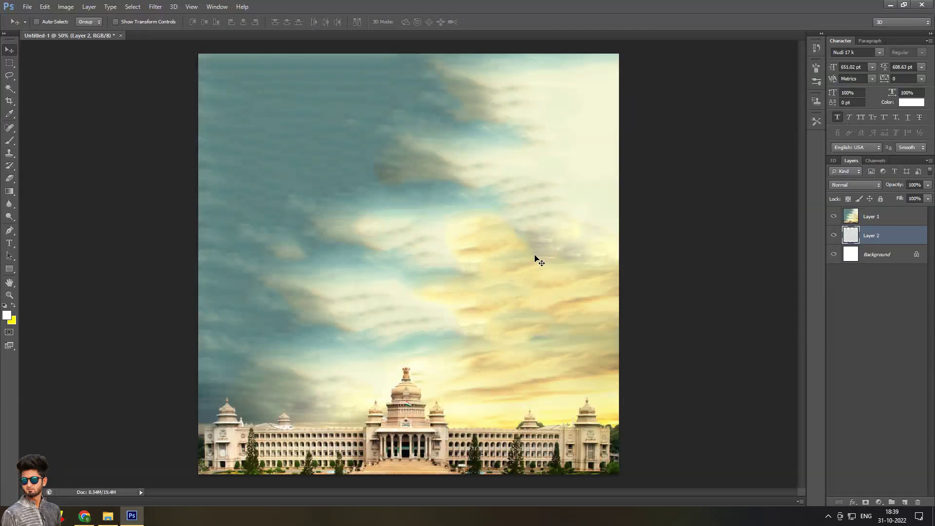
{"action": "key", "text": "ctrl+t"}
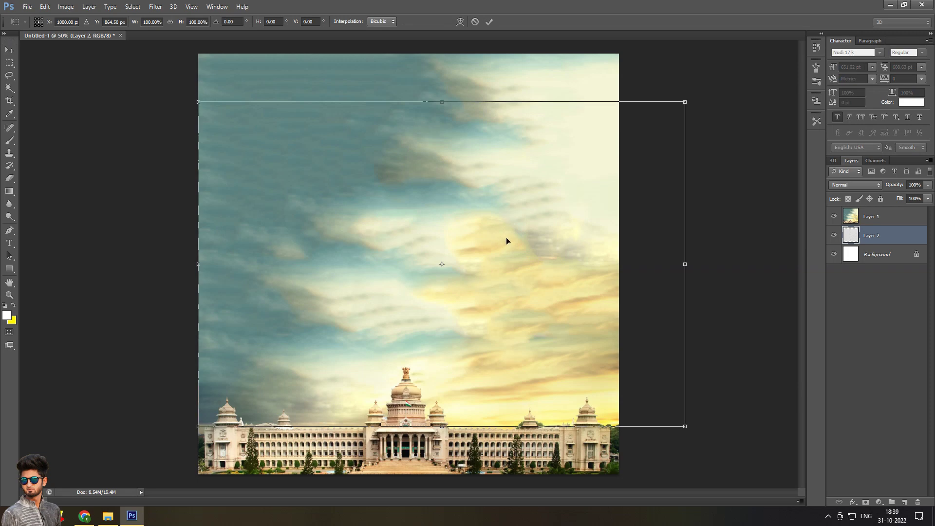
{"action": "left_click_drag", "start_coordinate": [465, 191], "coordinate": [435, 126]}
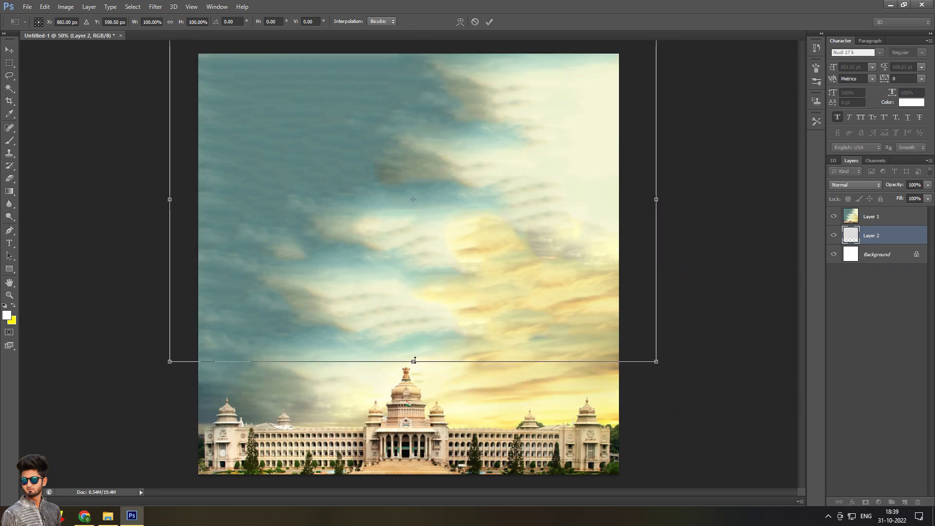
{"action": "left_click_drag", "start_coordinate": [414, 360], "coordinate": [414, 487]}
{"action": "key", "text": "Return"}
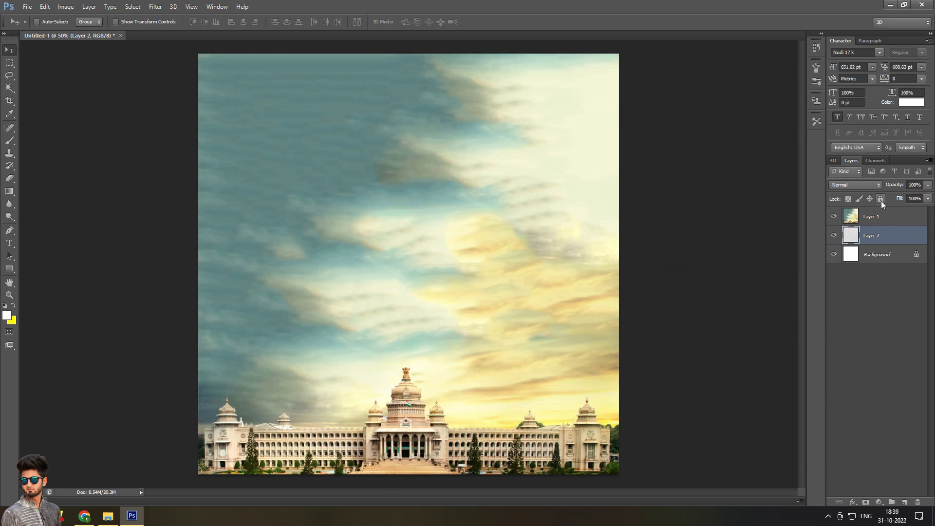
- Fade the sky photo layer, Layer 1, to 32% opacity
{"action": "key", "text": "alt+bracketright"}
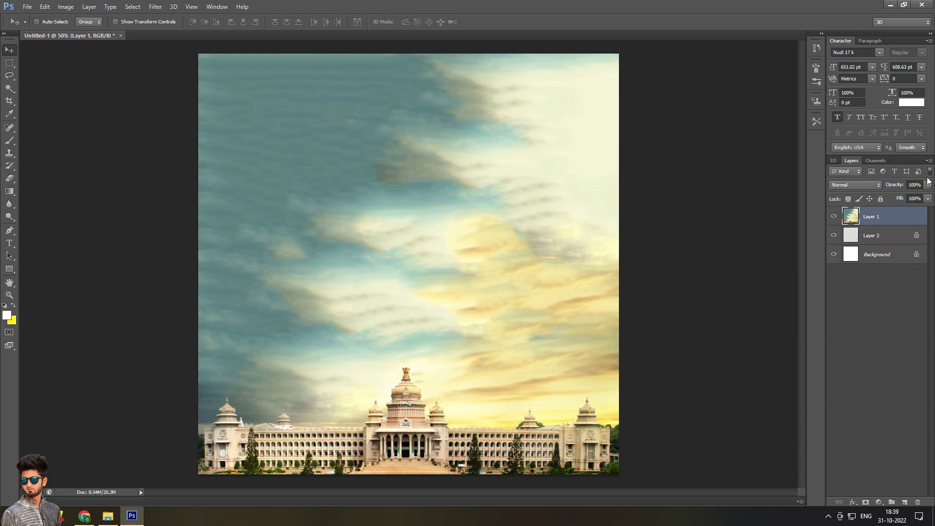
{"action": "left_click", "coordinate": [928, 185]}
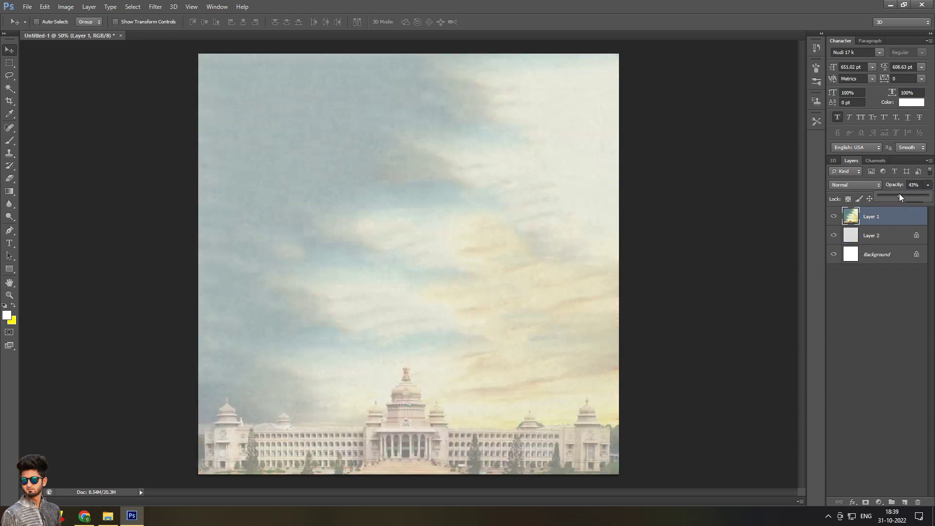
{"action": "left_click_drag", "start_coordinate": [894, 196], "coordinate": [895, 195]}
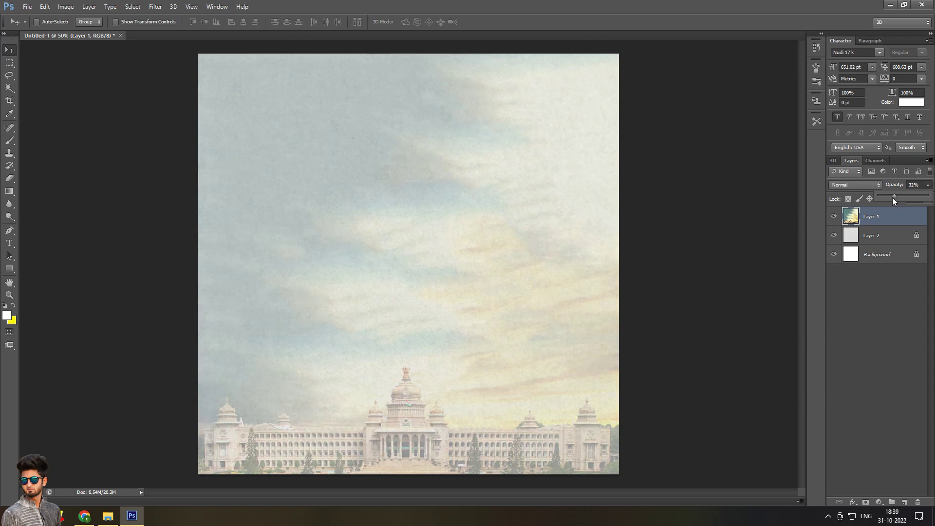
{"action": "left_click", "coordinate": [744, 209]}
{"action": "left_click", "coordinate": [885, 237]}
{"action": "left_click", "coordinate": [892, 214]}
- Lock the sky layer, then enlarge and reposition the pasted Karnataka map
{"action": "left_click", "coordinate": [869, 199]}
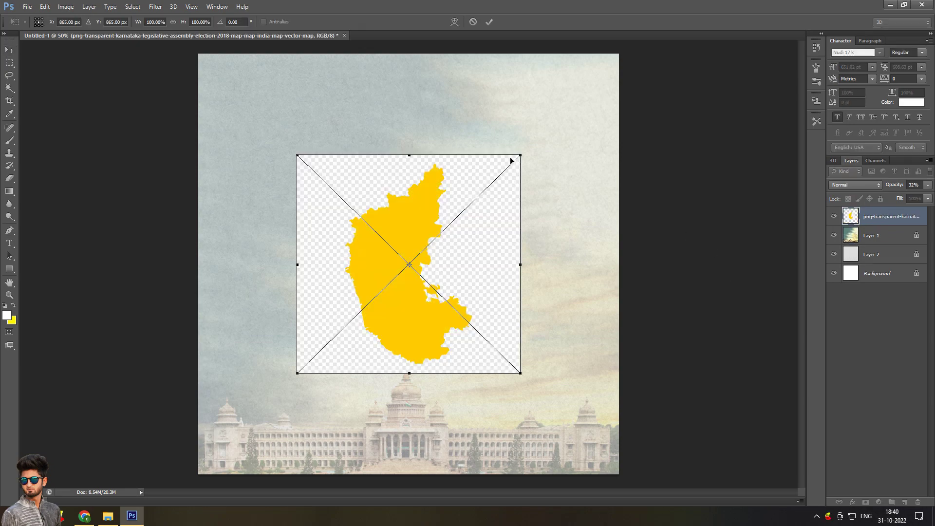
{"action": "left_click_drag", "start_coordinate": [520, 155], "coordinate": [607, 78]}
{"action": "key", "text": "Return"}
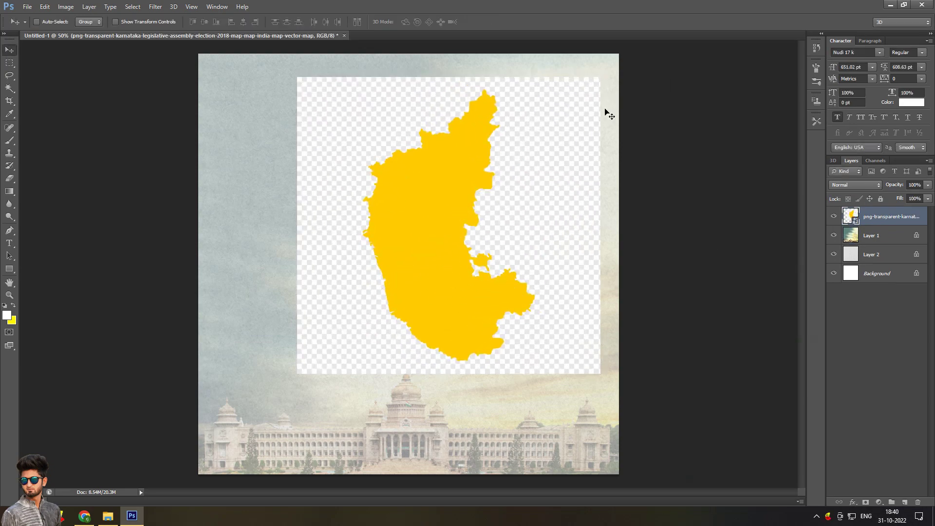
{"action": "key", "text": "ctrl+plus"}
{"action": "left_click_drag", "start_coordinate": [588, 168], "coordinate": [544, 212]}
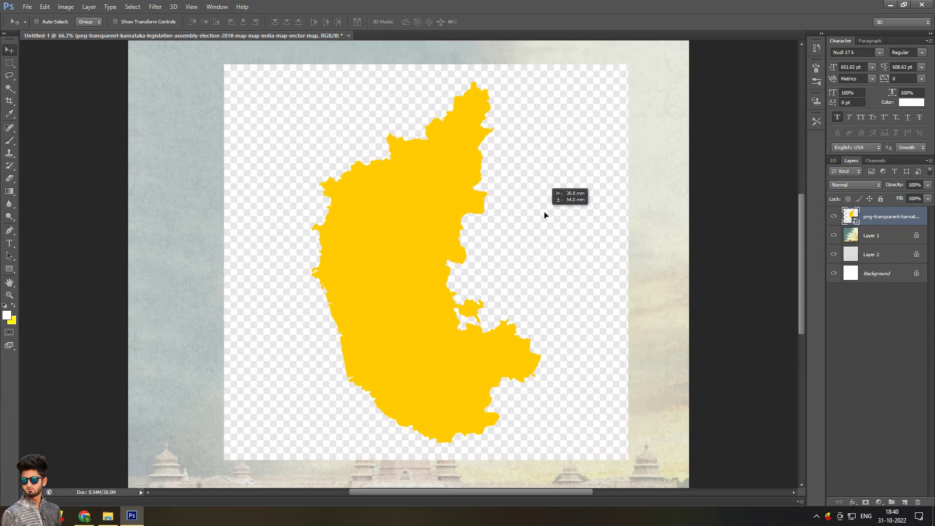
- Magic Wand the checkerboard, rasterize the map layer and delete the backdrop
{"action": "left_click", "coordinate": [9, 88]}
{"action": "left_click", "coordinate": [346, 109]}
{"action": "key", "text": "Delete"}
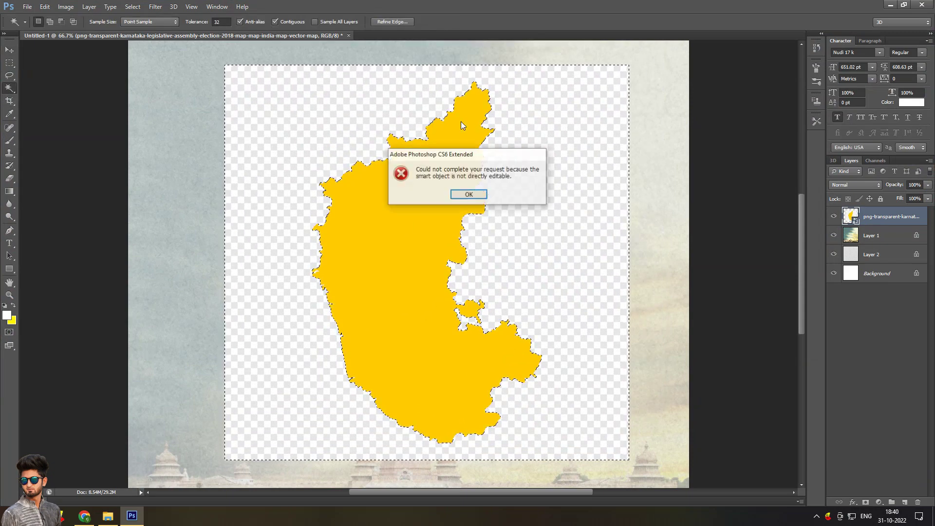
{"action": "left_click", "coordinate": [463, 193]}
{"action": "right_click", "coordinate": [582, 183]}
{"action": "left_click", "coordinate": [906, 217]}
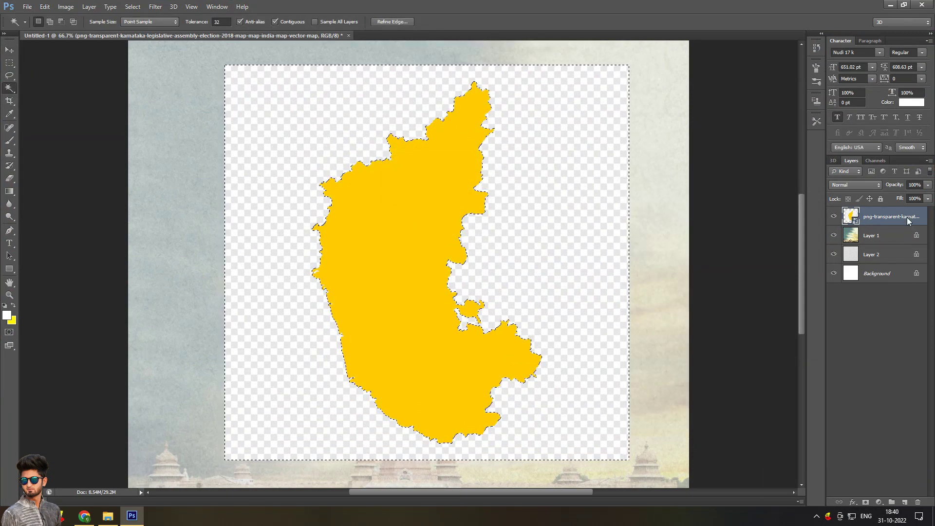
{"action": "right_click", "coordinate": [907, 217]}
{"action": "left_click", "coordinate": [800, 233]}
{"action": "key", "text": "Delete"}
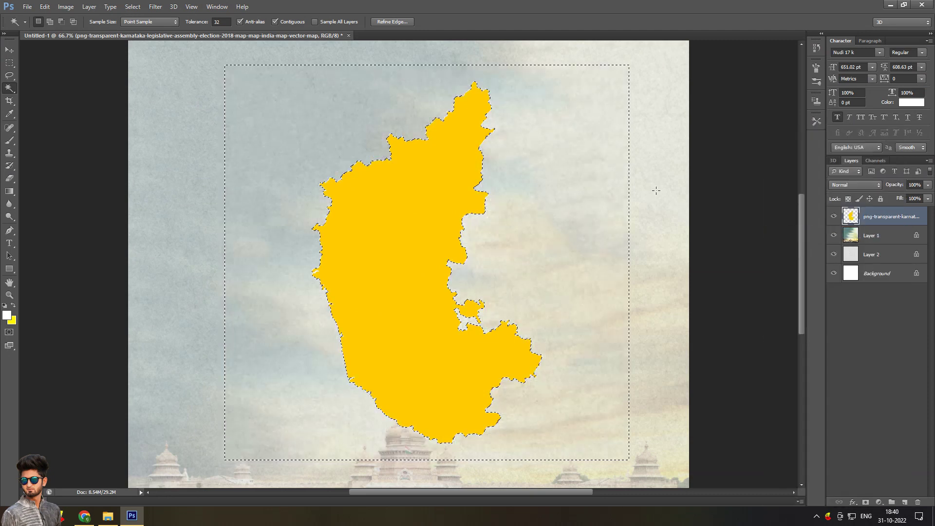
- Deselect and move the map up and left on the fitted poster view
{"action": "left_click", "coordinate": [9, 50]}
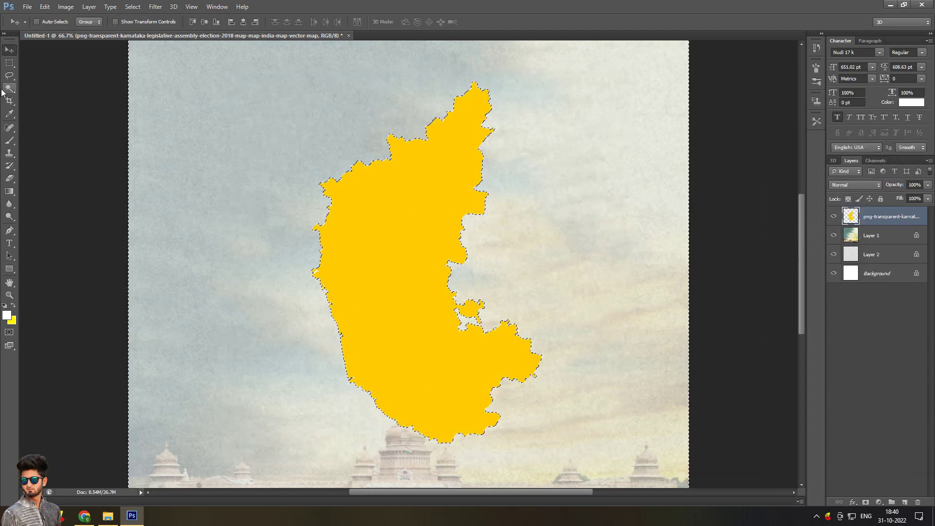
{"action": "key", "text": "ctrl+0"}
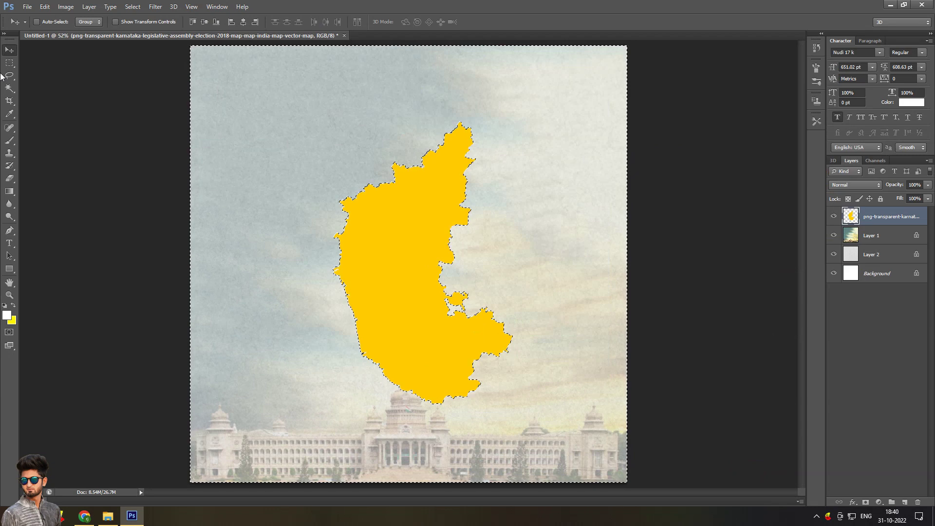
{"action": "key", "text": "ctrl+d"}
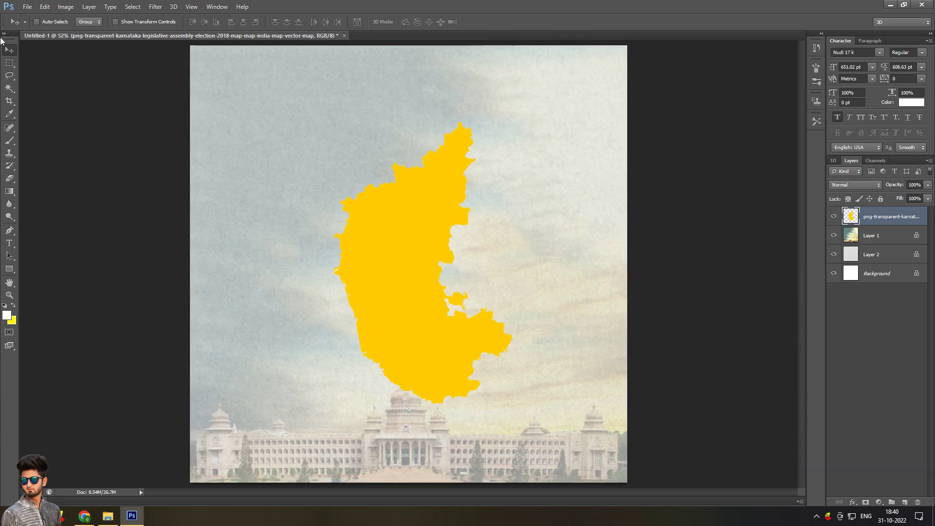
{"action": "left_click_drag", "start_coordinate": [685, 287], "coordinate": [672, 241]}
- Paste the fist-and-flag clipart, reposition it and enlarge it
{"action": "key", "text": "ctrl+v"}
{"action": "left_click_drag", "start_coordinate": [409, 263], "coordinate": [387, 285]}
{"action": "key", "text": "ctrl+t"}
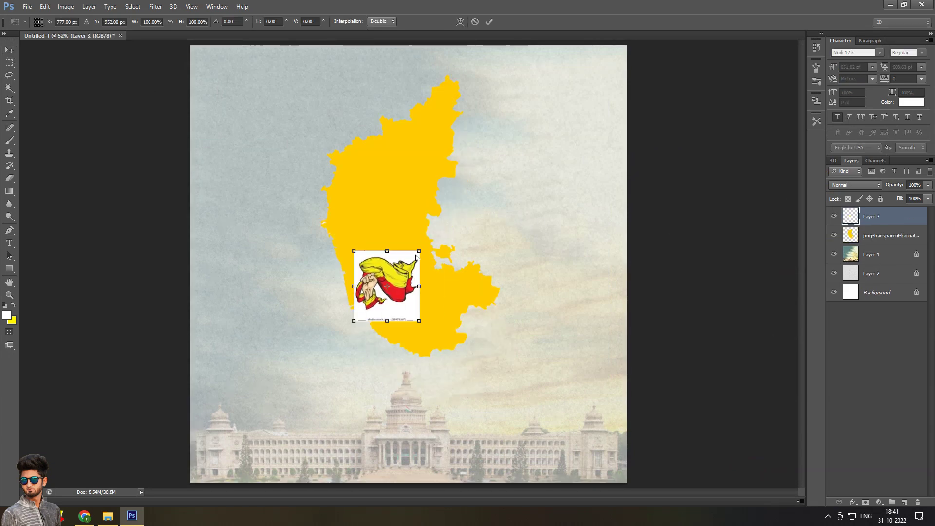
{"action": "left_click_drag", "start_coordinate": [420, 247], "coordinate": [475, 233]}
{"action": "key", "text": "Return"}
{"action": "key", "text": "ctrl+plus"}
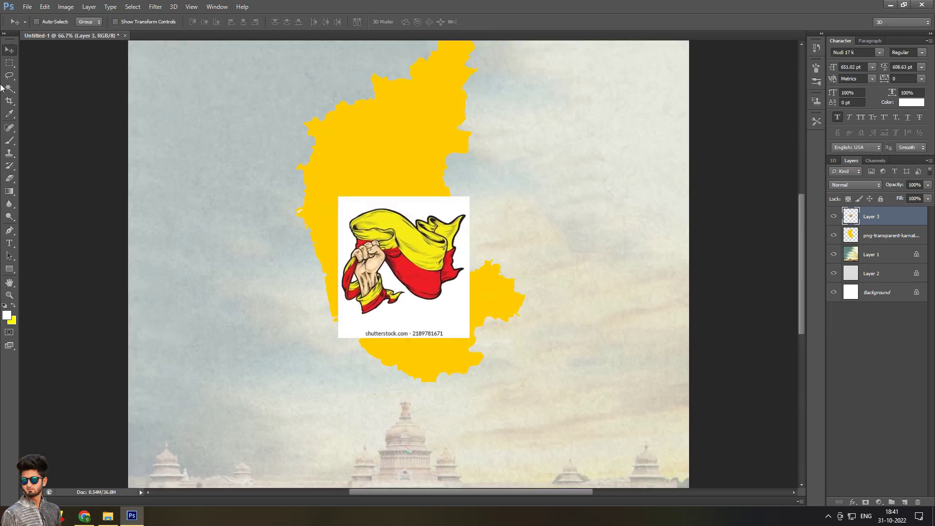
- Delete the clipart's white background and the shutterstock watermark below the flag
{"action": "left_click", "coordinate": [9, 87]}
{"action": "left_click", "coordinate": [428, 203]}
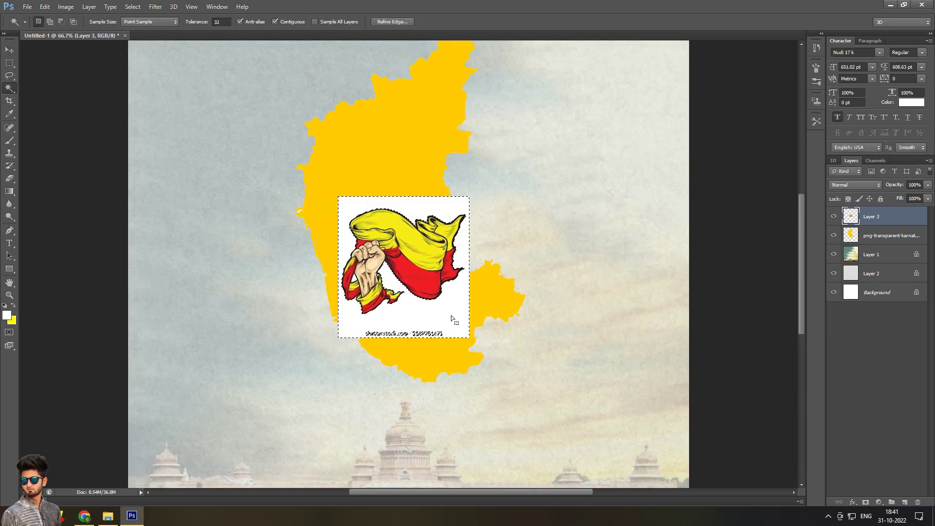
{"action": "key", "text": "Delete"}
{"action": "key", "text": "ctrl+d"}
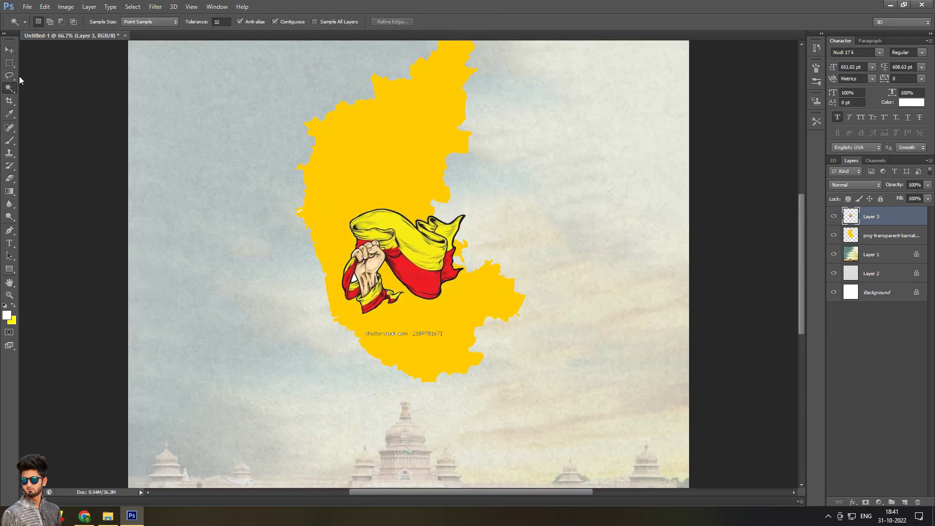
{"action": "left_click", "coordinate": [9, 63]}
{"action": "left_click_drag", "start_coordinate": [292, 355], "coordinate": [507, 322]}
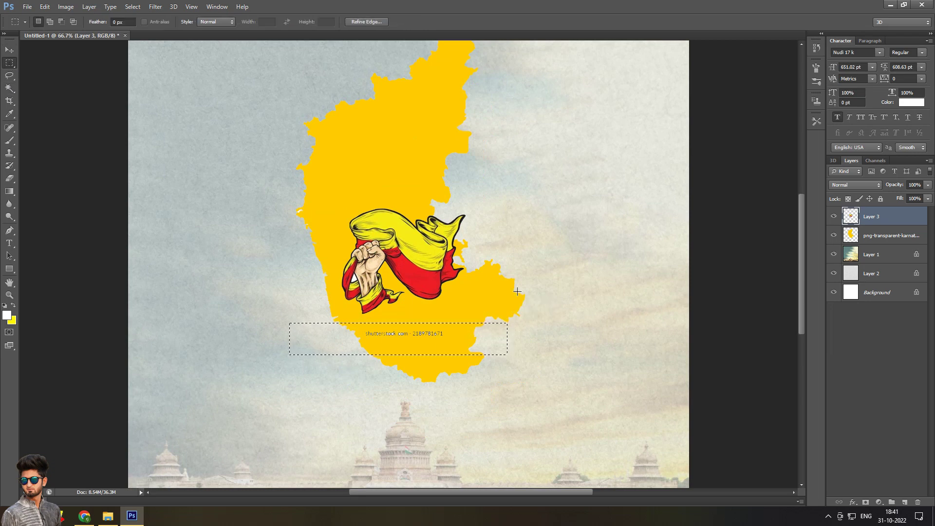
{"action": "key", "text": "Delete"}
{"action": "key", "text": "ctrl+d"}
- Move the clipart to the top-left corner and shrink it to about 57%
{"action": "left_click", "coordinate": [9, 50]}
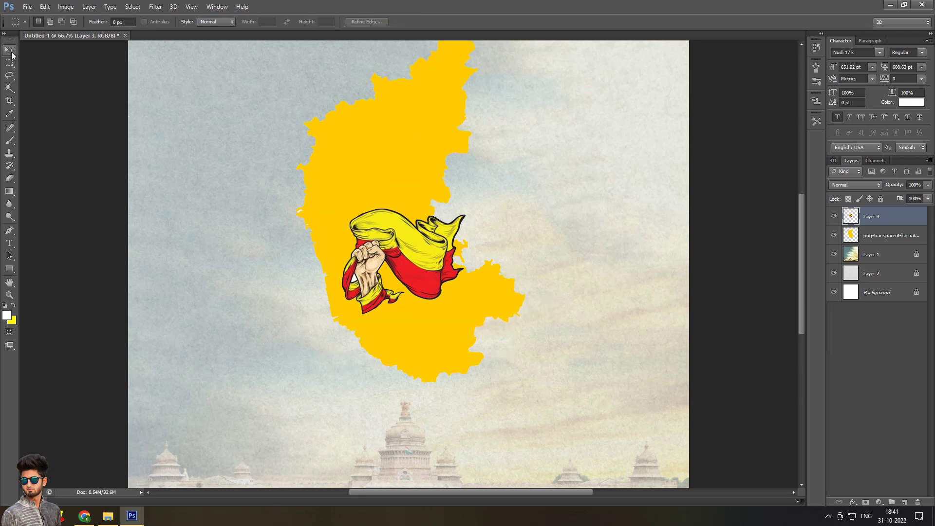
{"action": "mouse_move", "coordinate": [443, 279]}
{"action": "left_mouse_down"}
{"action": "mouse_move", "coordinate": [239, 117]}
{"action": "mouse_move", "coordinate": [283, 195]}
{"action": "left_mouse_up"}
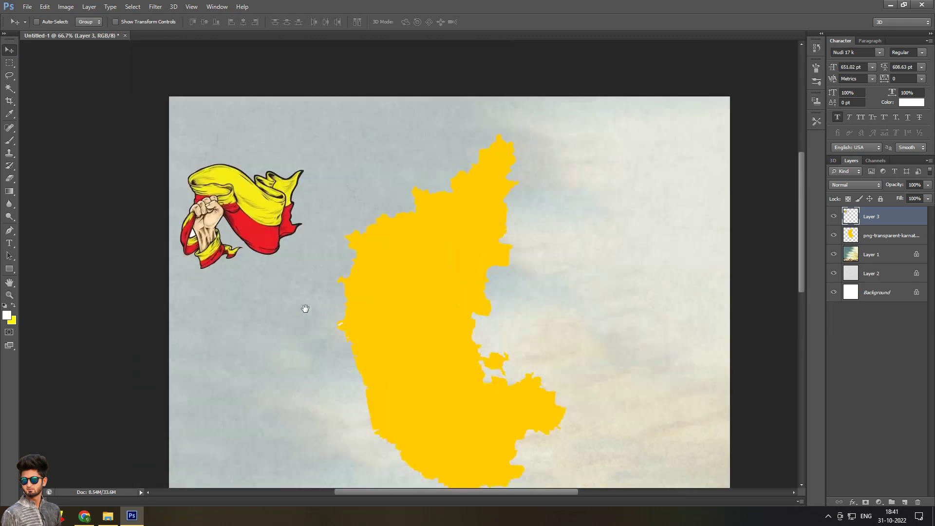
{"action": "left_click", "coordinate": [10, 89]}
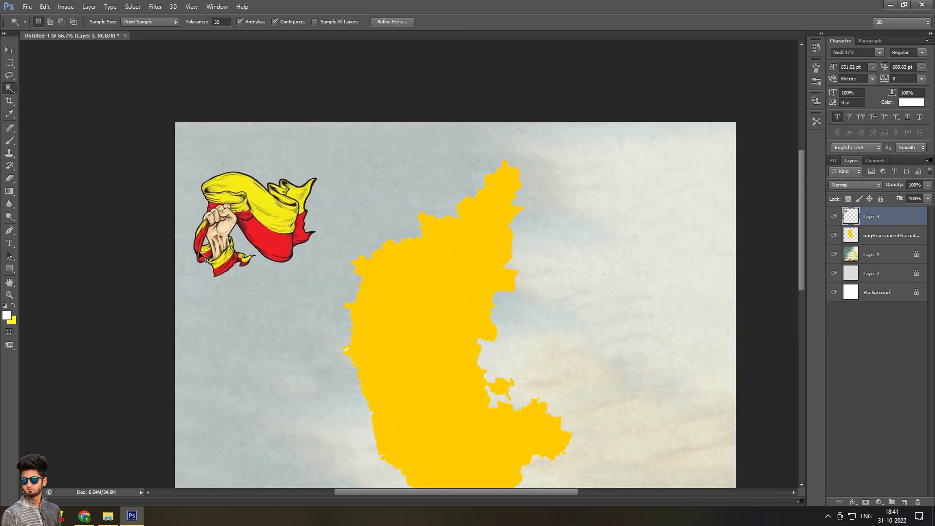
{"action": "left_click", "coordinate": [9, 49]}
{"action": "key", "text": "ctrl+t"}
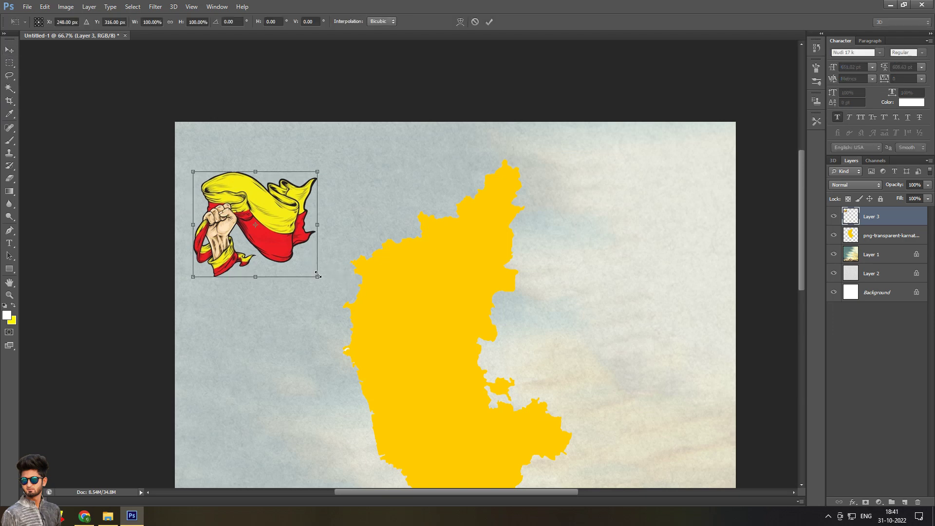
{"action": "left_click_drag", "start_coordinate": [318, 276], "coordinate": [262, 191]}
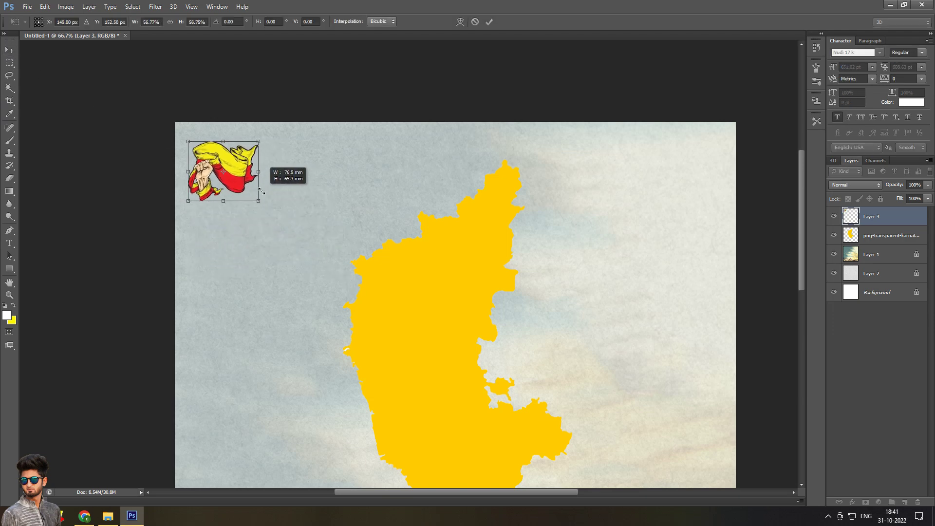
{"action": "key", "text": "Return"}
{"action": "key", "text": "ctrl+0"}
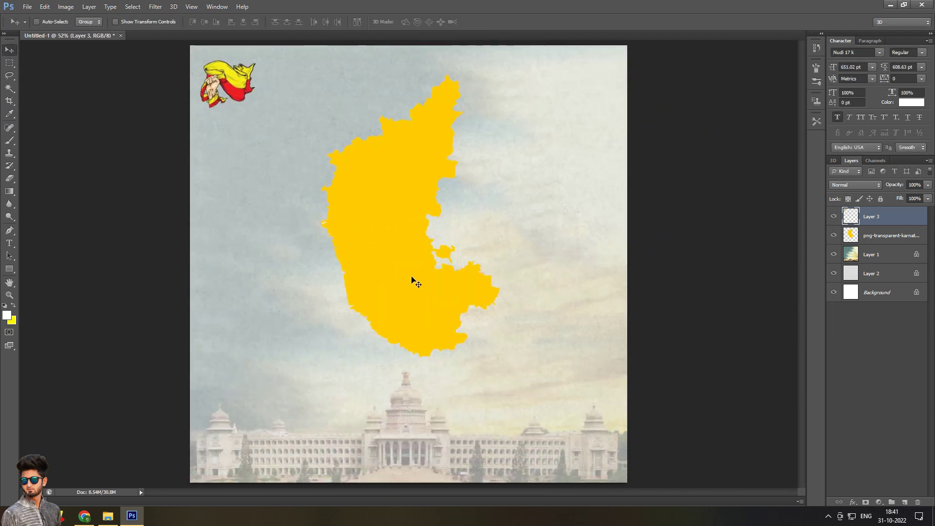
- Reposition the Karnataka map and enlarge it from its top-right corner
{"action": "left_click_drag", "start_coordinate": [409, 279], "coordinate": [340, 298]}
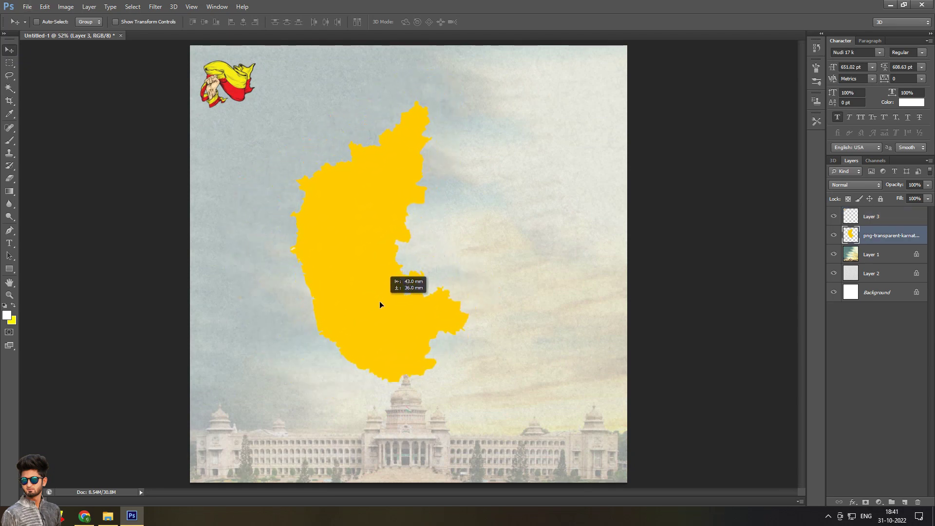
{"action": "left_click_drag", "start_coordinate": [339, 297], "coordinate": [396, 287]}
{"action": "key", "text": "ctrl+t"}
{"action": "left_click_drag", "start_coordinate": [462, 108], "coordinate": [492, 58]}
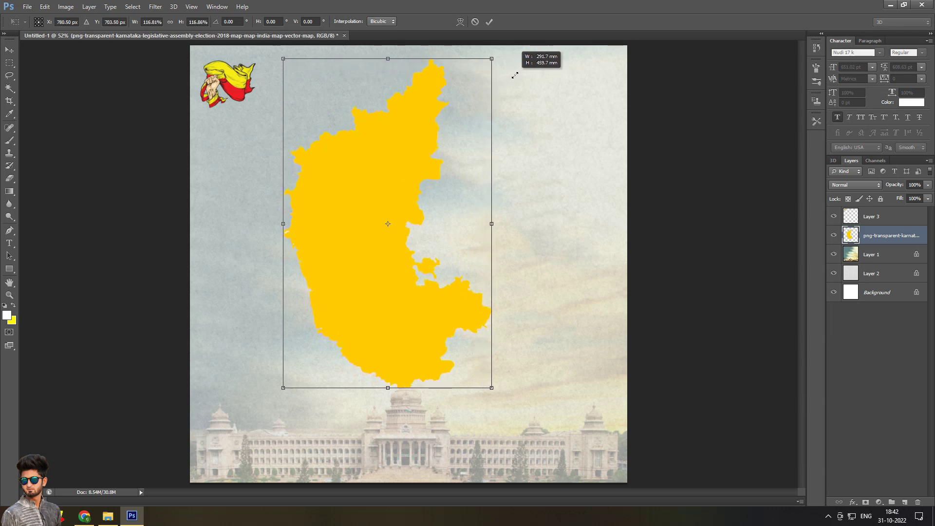
{"action": "left_click_drag", "start_coordinate": [493, 386], "coordinate": [481, 368]}
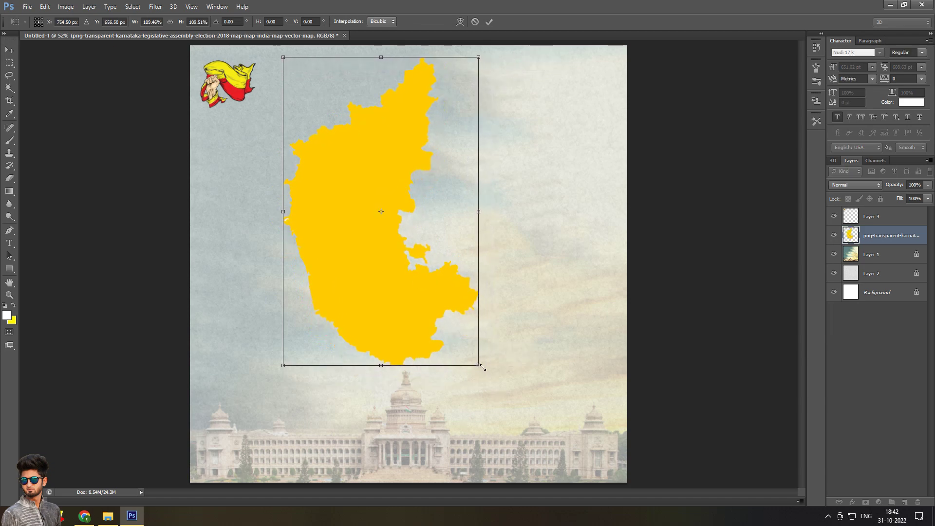
{"action": "key", "text": "Return"}
- Paste the statue bust photo and enlarge it over the map
{"action": "key", "text": "ctrl+v"}
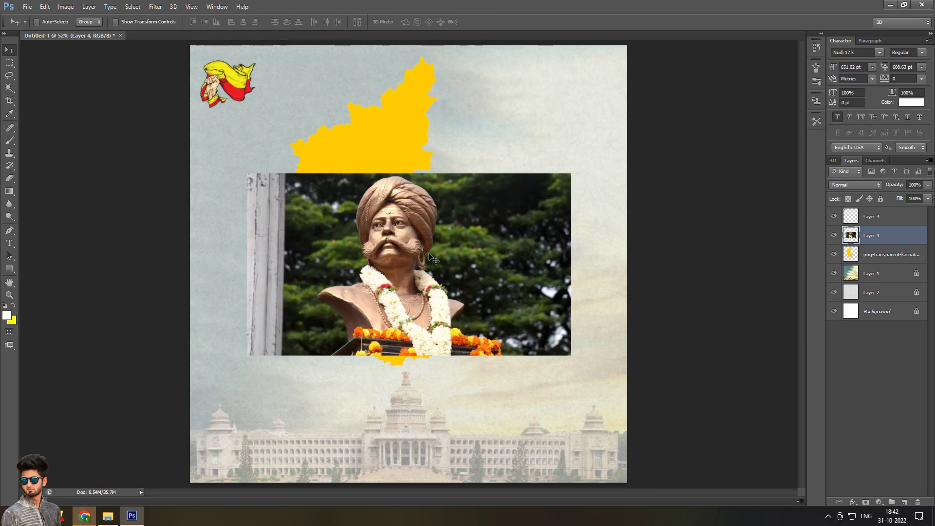
{"action": "left_click_drag", "start_coordinate": [424, 253], "coordinate": [406, 266]}
{"action": "key", "text": "ctrl+t"}
{"action": "left_click_drag", "start_coordinate": [553, 187], "coordinate": [607, 157]}
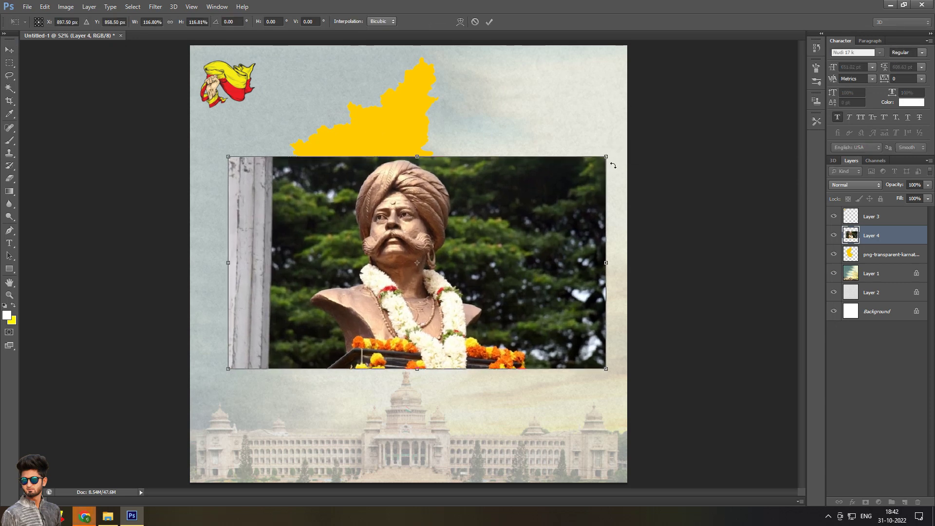
{"action": "key", "text": "Return"}
- Copy the central bust area to its own layer, delete the original and zoom to 100%
{"action": "key", "text": "m"}
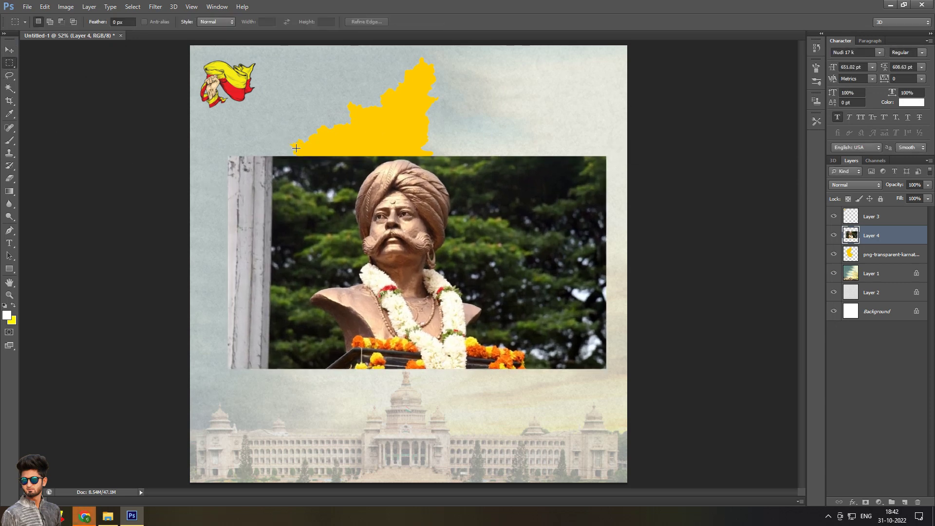
{"action": "left_click_drag", "start_coordinate": [296, 147], "coordinate": [491, 366]}
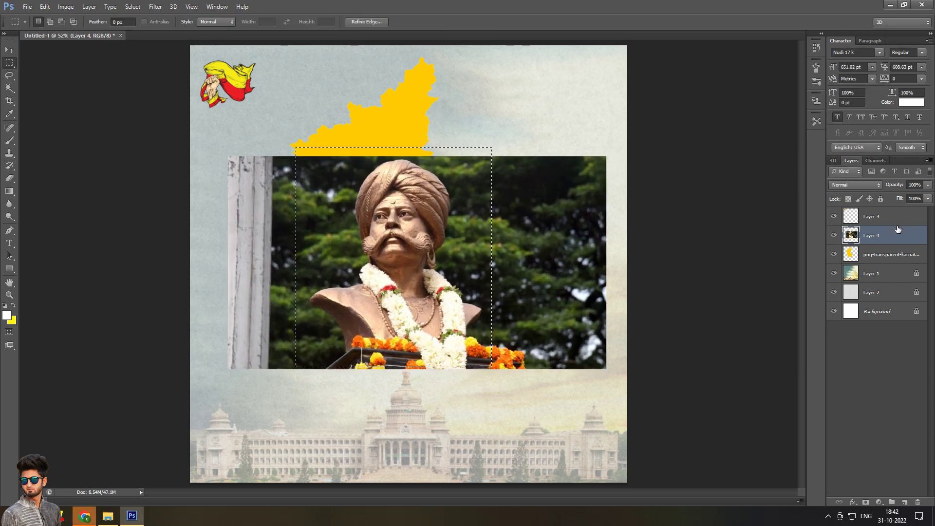
{"action": "key", "text": "ctrl+j"}
{"action": "left_click", "coordinate": [879, 254]}
{"action": "key", "text": "Delete"}
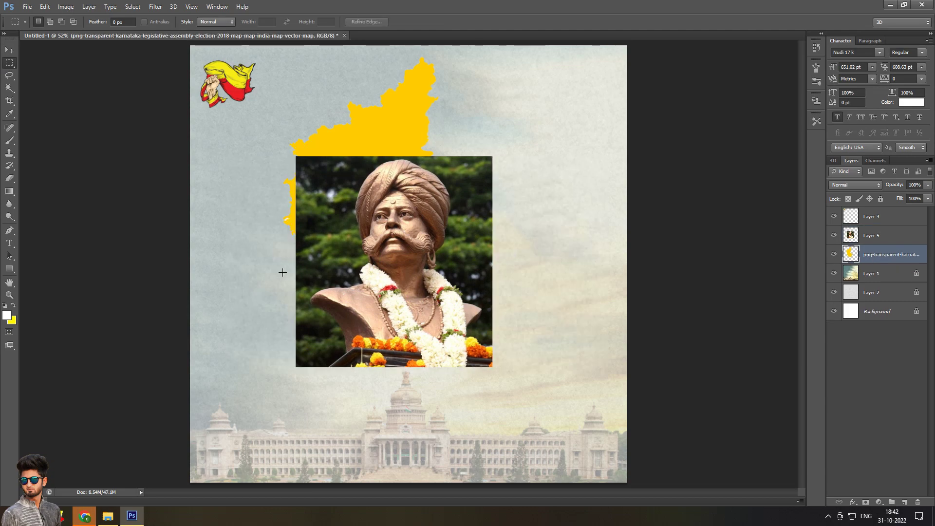
{"action": "key", "text": "ctrl+minus"}
{"action": "key", "text": "ctrl+minus"}
{"action": "key", "text": "ctrl+plus"}
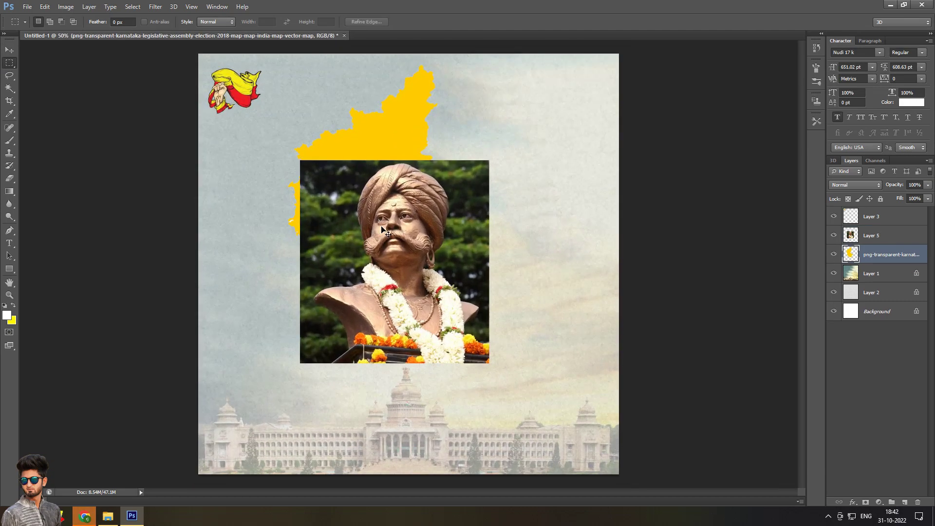
{"action": "key", "text": "ctrl+plus"}
- Magic Wand a foliage patch beside the turban on the statue layer
{"action": "key", "text": "w"}
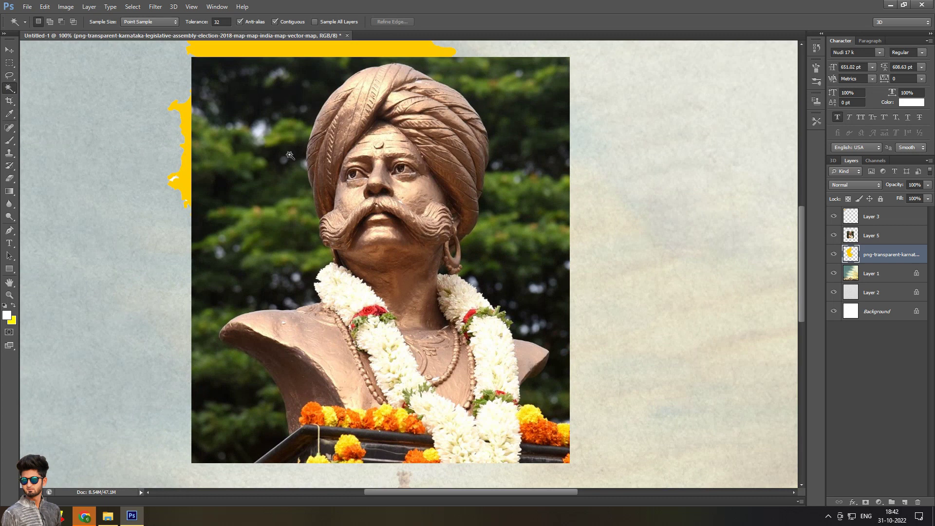
{"action": "left_click", "coordinate": [851, 253], "text": "ctrl"}
{"action": "left_click", "coordinate": [877, 235]}
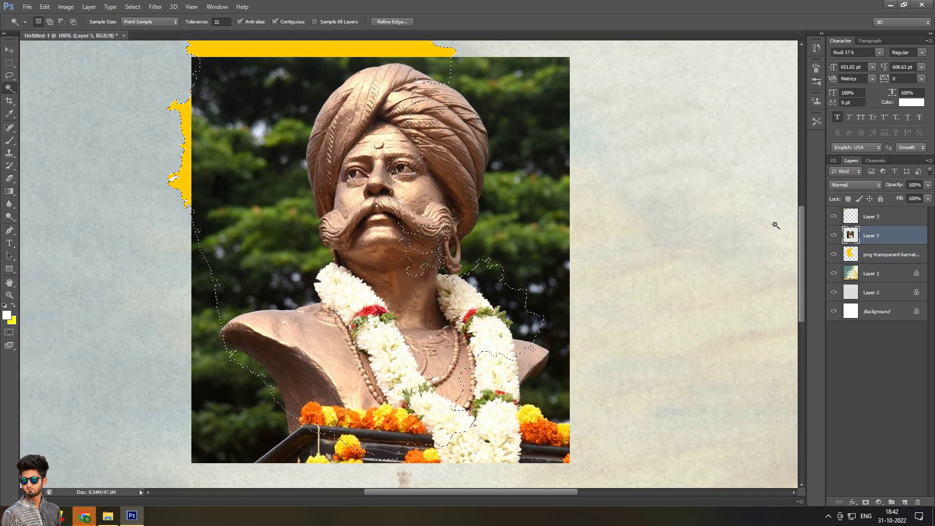
{"action": "left_click", "coordinate": [566, 189]}
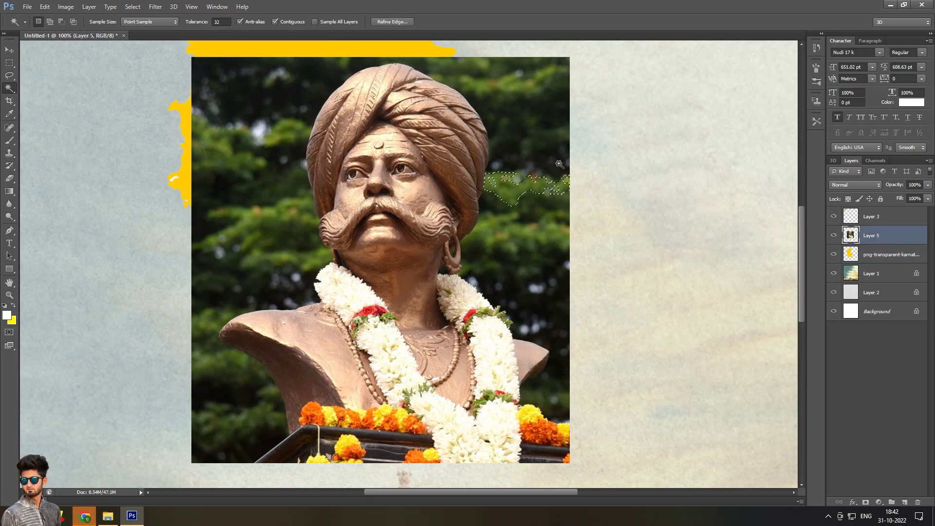
- Extend the selection over the foliage left and right of the statue with Quick Selection
{"action": "right_click", "coordinate": [4, 89]}
{"action": "left_click", "coordinate": [49, 91]}
{"action": "left_click", "coordinate": [233, 91]}
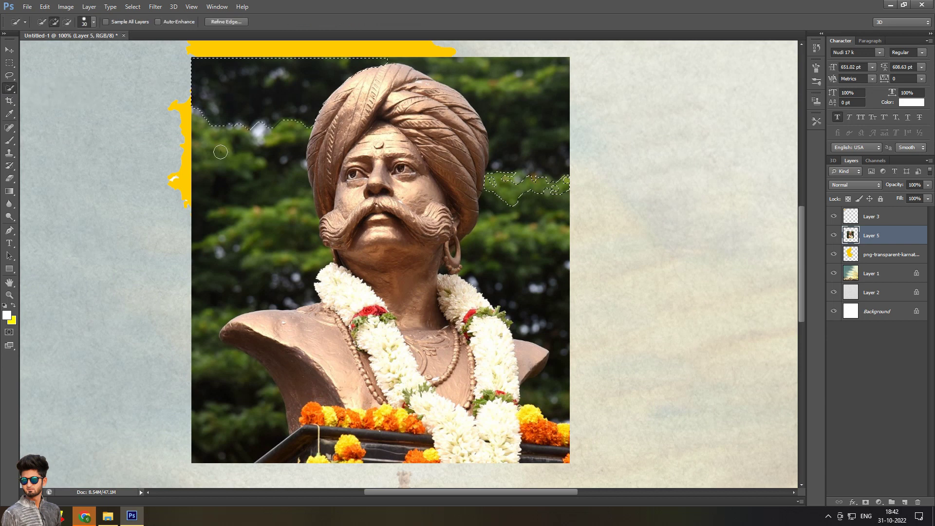
{"action": "left_click_drag", "start_coordinate": [220, 152], "coordinate": [209, 265]}
{"action": "mouse_move", "coordinate": [496, 81]}
{"action": "left_mouse_down"}
{"action": "mouse_move", "coordinate": [544, 158]}
{"action": "mouse_move", "coordinate": [539, 275]}
{"action": "left_mouse_up"}
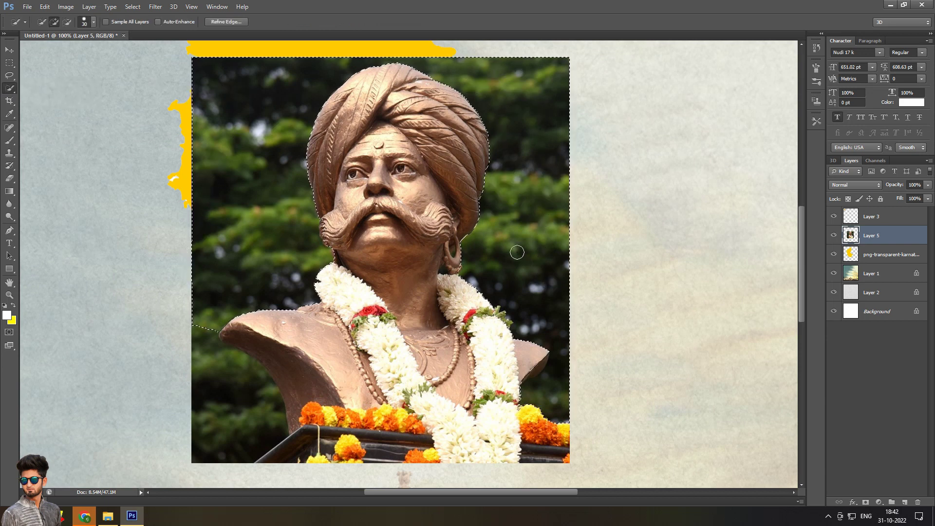
{"action": "scroll", "coordinate": [227, 300], "scroll_direction": "up", "scroll_amount": 5}
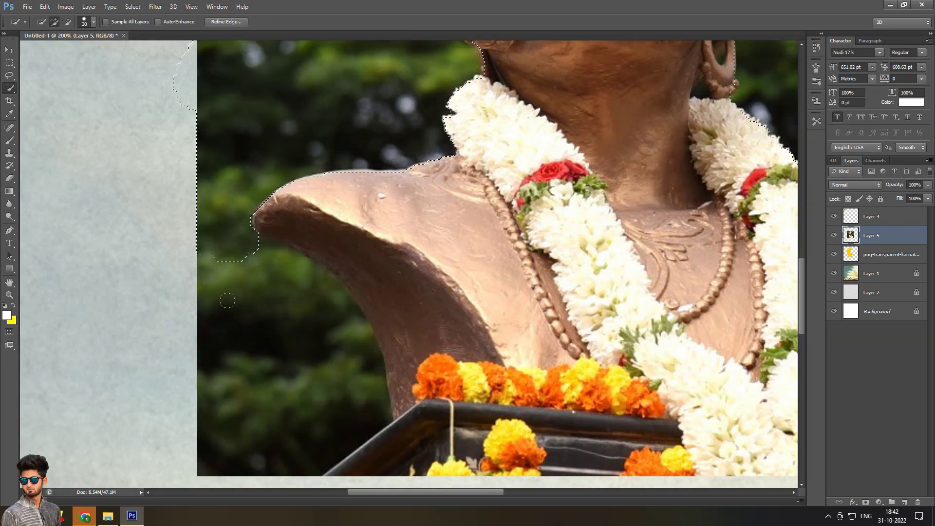
{"action": "left_click", "coordinate": [227, 300]}
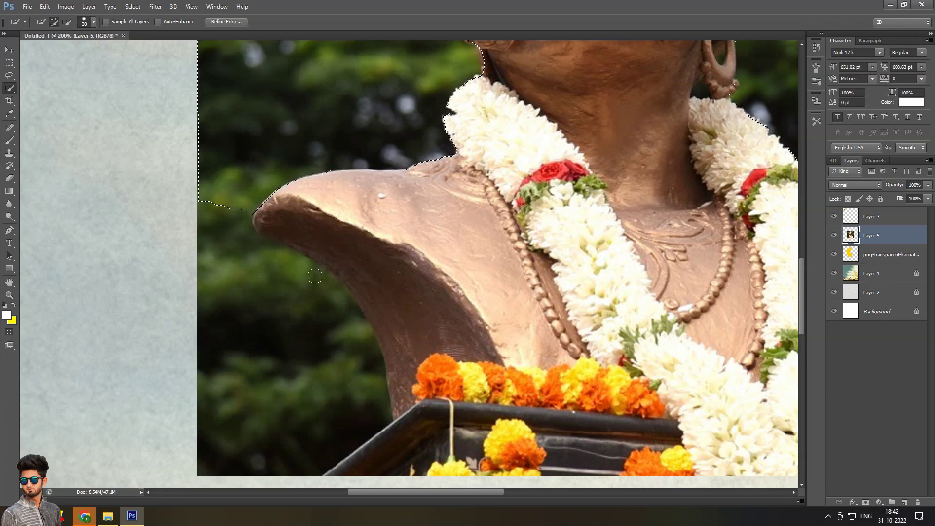
{"action": "mouse_move", "coordinate": [575, 57]}
{"action": "left_mouse_down"}
{"action": "mouse_move", "coordinate": [457, 316]}
{"action": "mouse_move", "coordinate": [453, 296]}
{"action": "left_mouse_up"}
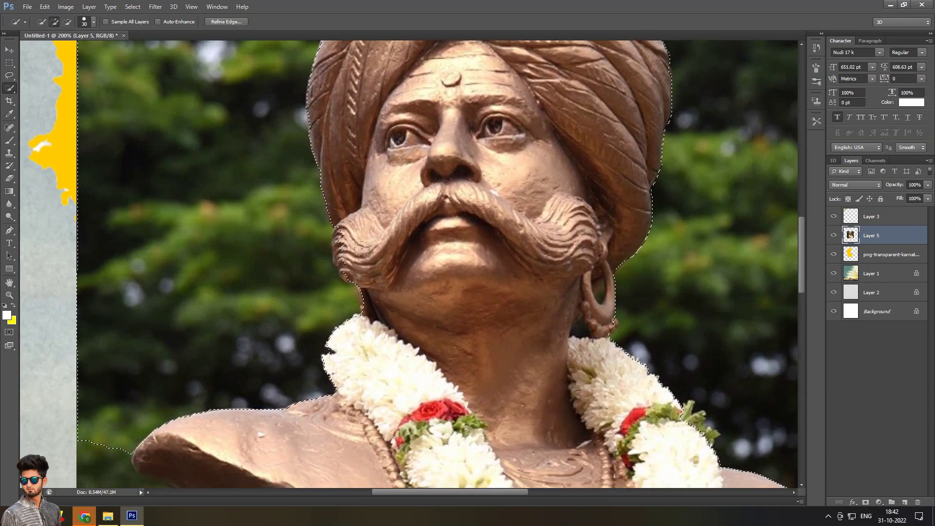
- Refine the moustache edge with Lasso, feather, and delete the green background
{"action": "key", "text": "l"}
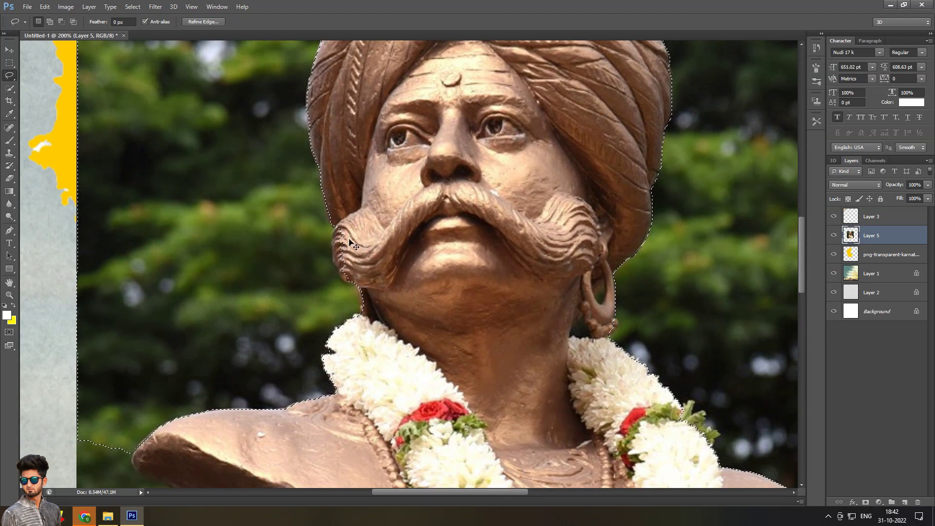
{"action": "mouse_move", "coordinate": [369, 243]}
{"action": "left_mouse_down"}
{"action": "mouse_move", "coordinate": [338, 233]}
{"action": "mouse_move", "coordinate": [334, 261]}
{"action": "mouse_move", "coordinate": [363, 231]}
{"action": "left_mouse_up"}
{"action": "mouse_move", "coordinate": [616, 177]}
{"action": "left_mouse_down"}
{"action": "mouse_move", "coordinate": [519, 267]}
{"action": "mouse_move", "coordinate": [536, 338]}
{"action": "mouse_move", "coordinate": [542, 198]}
{"action": "mouse_move", "coordinate": [462, 211]}
{"action": "mouse_move", "coordinate": [395, 178]}
{"action": "mouse_move", "coordinate": [487, 202]}
{"action": "left_mouse_up"}
{"action": "right_click", "coordinate": [515, 175]}
{"action": "left_click", "coordinate": [536, 203]}
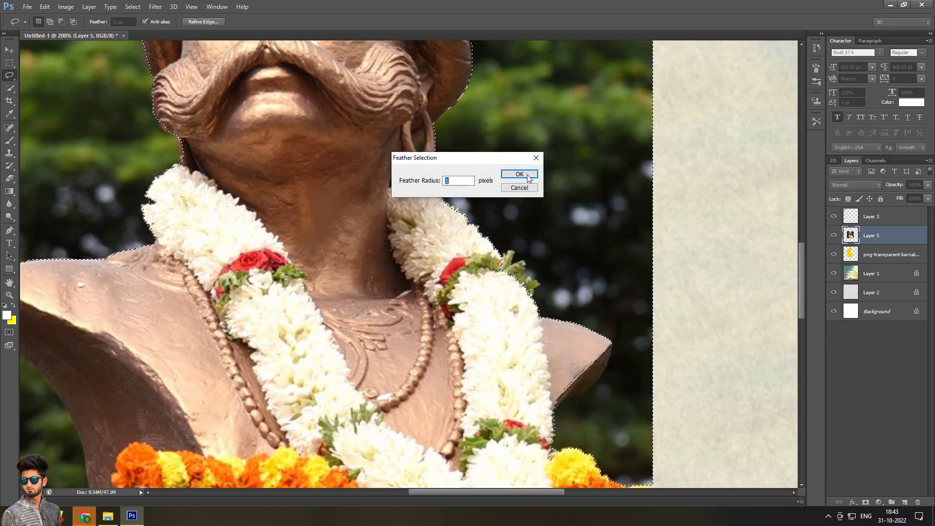
{"action": "left_click", "coordinate": [527, 174]}
{"action": "key", "text": "Delete"}
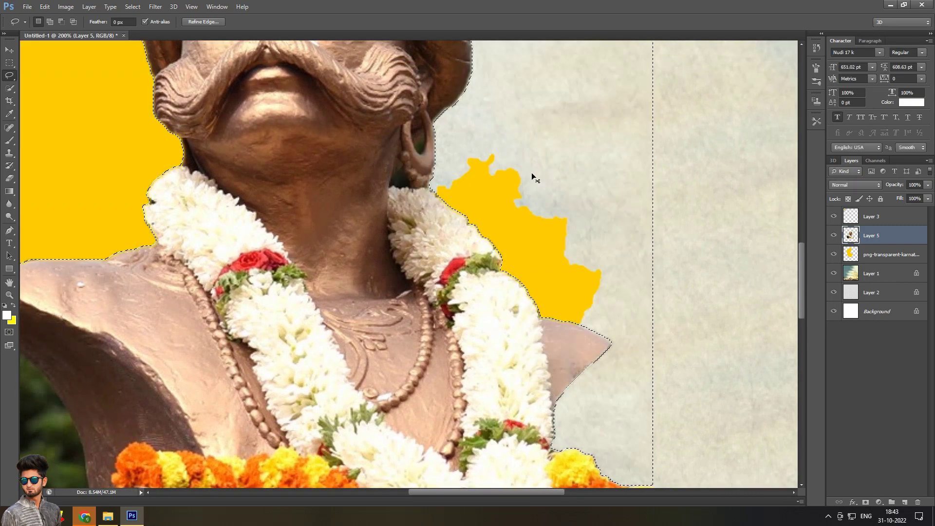
{"action": "key", "text": "ctrl+d"}
{"action": "scroll", "coordinate": [534, 177], "scroll_direction": "down", "scroll_amount": 3}
- Marquee a rectangle around the statue above the pedestal and cut it to Layer 6
{"action": "scroll", "coordinate": [543, 192], "scroll_direction": "down", "scroll_amount": 2}
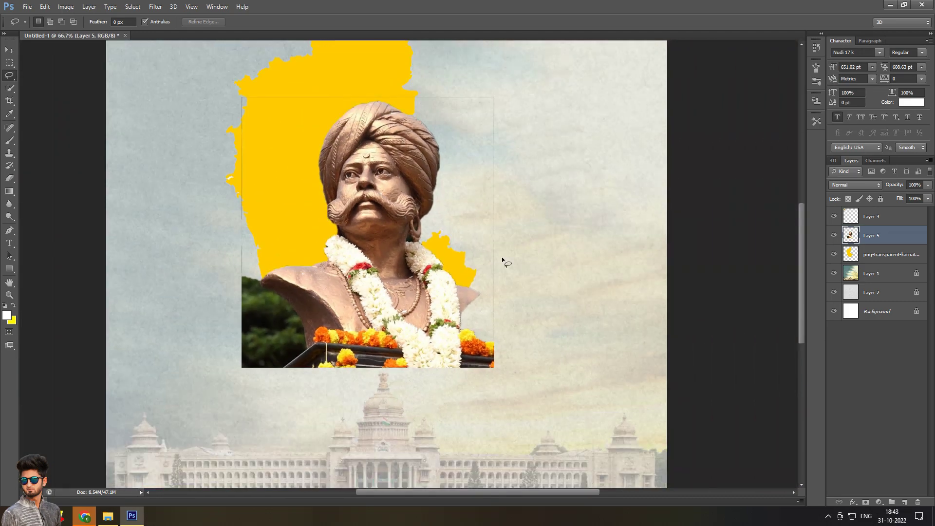
{"action": "left_click_drag", "start_coordinate": [501, 261], "coordinate": [437, 277]}
{"action": "left_click", "coordinate": [9, 63]}
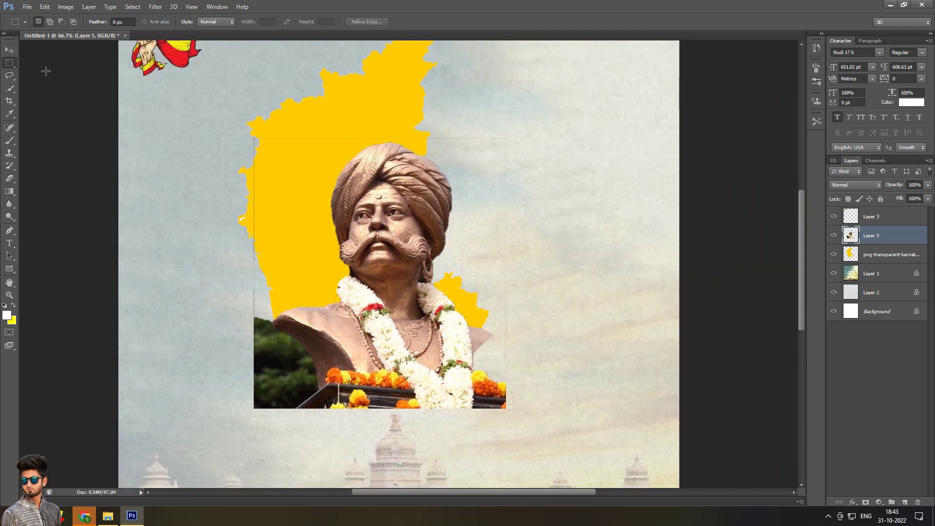
{"action": "left_click_drag", "start_coordinate": [256, 140], "coordinate": [507, 381]}
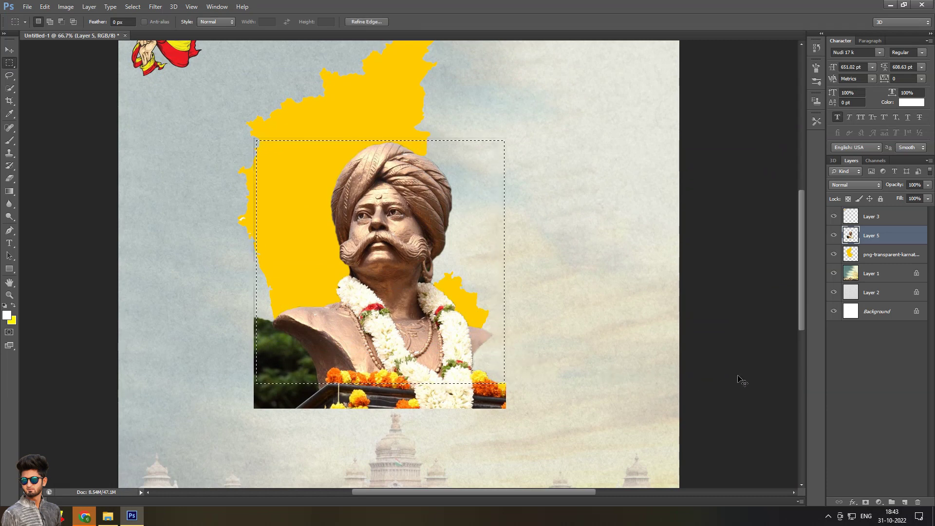
{"action": "key", "text": "ctrl+j"}
{"action": "key", "text": "Delete"}
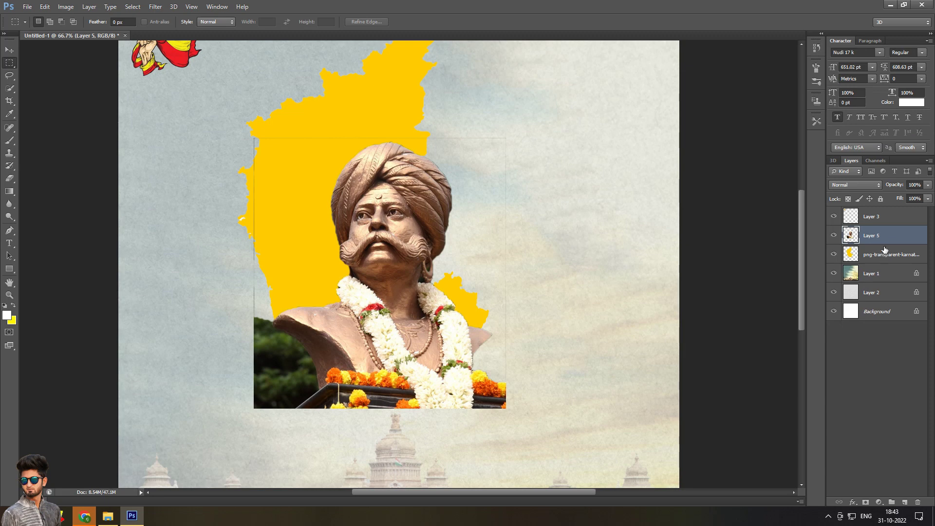
- Shift the trimmed statue layer slightly left over the yellow map
{"action": "left_click", "coordinate": [881, 255]}
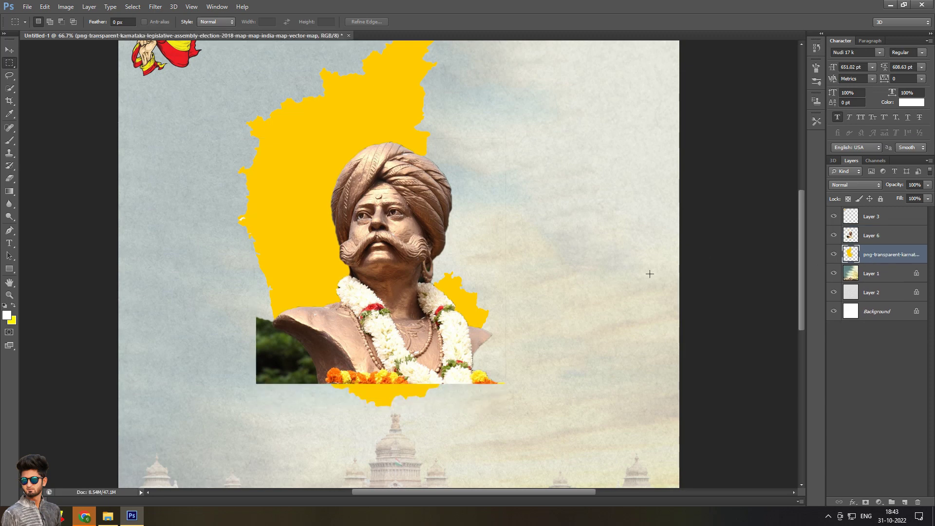
{"action": "left_click", "coordinate": [9, 50]}
{"action": "mouse_move", "coordinate": [422, 238]}
{"action": "left_mouse_down"}
{"action": "mouse_move", "coordinate": [438, 309]}
{"action": "mouse_move", "coordinate": [408, 238]}
{"action": "left_mouse_up"}
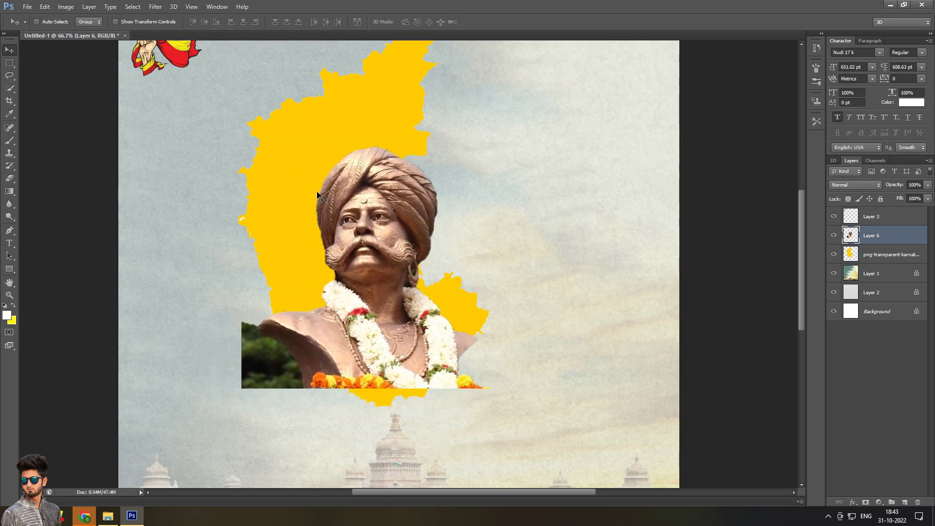
- Scale the statue layer up to about 123% and reposition it
{"action": "key", "text": "ctrl+t"}
{"action": "left_click_drag", "start_coordinate": [489, 146], "coordinate": [554, 85]}
{"action": "left_click_drag", "start_coordinate": [483, 230], "coordinate": [463, 215]}
{"action": "left_click_drag", "start_coordinate": [531, 101], "coordinate": [523, 107]}
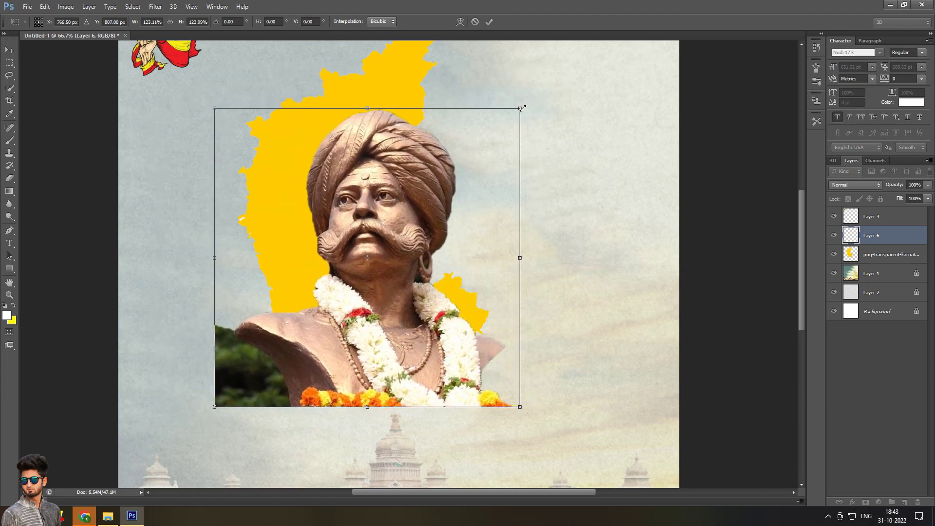
{"action": "left_click_drag", "start_coordinate": [480, 185], "coordinate": [487, 185]}
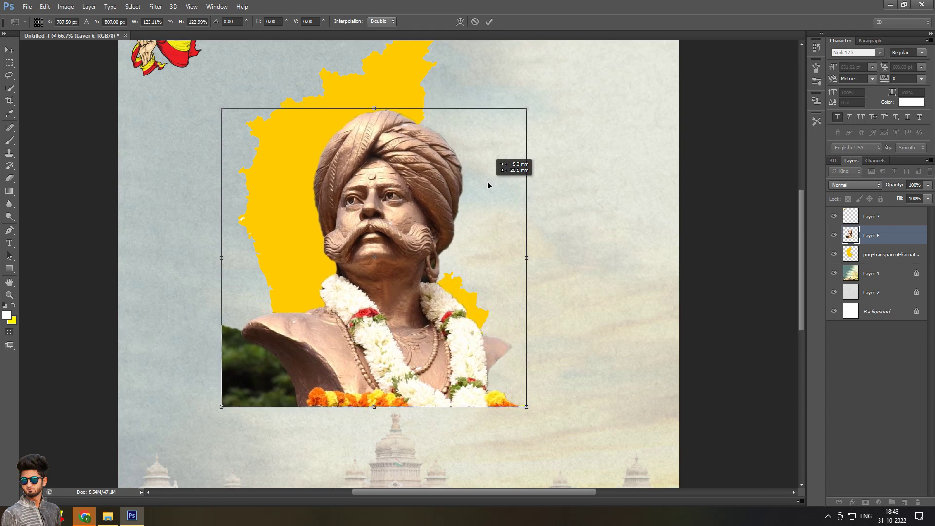
{"action": "left_click_drag", "start_coordinate": [221, 108], "coordinate": [218, 104]}
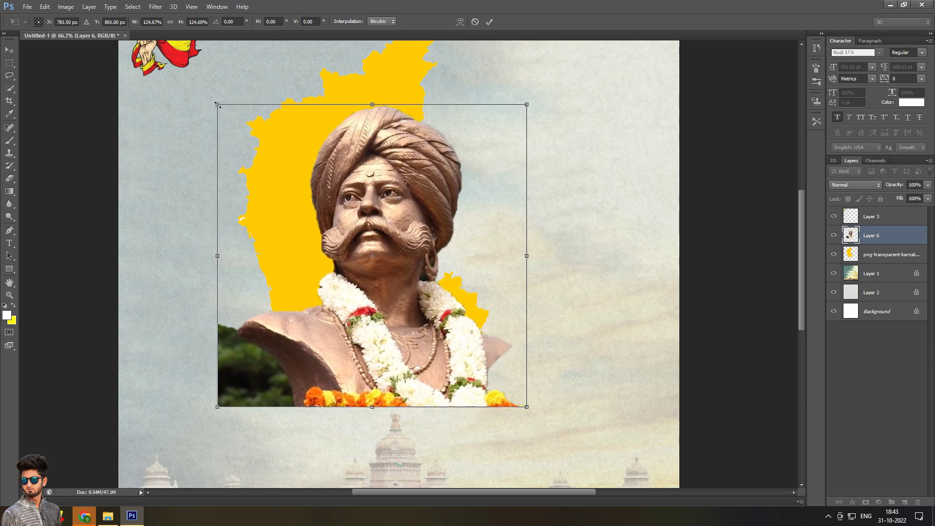
{"action": "key", "text": "Return"}
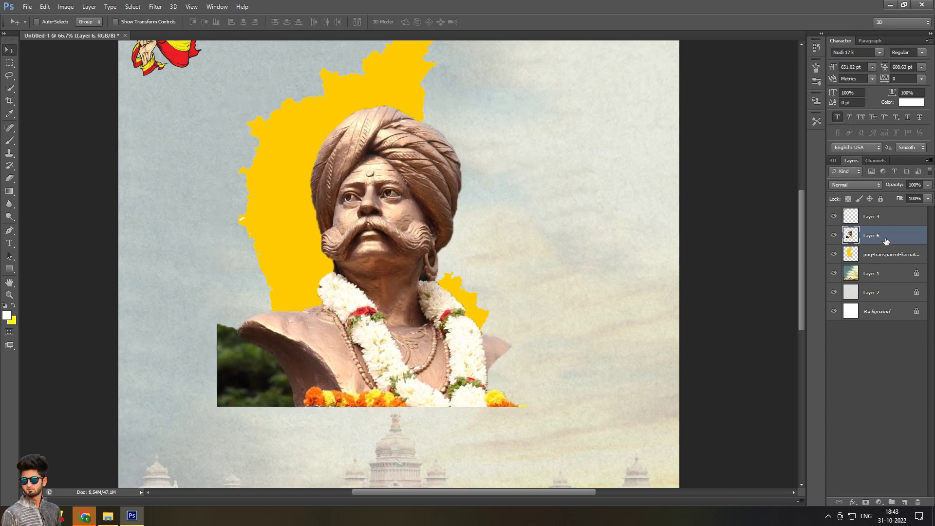
- Cut the bust to the map outline plus the turban into Layer 7, deleting Layer 6
{"action": "left_click", "coordinate": [853, 256], "text": "ctrl"}
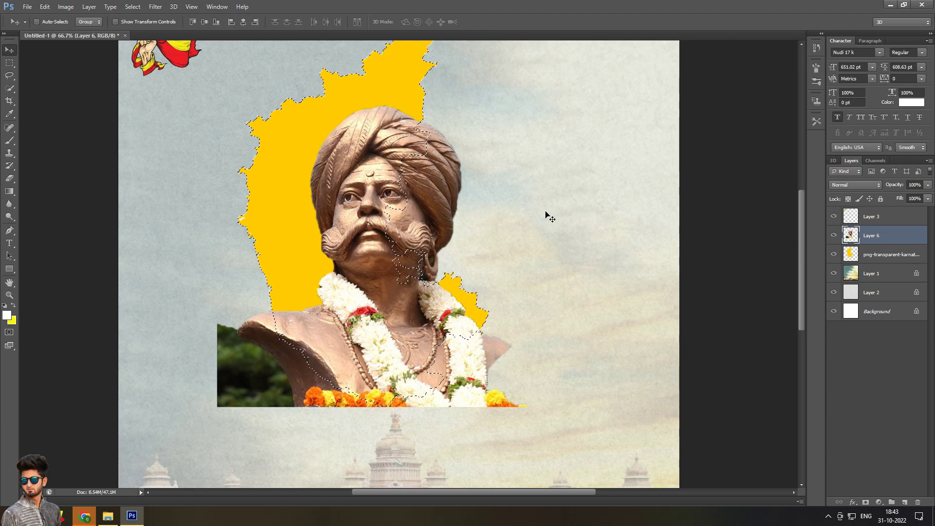
{"action": "left_click", "coordinate": [9, 76]}
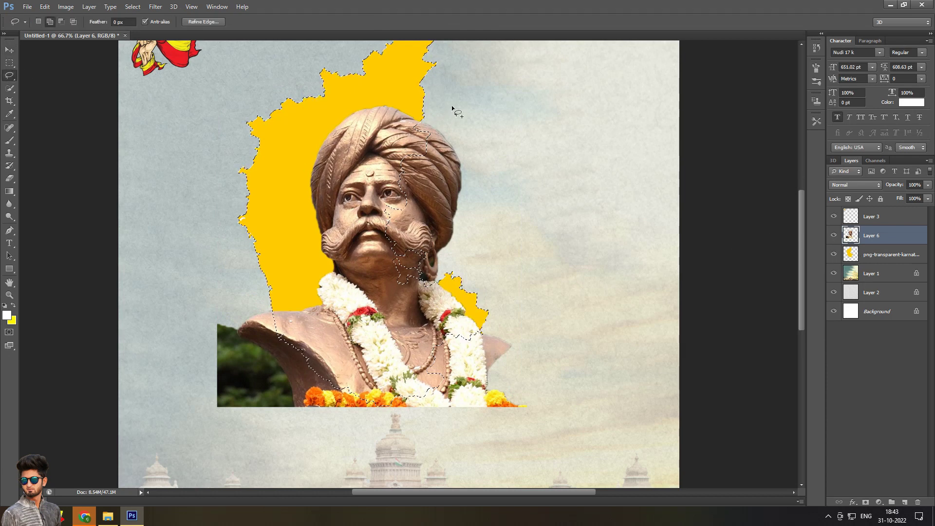
{"action": "left_click_drag", "start_coordinate": [452, 105], "coordinate": [345, 199]}
{"action": "left_click_drag", "start_coordinate": [459, 281], "coordinate": [518, 107]}
{"action": "key", "text": "ctrl+j"}
{"action": "left_click", "coordinate": [884, 254]}
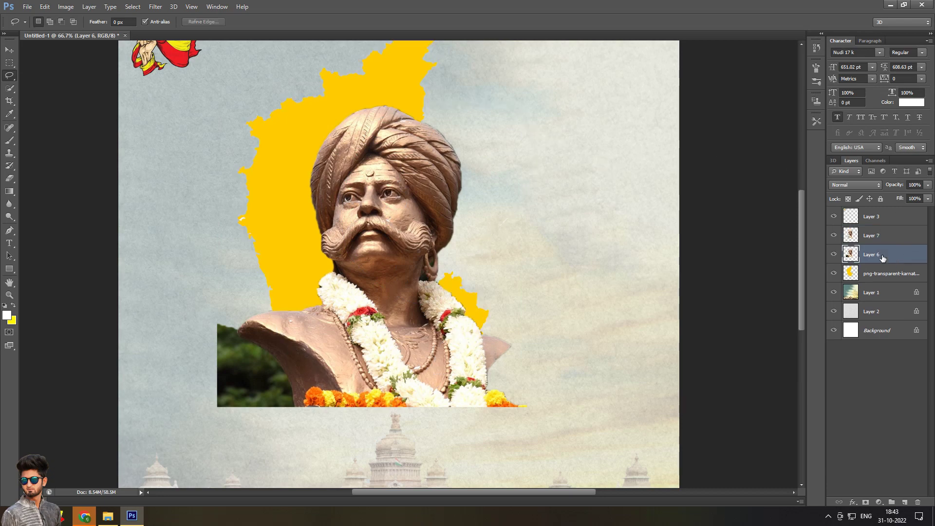
{"action": "key", "text": "Delete"}
- Move the bust and Karnataka map together slightly down and right
{"action": "left_click", "coordinate": [8, 51]}
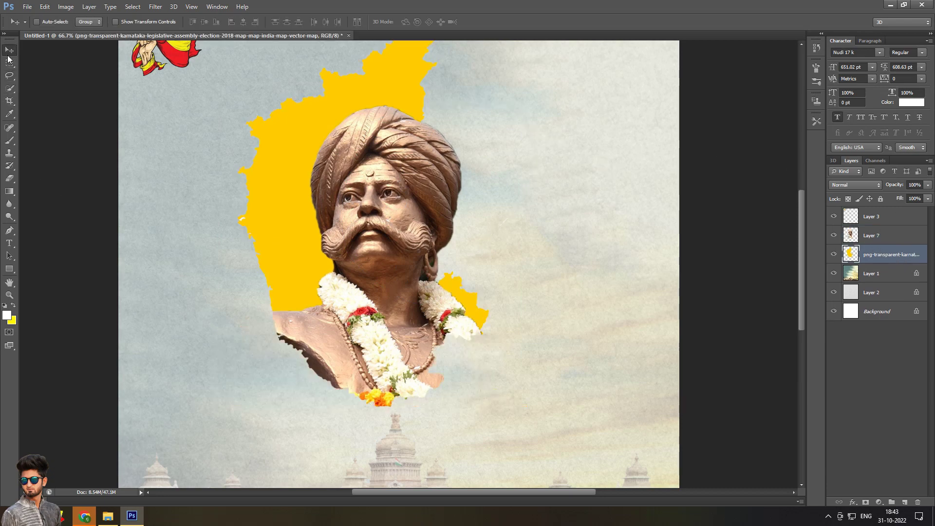
{"action": "scroll", "coordinate": [547, 198], "scroll_direction": "down", "scroll_amount": 2}
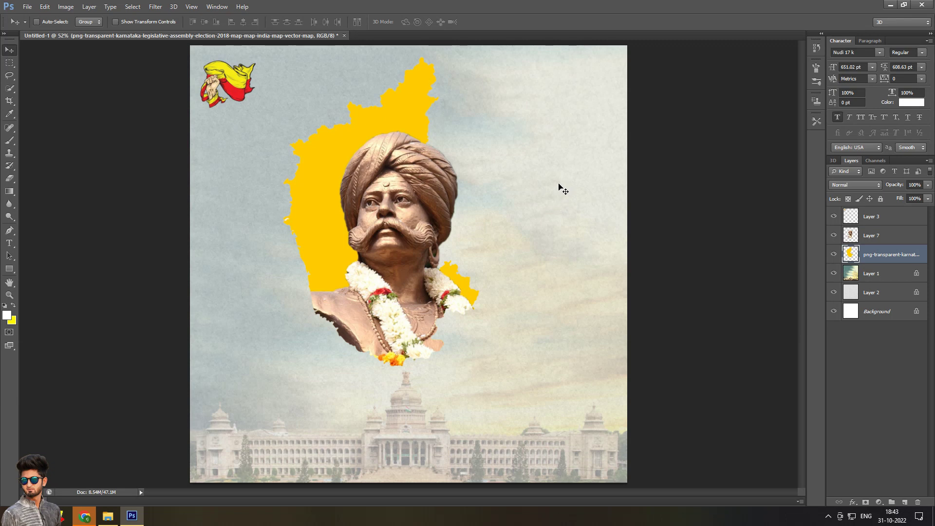
{"action": "scroll", "coordinate": [538, 211], "scroll_direction": "up", "scroll_amount": 1}
{"action": "scroll", "coordinate": [532, 217], "scroll_direction": "up", "scroll_amount": 1}
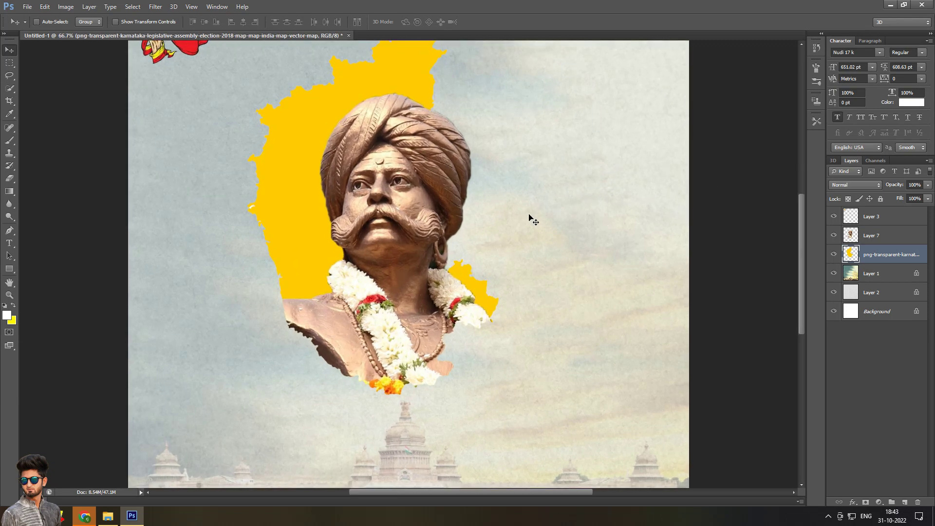
{"action": "left_click_drag", "start_coordinate": [532, 217], "coordinate": [513, 255]}
{"action": "left_click_drag", "start_coordinate": [524, 203], "coordinate": [312, 324], "text": "ctrl"}
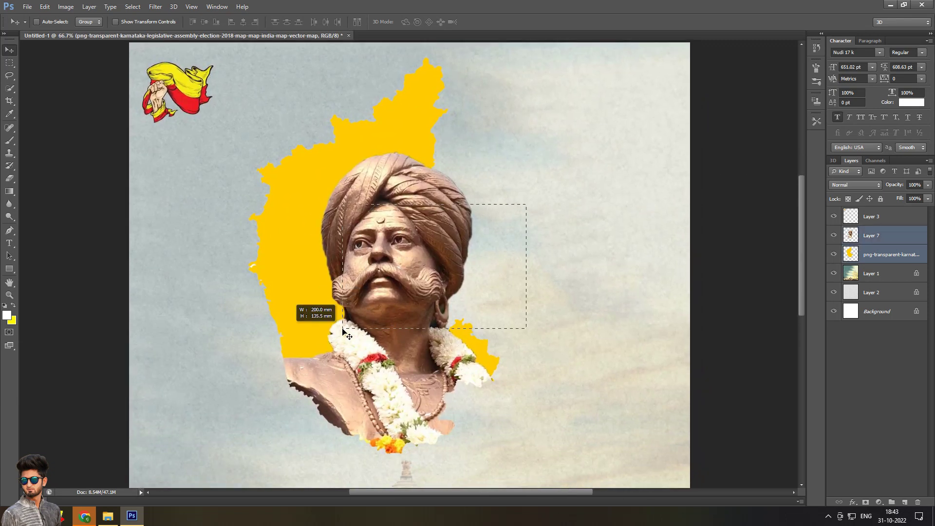
{"action": "left_click_drag", "start_coordinate": [377, 286], "coordinate": [398, 296]}
{"action": "left_click", "coordinate": [903, 257]}
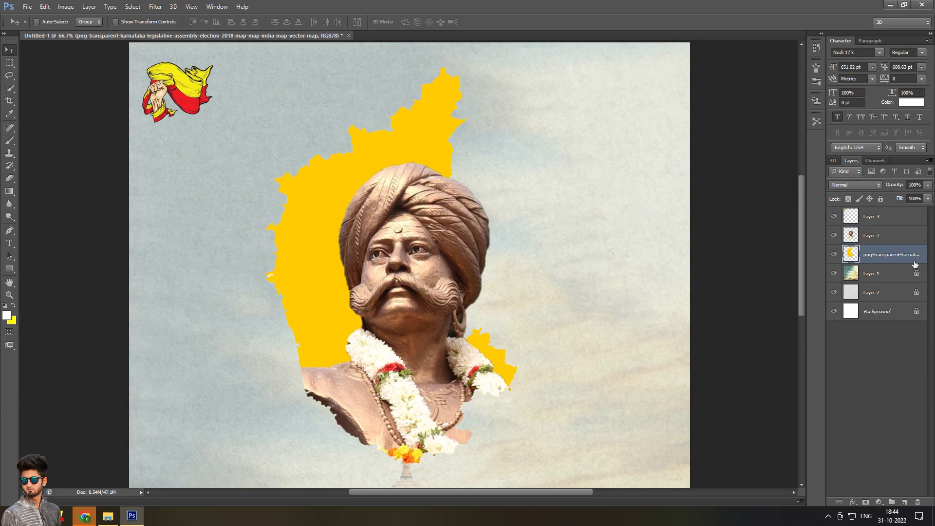
- Add a black 3 px stroke and an Outer Bevel to the Karnataka map layer
{"action": "double_click", "coordinate": [915, 264]}
{"action": "left_click", "coordinate": [610, 321]}
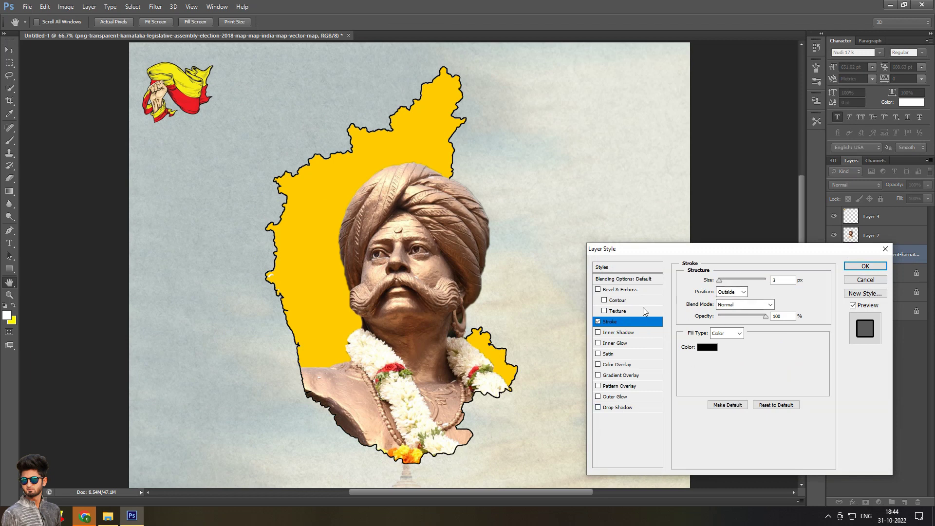
{"action": "left_click", "coordinate": [622, 290]}
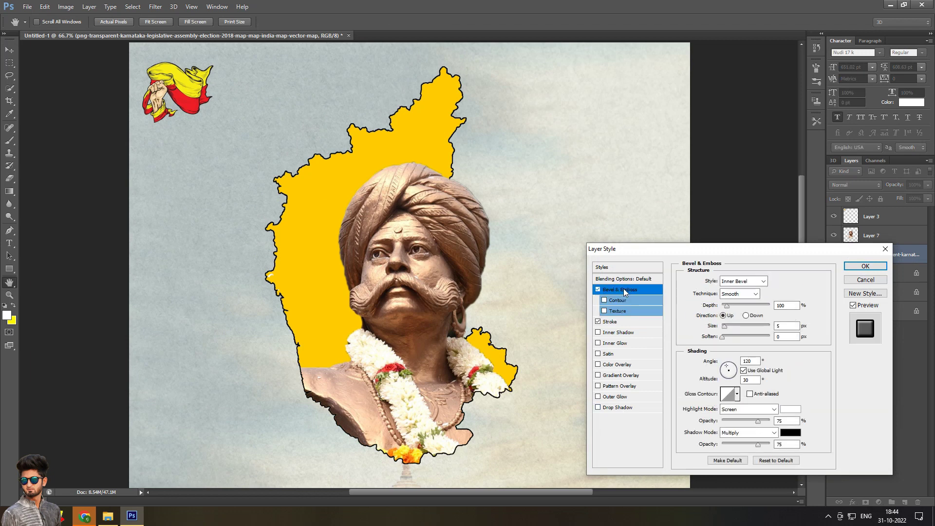
{"action": "left_click", "coordinate": [738, 283]}
{"action": "left_click", "coordinate": [737, 291]}
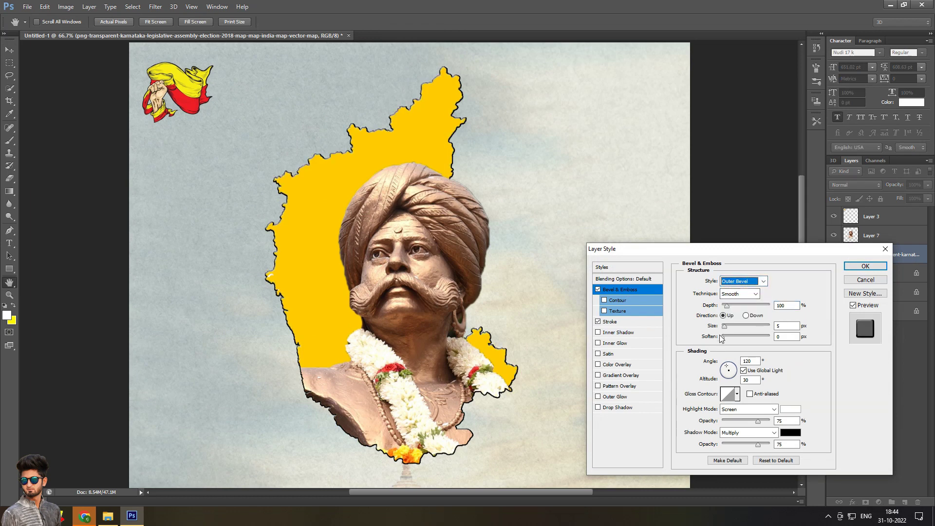
- Add a Gradient Overlay and set its right-hand stop to yellow fffc00
{"action": "left_click", "coordinate": [620, 376]}
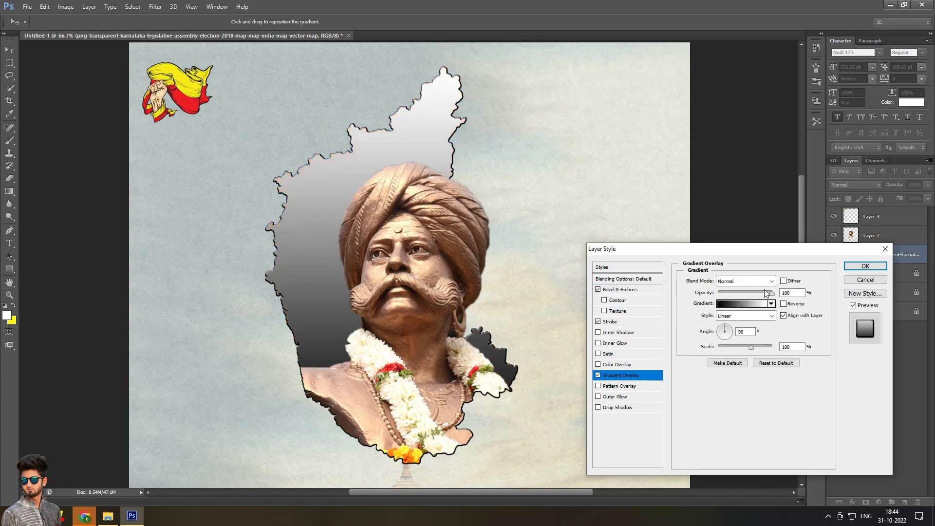
{"action": "left_click", "coordinate": [755, 305]}
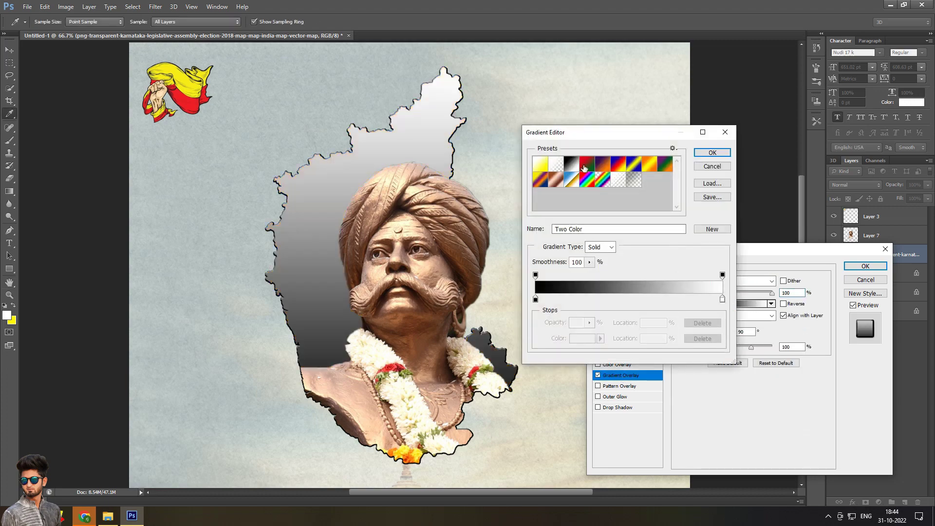
{"action": "left_click", "coordinate": [722, 299]}
{"action": "left_click", "coordinate": [581, 338]}
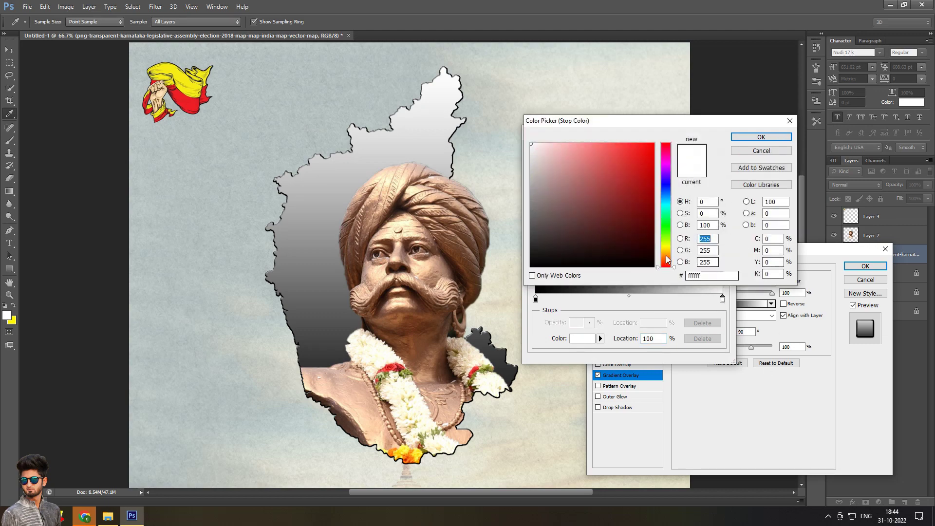
{"action": "type", "text": "fffc00"}
{"action": "left_click", "coordinate": [745, 137]}
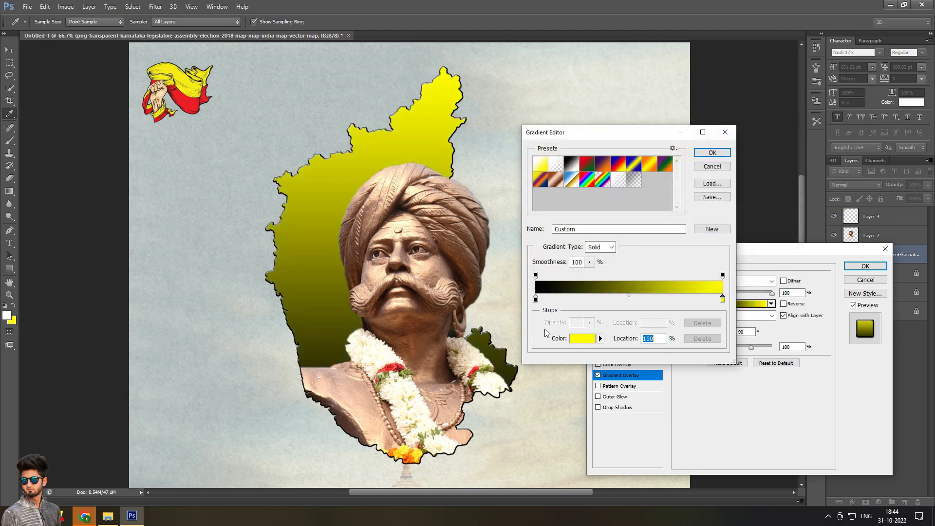
- Set the starting stop to red ff0000, accept the gradient, and reduce Scale to about 42%
{"action": "left_click", "coordinate": [535, 299]}
{"action": "left_click", "coordinate": [581, 338]}
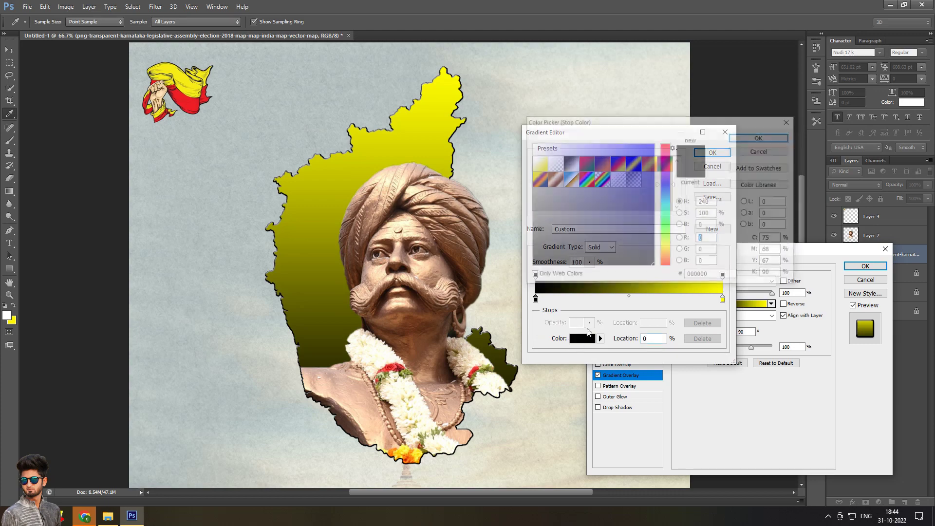
{"action": "left_click_drag", "start_coordinate": [666, 237], "coordinate": [666, 143]}
{"action": "left_click", "coordinate": [655, 143]}
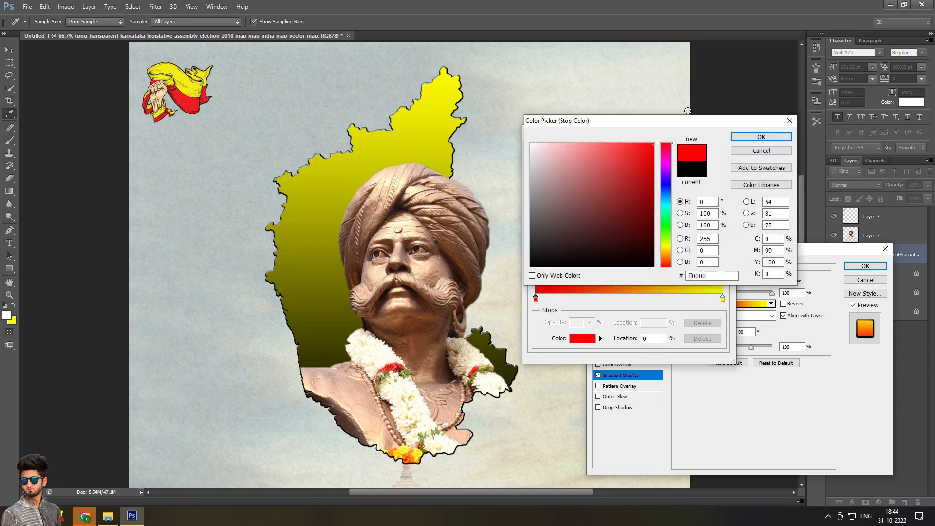
{"action": "left_click", "coordinate": [741, 138]}
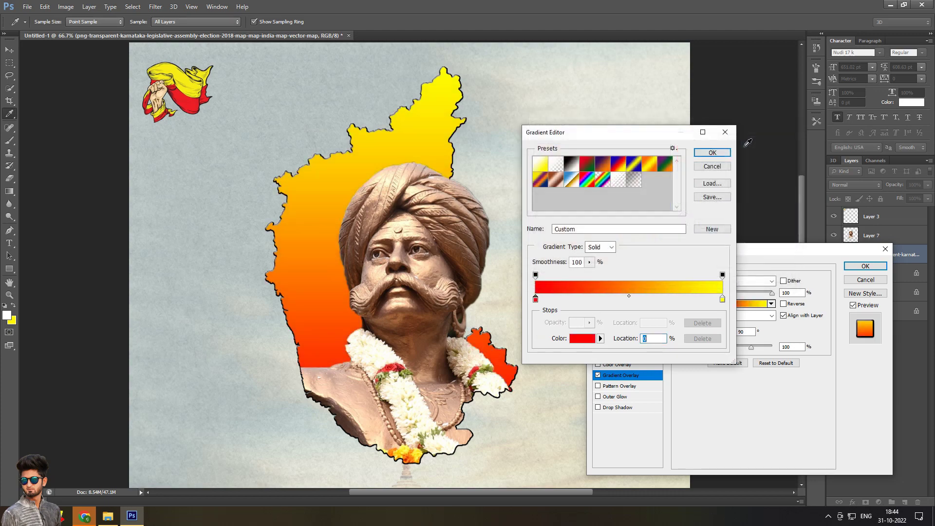
{"action": "left_click", "coordinate": [712, 151]}
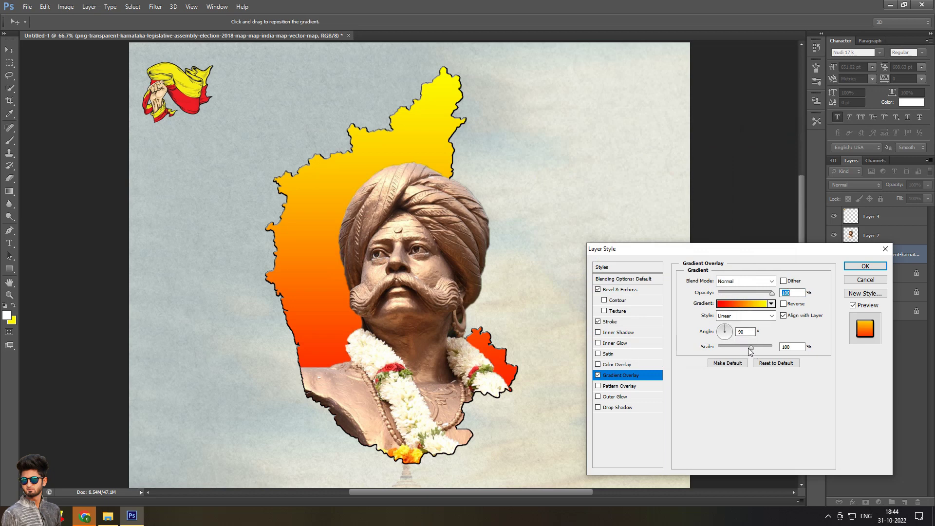
{"action": "left_click_drag", "start_coordinate": [750, 346], "coordinate": [728, 346]}
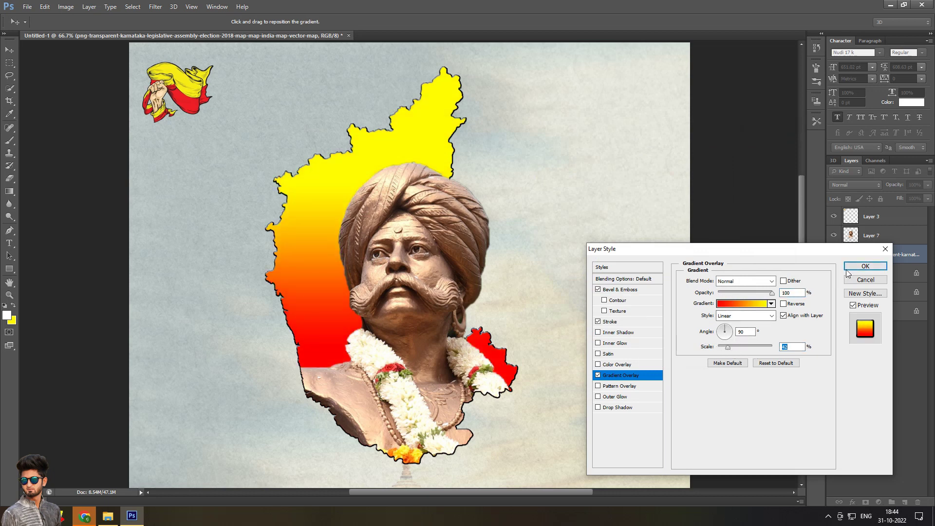
- Increase the Bevel & Emboss depth and size on the map
{"action": "left_click", "coordinate": [620, 289]}
{"action": "left_click_drag", "start_coordinate": [730, 306], "coordinate": [742, 306]}
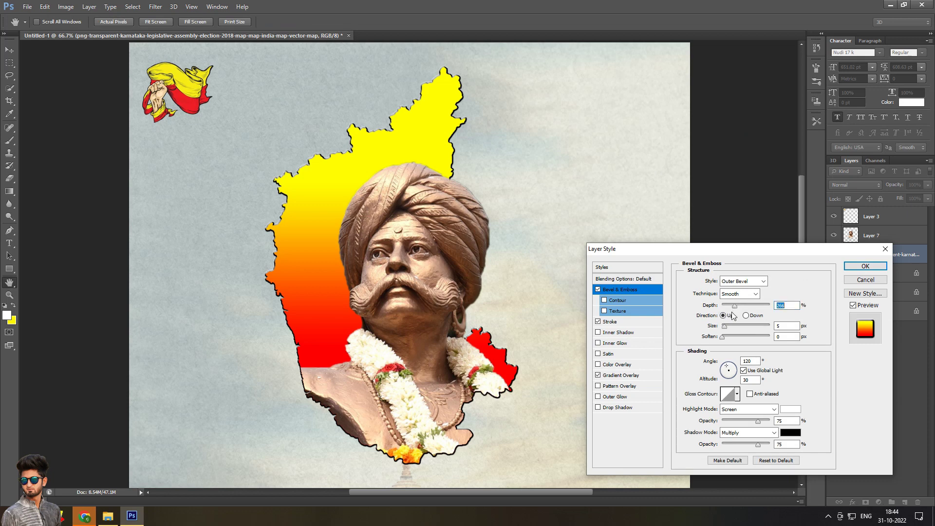
{"action": "mouse_move", "coordinate": [733, 328]}
{"action": "left_mouse_down"}
{"action": "mouse_move", "coordinate": [733, 336]}
{"action": "mouse_move", "coordinate": [763, 337]}
{"action": "mouse_move", "coordinate": [733, 337]}
{"action": "left_mouse_up"}
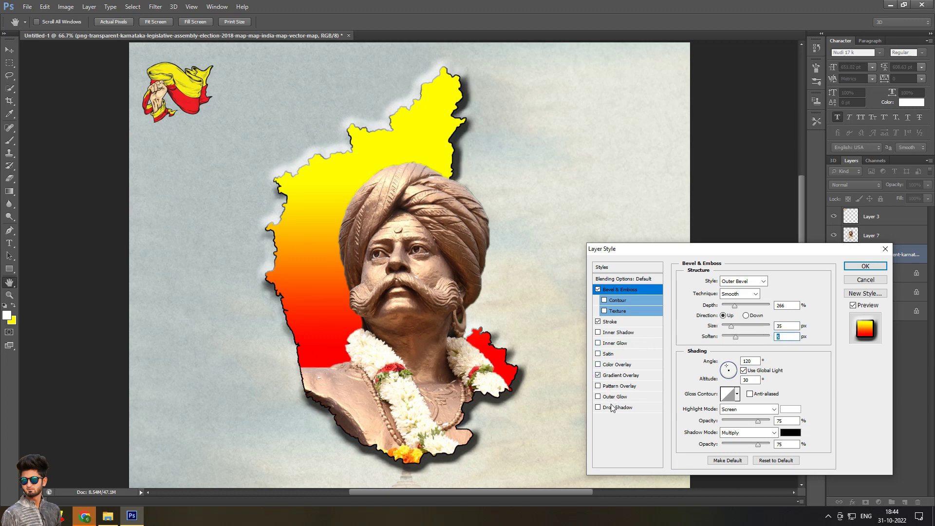
- Add an 11 px-distance Inner Shadow, drop the black stroke, and apply the styles
{"action": "left_click", "coordinate": [613, 344]}
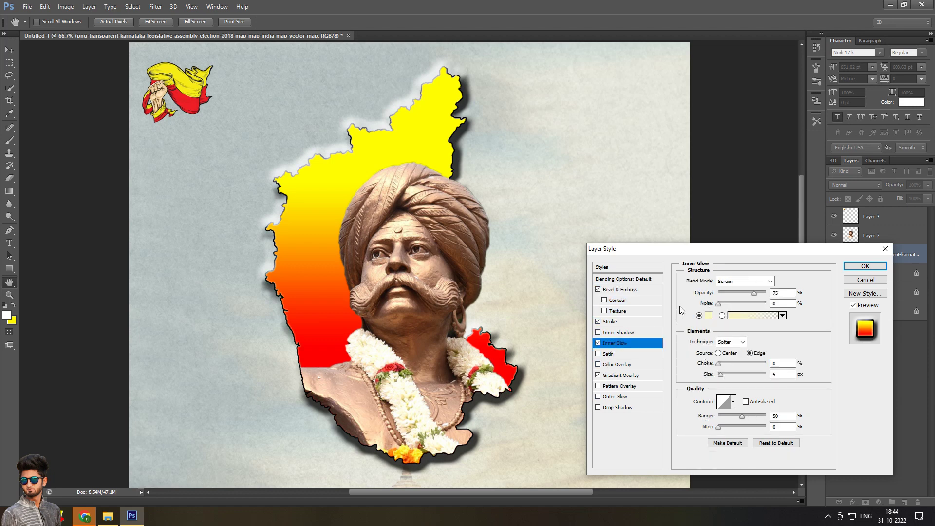
{"action": "left_click", "coordinate": [598, 343]}
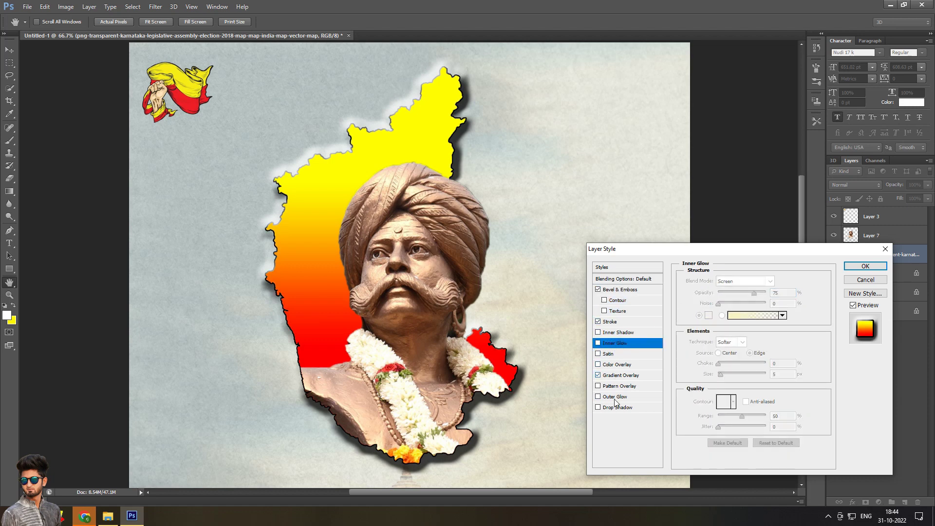
{"action": "left_click", "coordinate": [617, 333]}
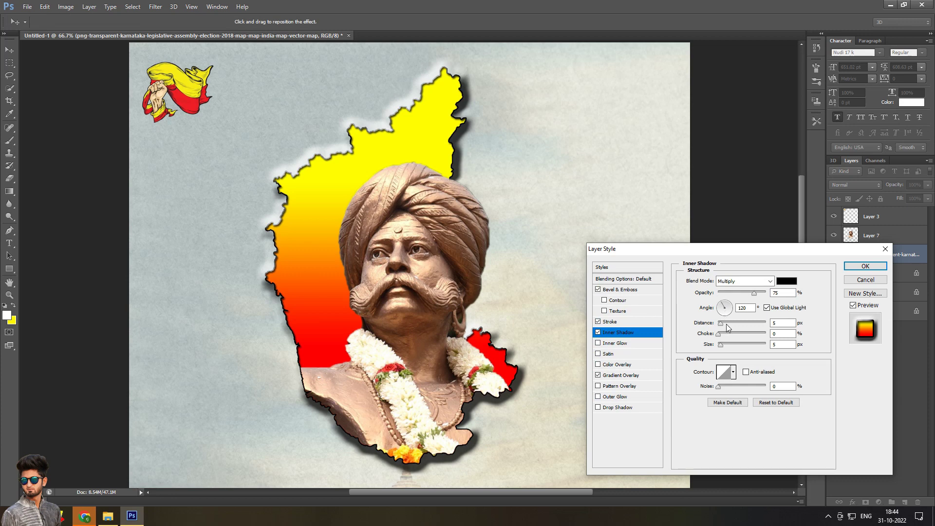
{"action": "left_click_drag", "start_coordinate": [721, 323], "coordinate": [729, 349]}
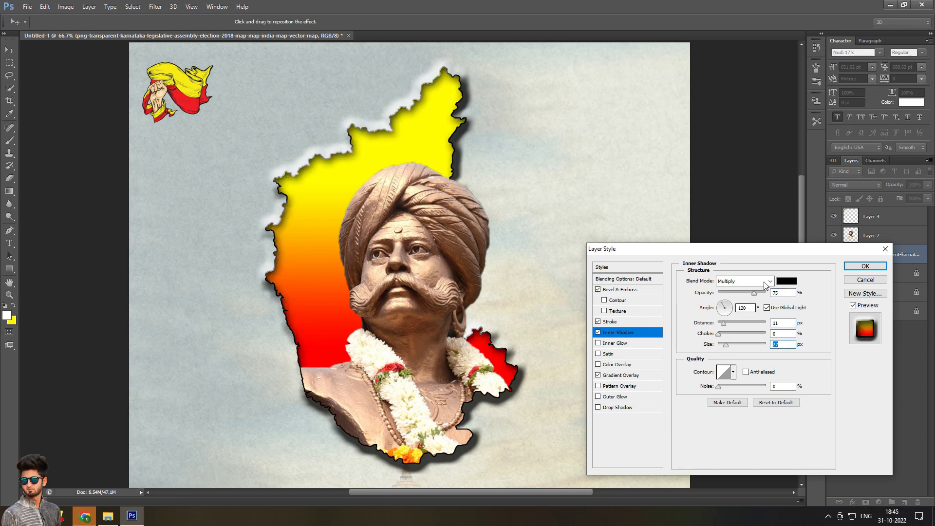
{"action": "left_click", "coordinate": [598, 322]}
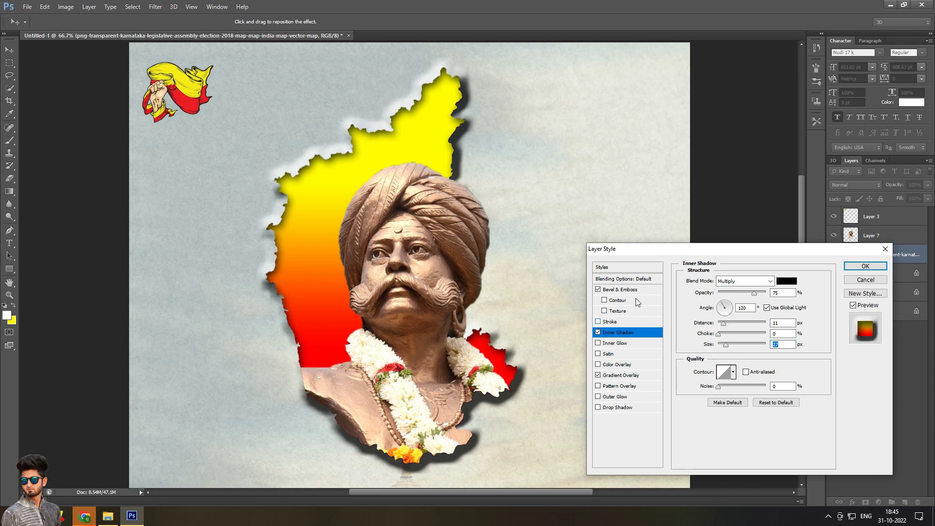
{"action": "left_click", "coordinate": [865, 266]}
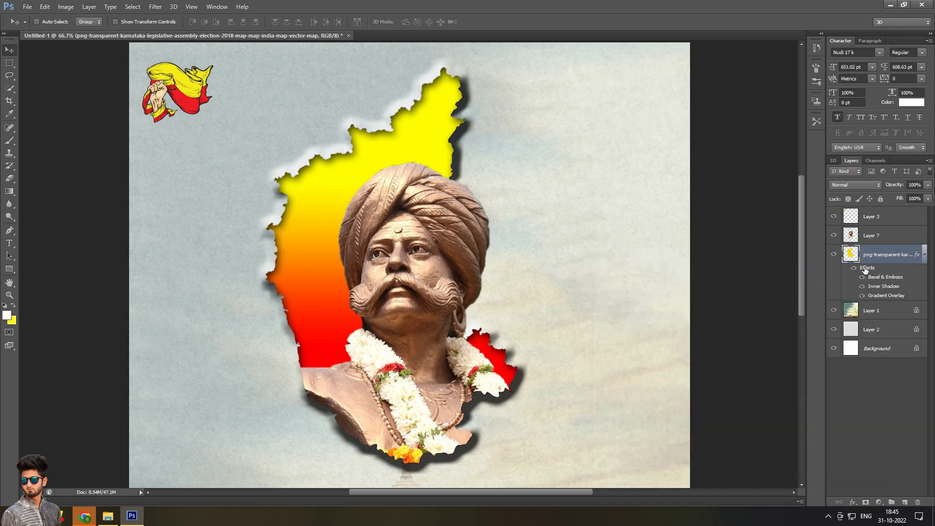
- Select Layer 7 with the map and move both left and down
{"action": "key", "text": "ctrl+0"}
{"action": "left_click", "coordinate": [872, 235], "text": "ctrl"}
{"action": "left_click_drag", "start_coordinate": [387, 282], "coordinate": [305, 304]}
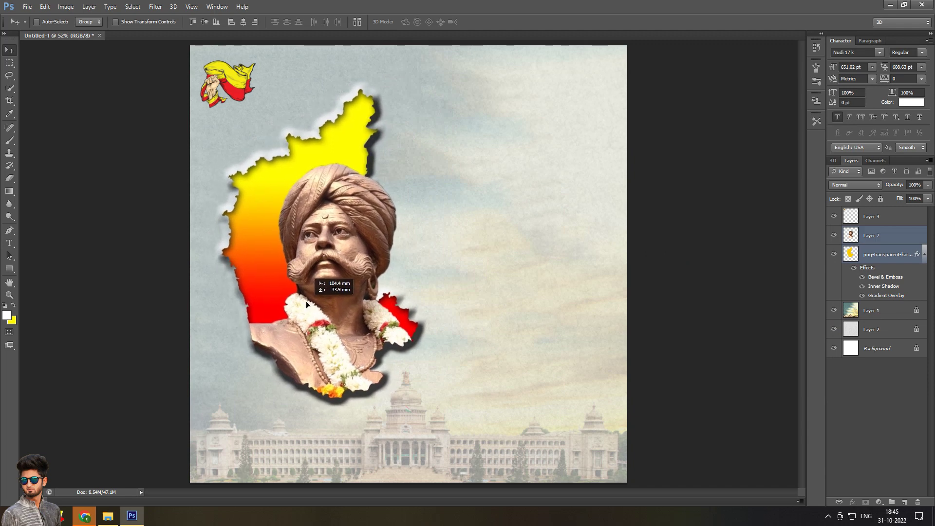
{"action": "left_click_drag", "start_coordinate": [305, 304], "coordinate": [310, 303]}
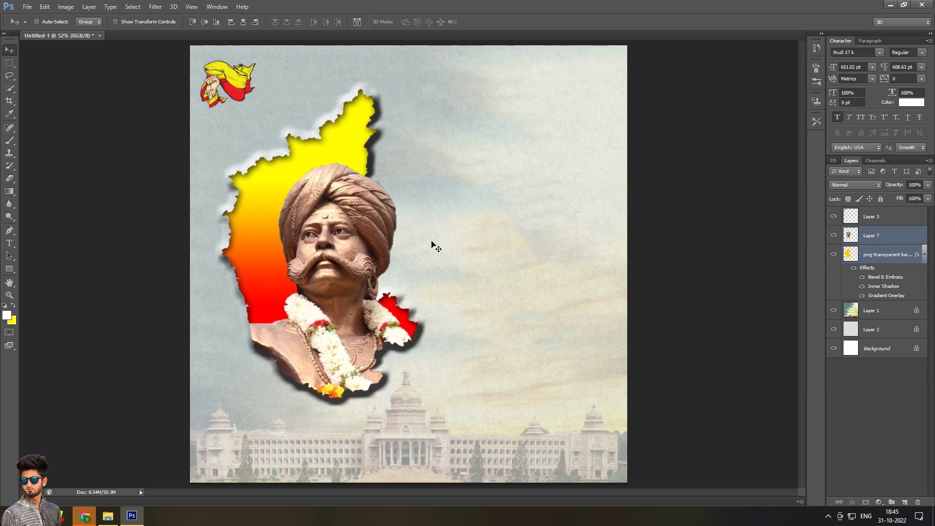
- Enlarge the map and bust together, then place the RJ BIG PRINTS logo
{"action": "key", "text": "ctrl+t"}
{"action": "left_click_drag", "start_coordinate": [421, 87], "coordinate": [431, 79]}
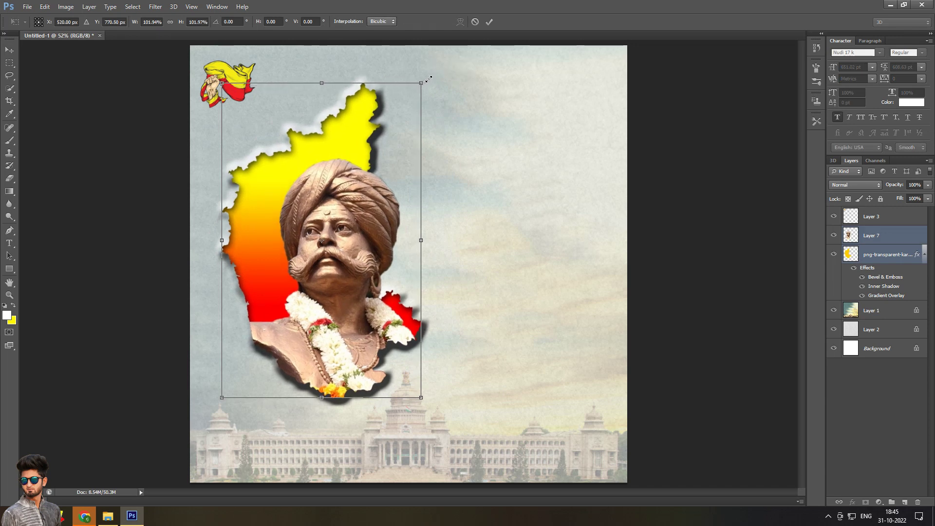
{"action": "key", "text": "Return"}
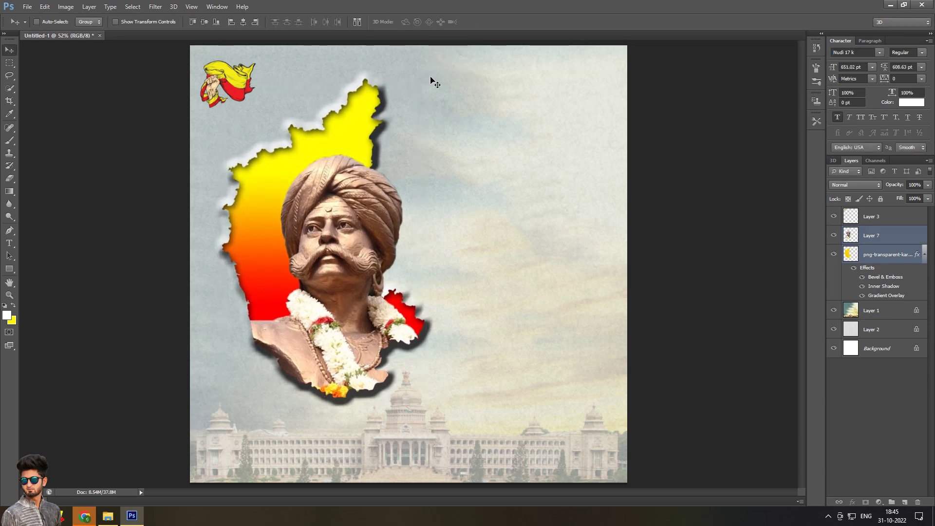
{"action": "key", "text": "ctrl+minus"}
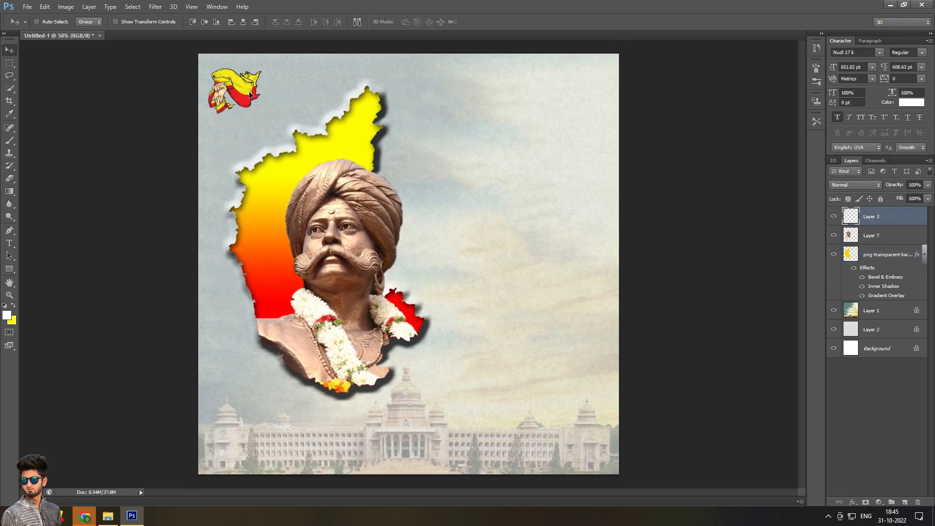
{"action": "left_click_drag", "start_coordinate": [246, 102], "coordinate": [260, 100]}
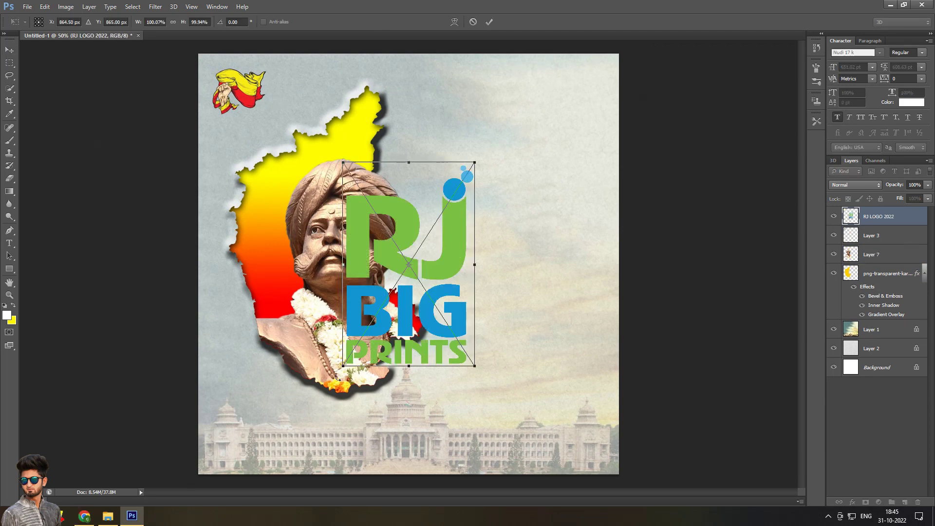
- Shrink the RJ BIG PRINTS logo into the top-right corner and start text beside the statue
{"action": "left_click_drag", "start_coordinate": [337, 378], "coordinate": [453, 213]}
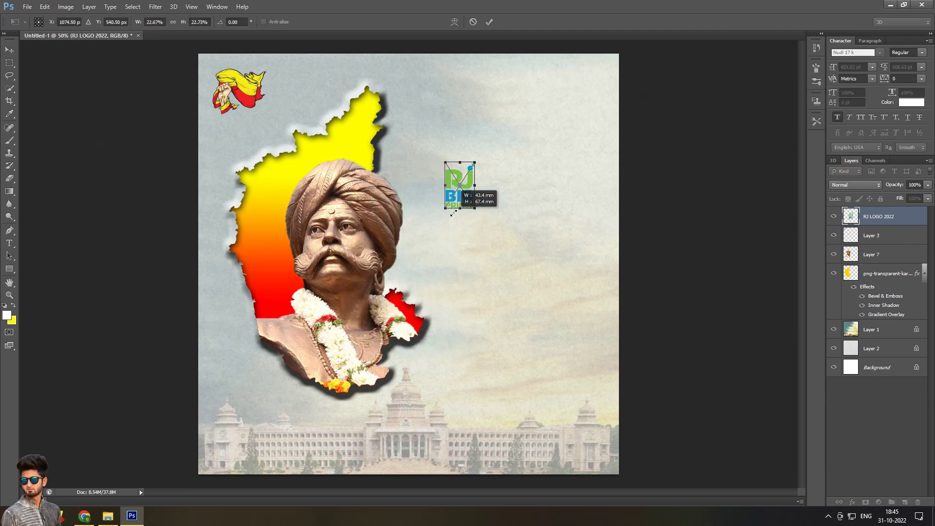
{"action": "key", "text": "Return"}
{"action": "mouse_move", "coordinate": [460, 185]}
{"action": "left_mouse_down"}
{"action": "mouse_move", "coordinate": [586, 91]}
{"action": "mouse_move", "coordinate": [607, 93]}
{"action": "left_mouse_up"}
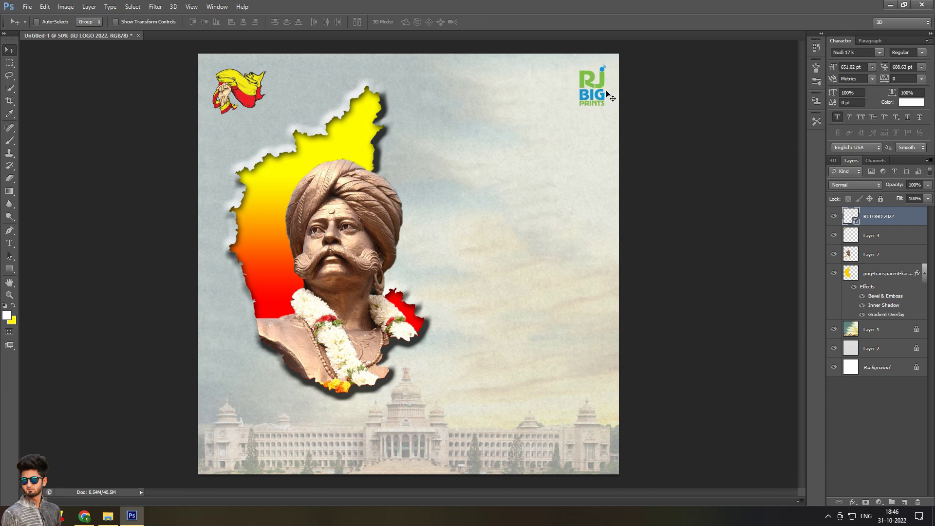
{"action": "key", "text": "ctrl+t"}
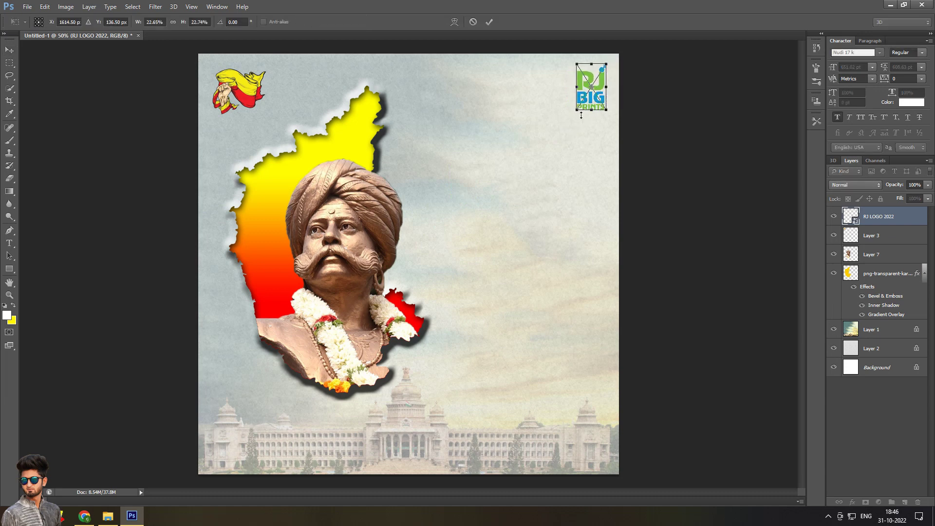
{"action": "key", "text": "Return"}
{"action": "key", "text": "t"}
{"action": "left_click", "coordinate": [449, 208]}
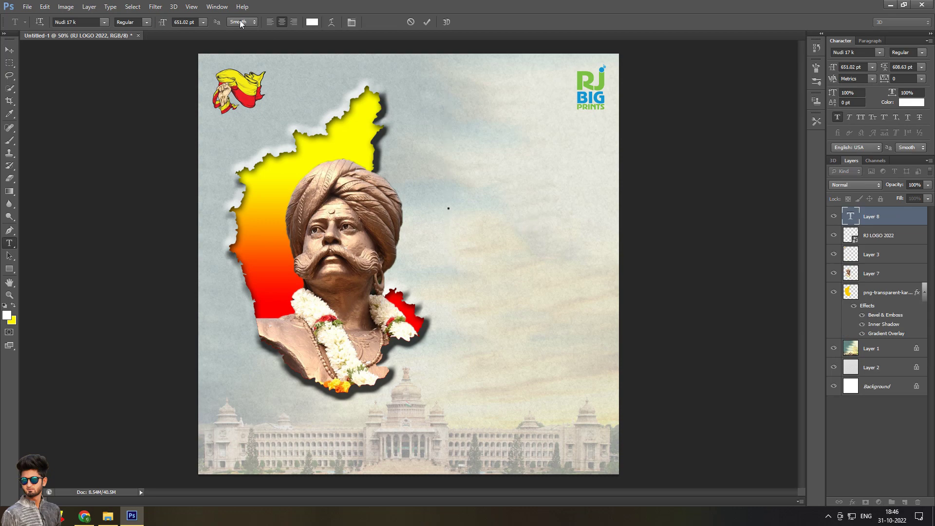
- Type 'Our Hero Our Pride' in 72 pt Franklin Gothic
{"action": "left_click", "coordinate": [202, 22]}
{"action": "left_click", "coordinate": [204, 126]}
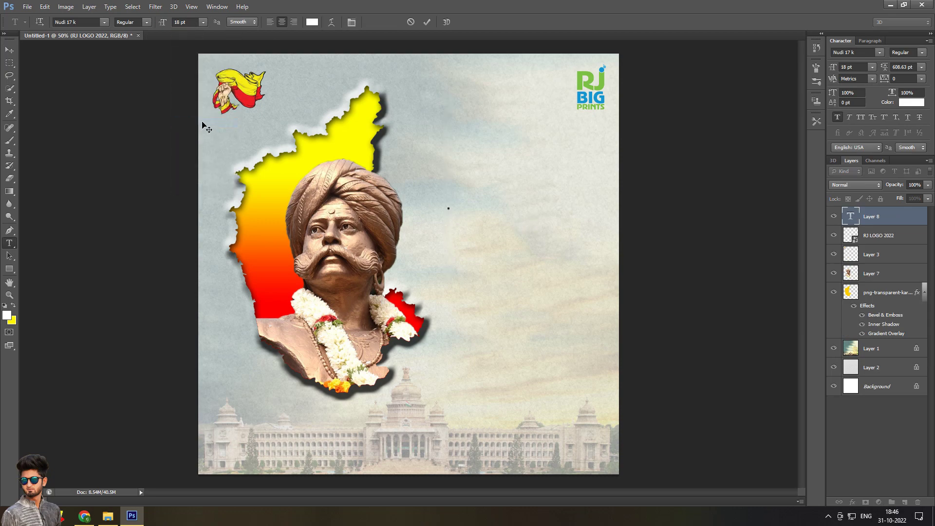
{"action": "left_click", "coordinate": [203, 21]}
{"action": "left_click", "coordinate": [191, 187]}
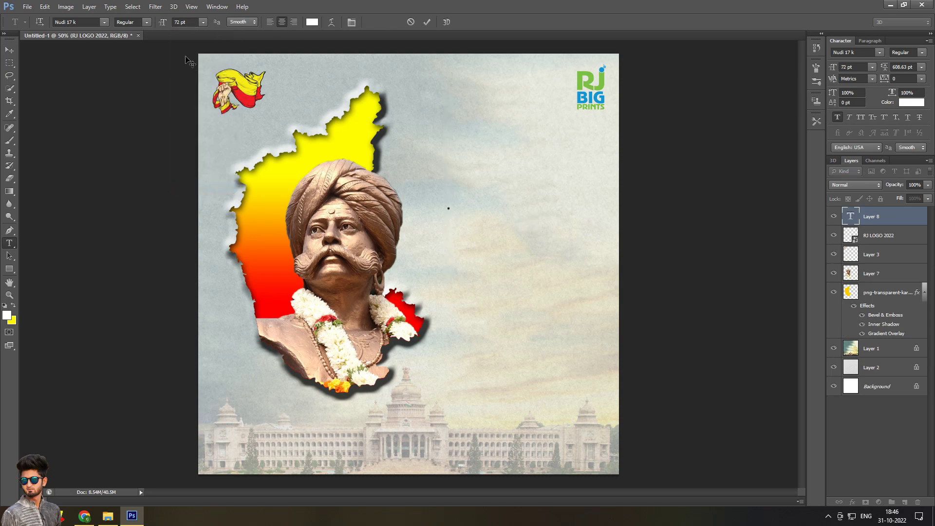
{"action": "left_click", "coordinate": [104, 22]}
{"action": "left_click", "coordinate": [212, 46]}
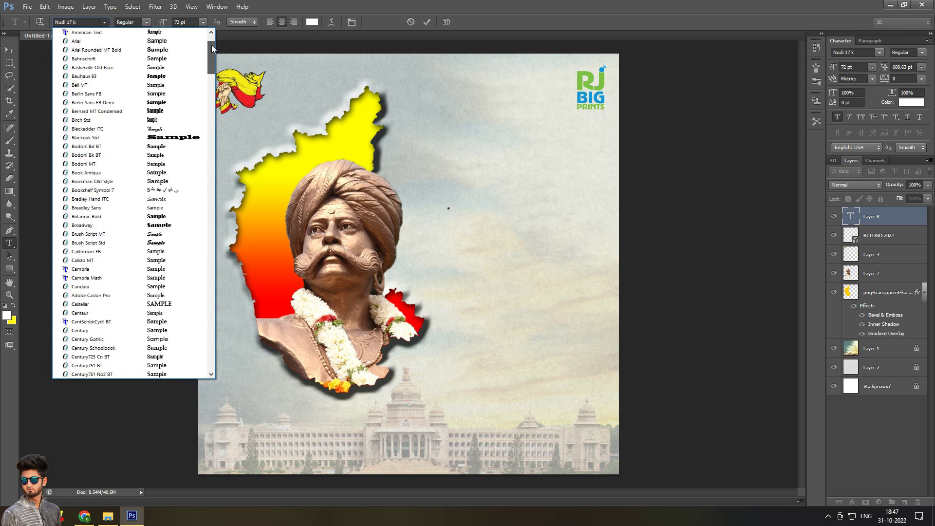
{"action": "left_click_drag", "start_coordinate": [212, 47], "coordinate": [218, 95]}
{"action": "left_click", "coordinate": [122, 233]}
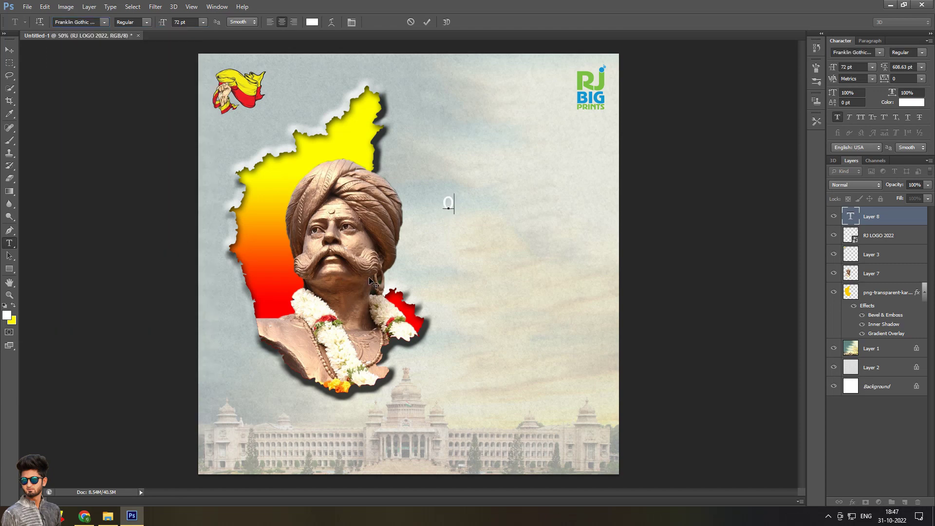
{"action": "type", "text": "ur "}
{"action": "type", "text": "Hero O"}
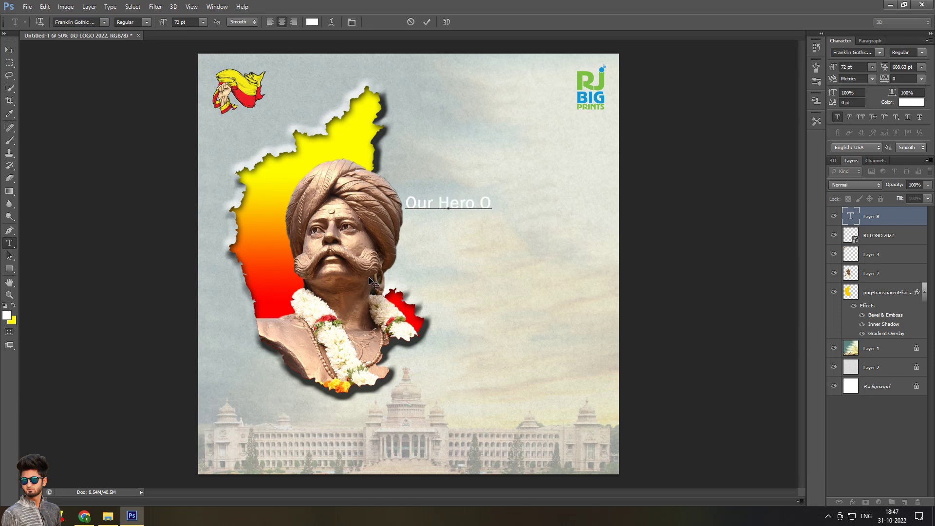
{"action": "type", "text": "ur Pri"}
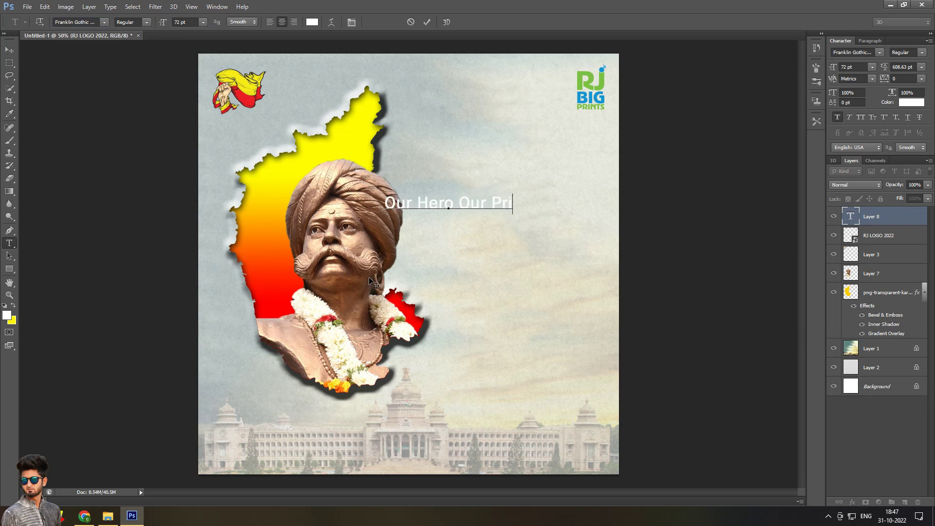
{"action": "type", "text": "de"}
- Turn the text black and move it to the right of the statue's head
{"action": "key", "text": "ctrl+a"}
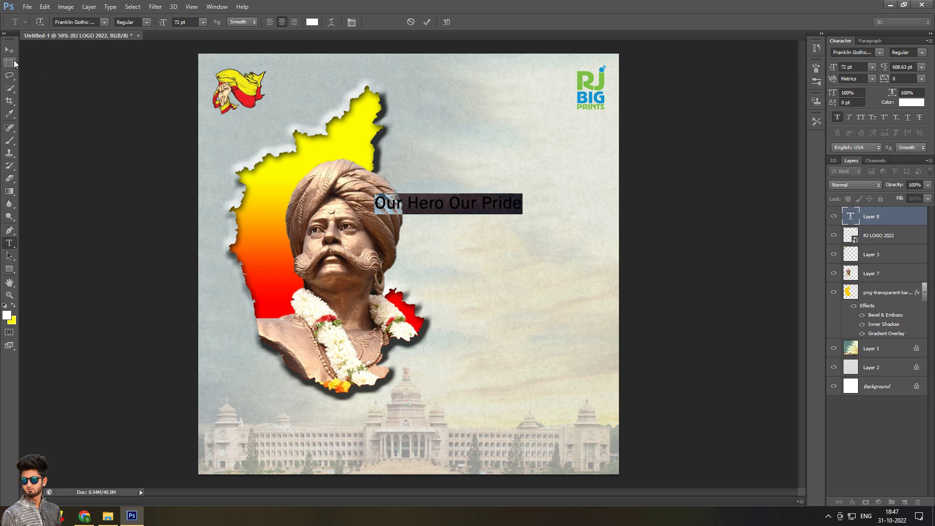
{"action": "left_click", "coordinate": [7, 315]}
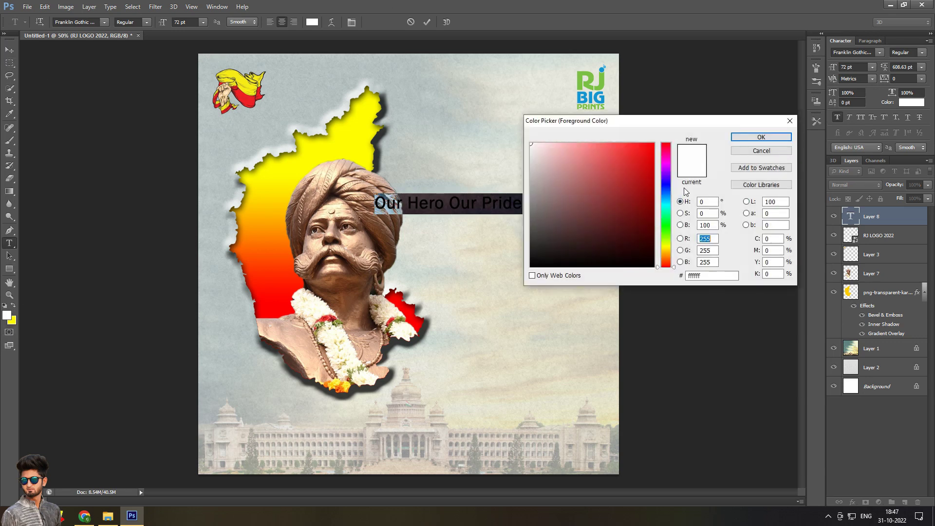
{"action": "left_click", "coordinate": [762, 137]}
{"action": "left_click", "coordinate": [145, 22]}
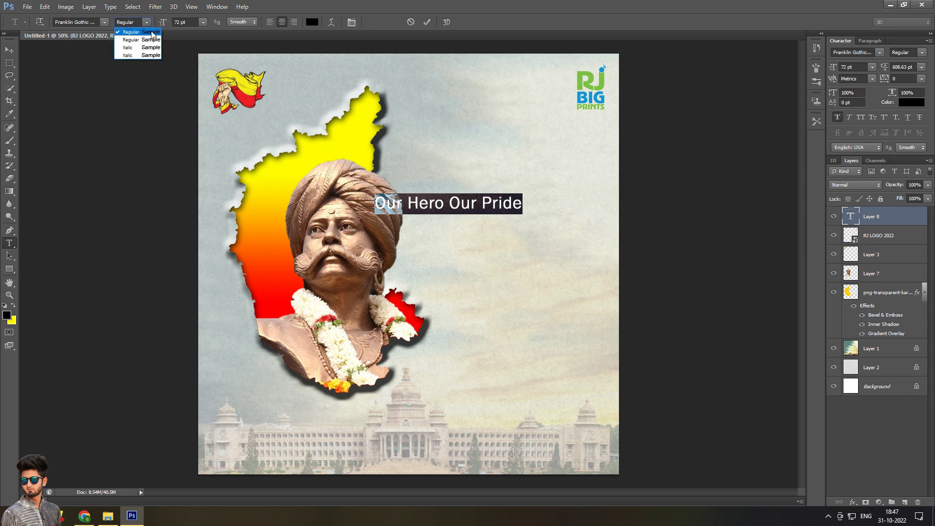
{"action": "left_click", "coordinate": [9, 49]}
{"action": "left_click_drag", "start_coordinate": [506, 208], "coordinate": [539, 209]}
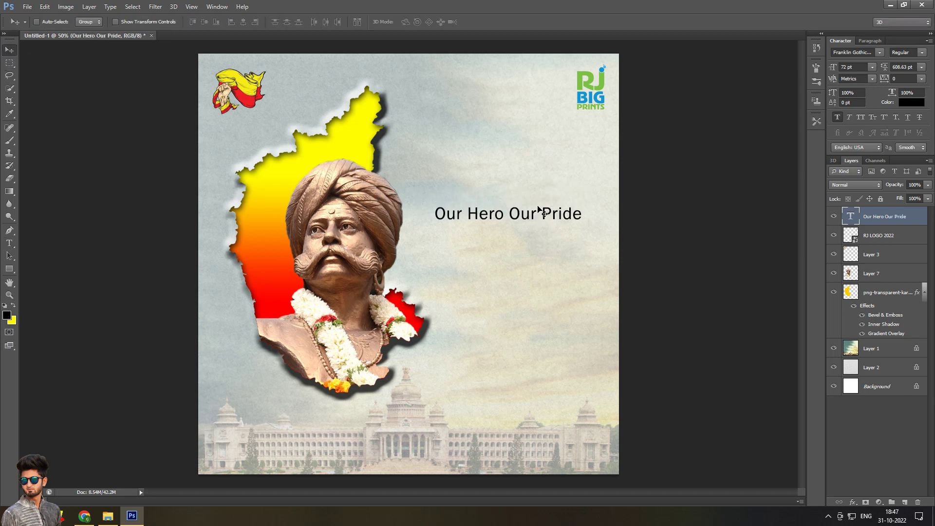
- Underline the caption, shrink it slightly, and move it below the statue
{"action": "left_click", "coordinate": [908, 117]}
{"action": "left_click_drag", "start_coordinate": [555, 215], "coordinate": [551, 186]}
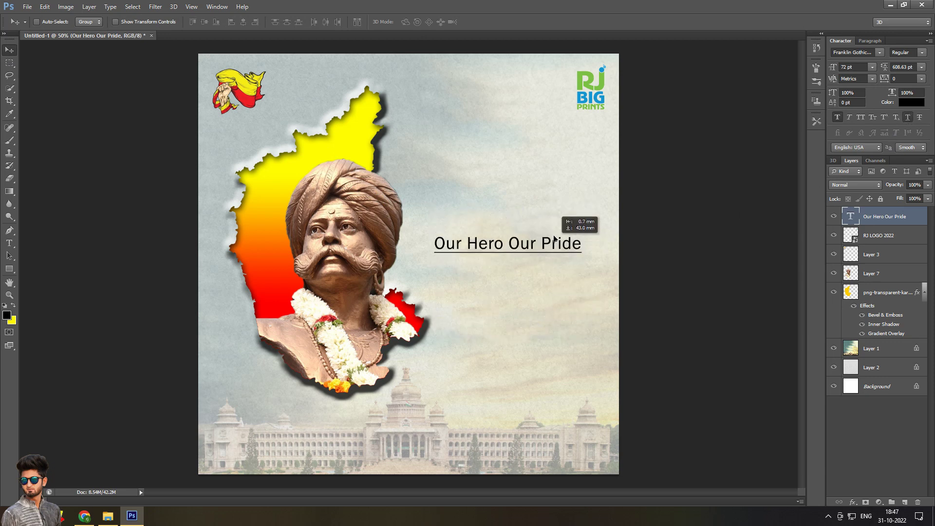
{"action": "key", "text": "ctrl+t"}
{"action": "left_click_drag", "start_coordinate": [438, 168], "coordinate": [449, 172]}
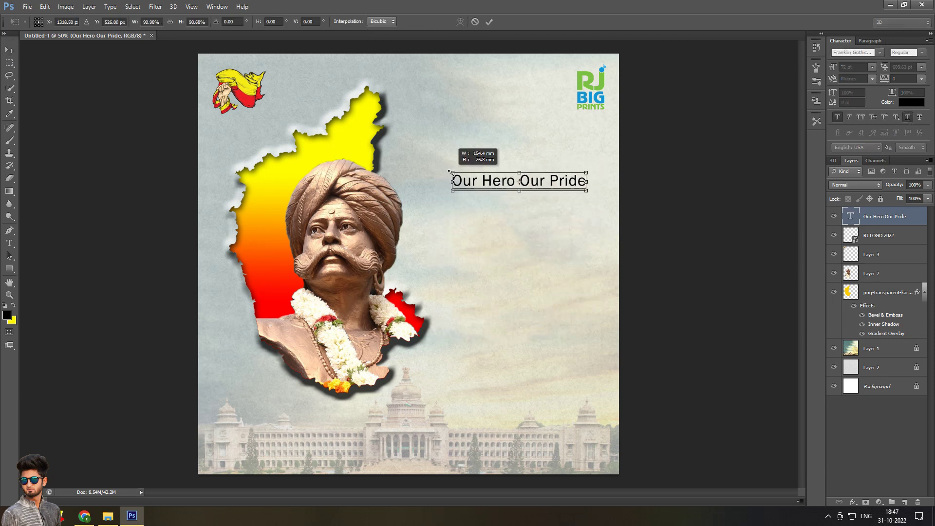
{"action": "key", "text": "Return"}
{"action": "left_click_drag", "start_coordinate": [545, 188], "coordinate": [541, 195]}
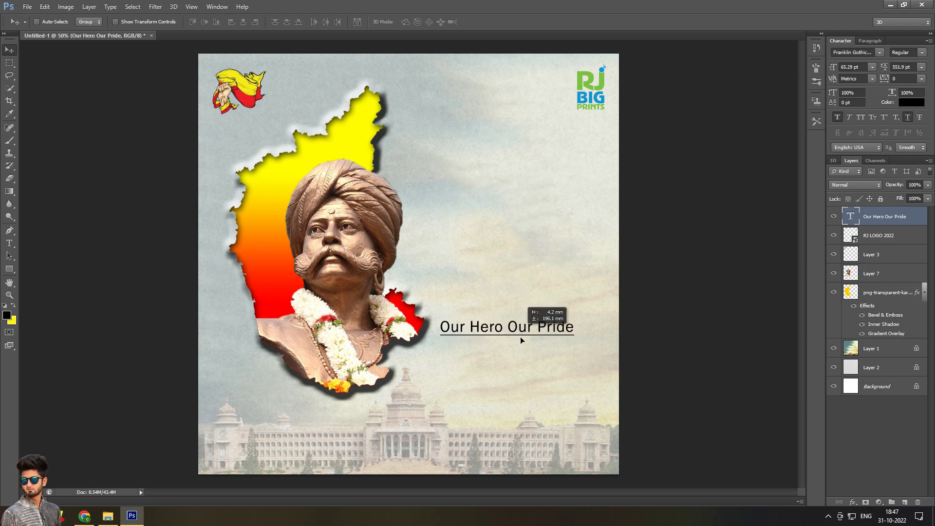
{"action": "left_click_drag", "start_coordinate": [529, 193], "coordinate": [539, 372]}
- Shrink the statue to about 94%, group it with the map, and reposition the group
{"action": "left_click", "coordinate": [348, 260], "text": "ctrl"}
{"action": "left_click_drag", "start_coordinate": [364, 258], "coordinate": [431, 244]}
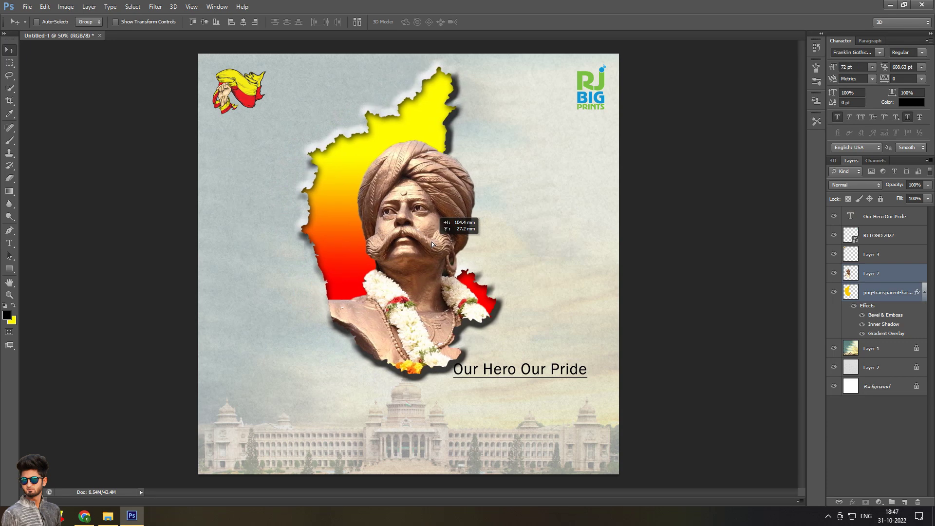
{"action": "left_click_drag", "start_coordinate": [434, 242], "coordinate": [431, 241]}
{"action": "key", "text": "ctrl+t"}
{"action": "left_click_drag", "start_coordinate": [496, 373], "coordinate": [487, 355]}
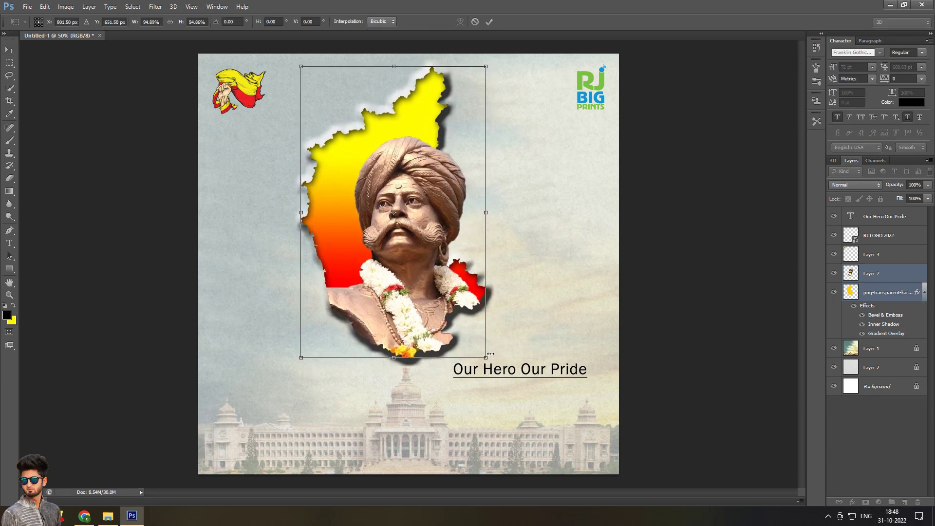
{"action": "key", "text": "Return"}
{"action": "left_click_drag", "start_coordinate": [449, 280], "coordinate": [457, 281]}
{"action": "key", "text": "ctrl+g"}
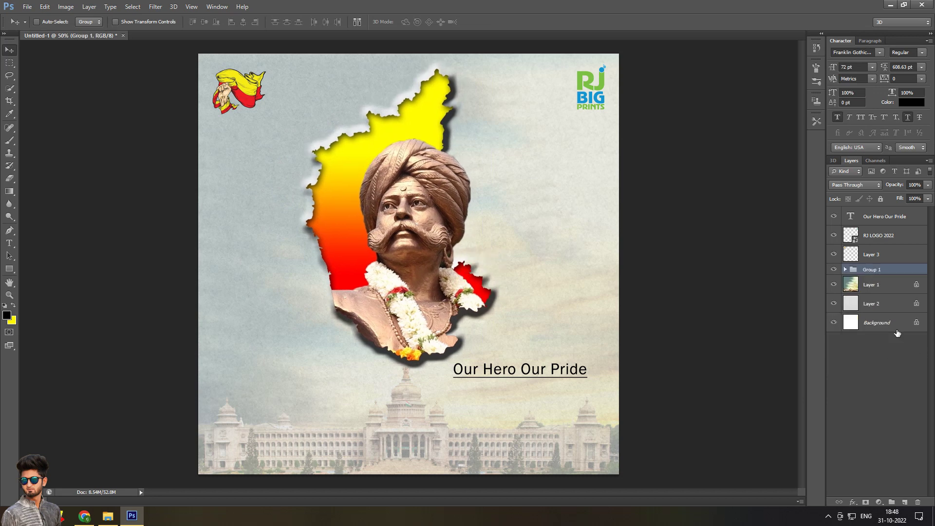
{"action": "left_click", "coordinate": [243, 22]}
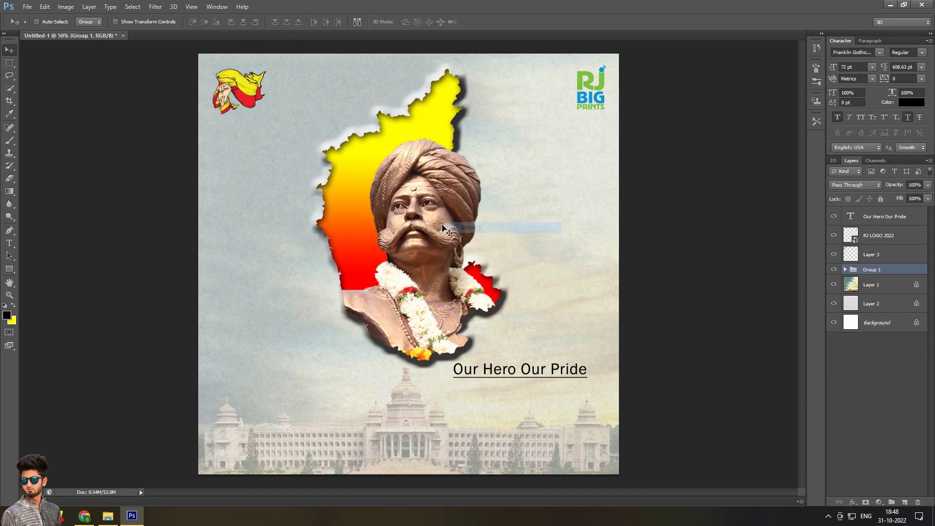
{"action": "left_click_drag", "start_coordinate": [434, 220], "coordinate": [433, 219]}
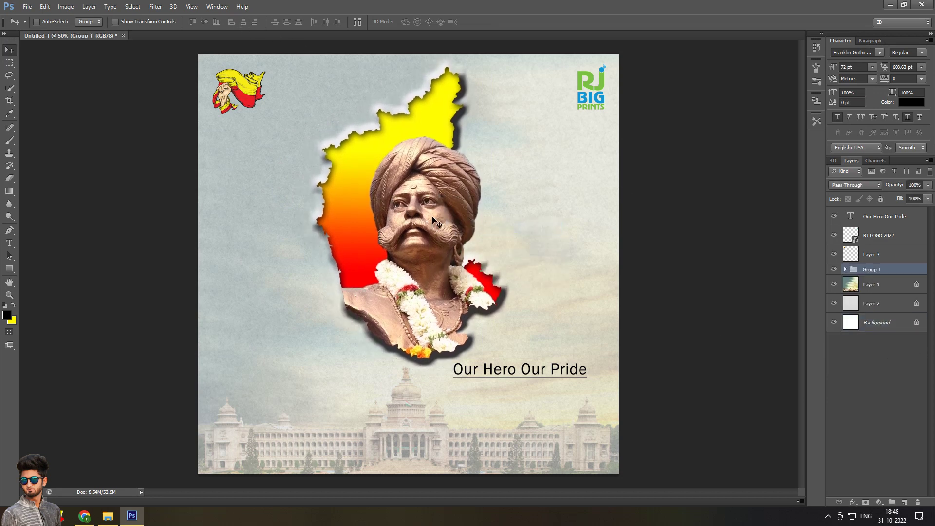
- Centre the caption under the statue and start a new text line below it
{"action": "left_click_drag", "start_coordinate": [516, 373], "coordinate": [420, 384]}
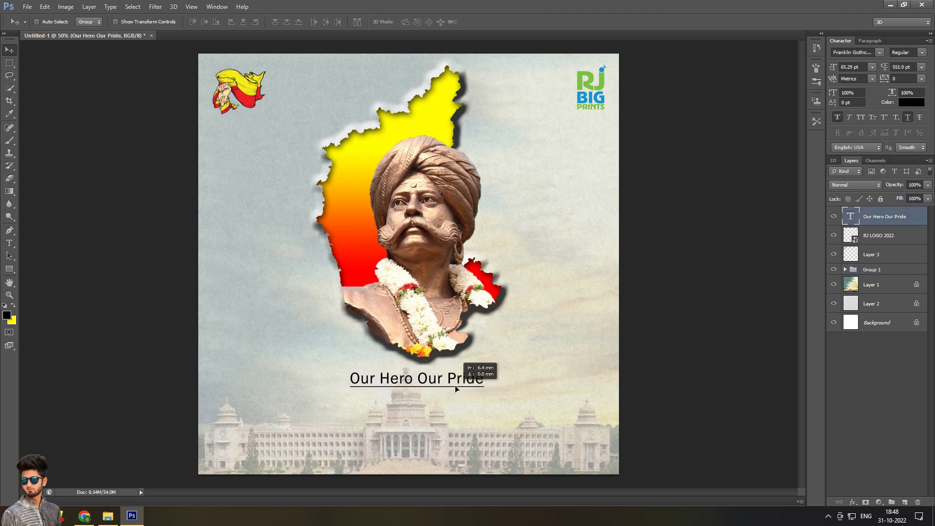
{"action": "key", "text": "shift+alt+comma"}
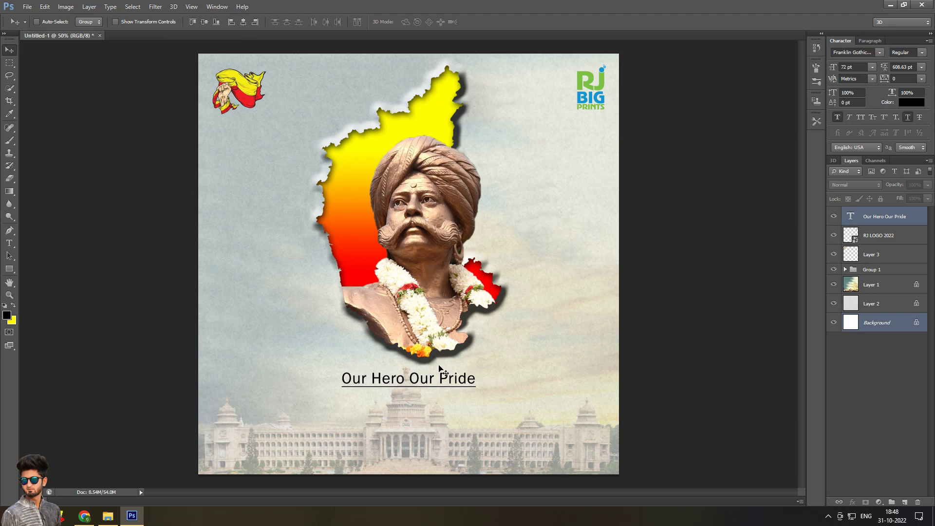
{"action": "left_click", "coordinate": [438, 384]}
{"action": "key", "text": "Return"}
{"action": "left_click_drag", "start_coordinate": [444, 383], "coordinate": [448, 380]}
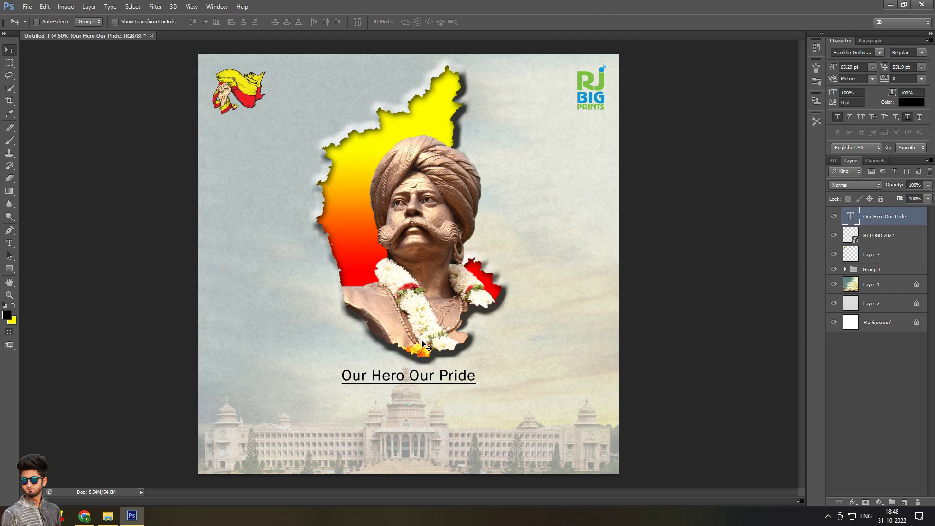
{"action": "left_click", "coordinate": [9, 243]}
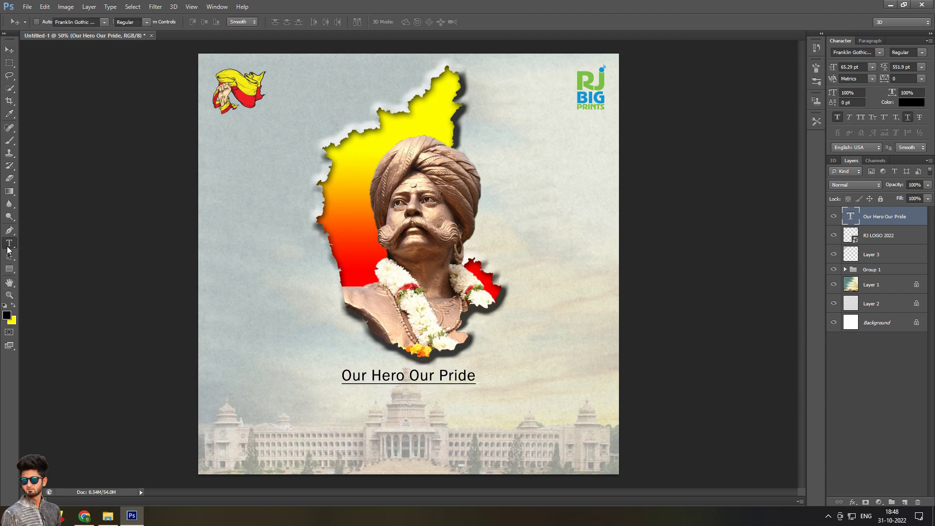
{"action": "left_click", "coordinate": [296, 417]}
- Type 'NADA' and set its font to Swis721 BlkCn BT
{"action": "type", "text": "NASA"}
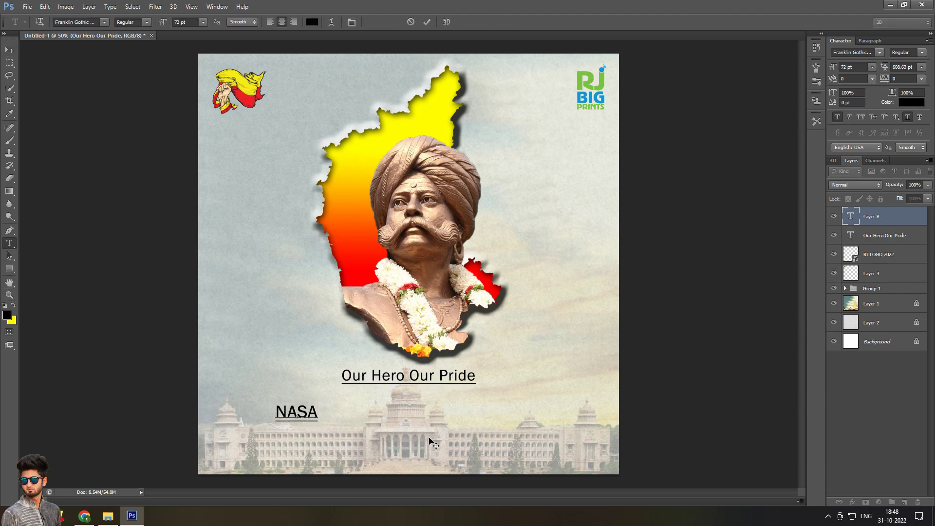
{"action": "key", "text": "BackSpace"}
{"action": "key", "text": "BackSpace"}
{"action": "type", "text": "DA"}
{"action": "key", "text": "ctrl+a"}
{"action": "left_click", "coordinate": [78, 22]}
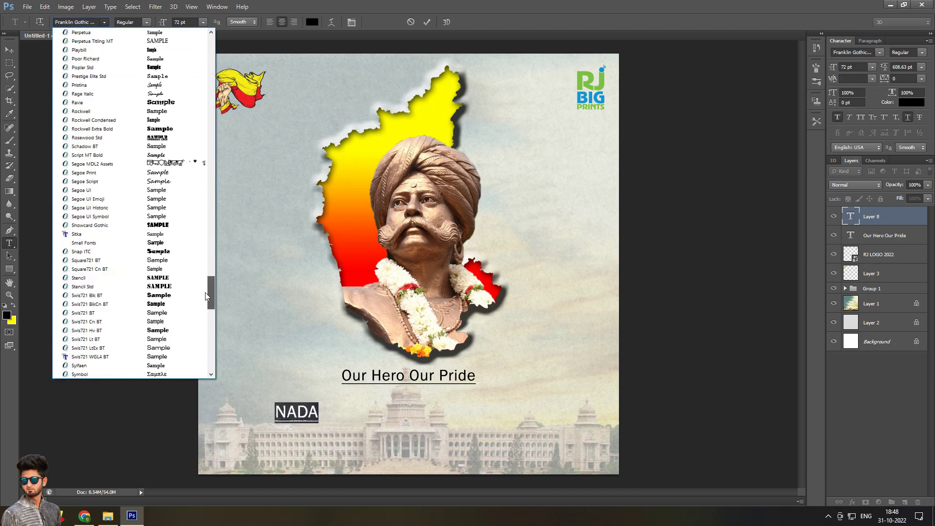
{"action": "scroll", "coordinate": [205, 293], "scroll_direction": "down", "scroll_amount": 10}
{"action": "left_click", "coordinate": [168, 146]}
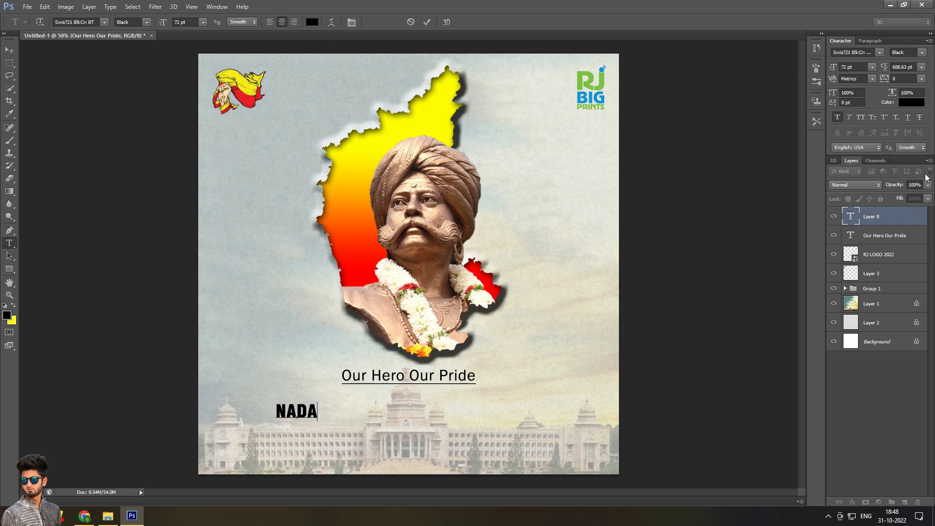
- Complete the title with 'PRABU' and a second line 'SRI KEMPEGOWDA JAYANTHI' at Auto leading
{"action": "key", "text": "Right"}
{"action": "type", "text": "PRABU"}
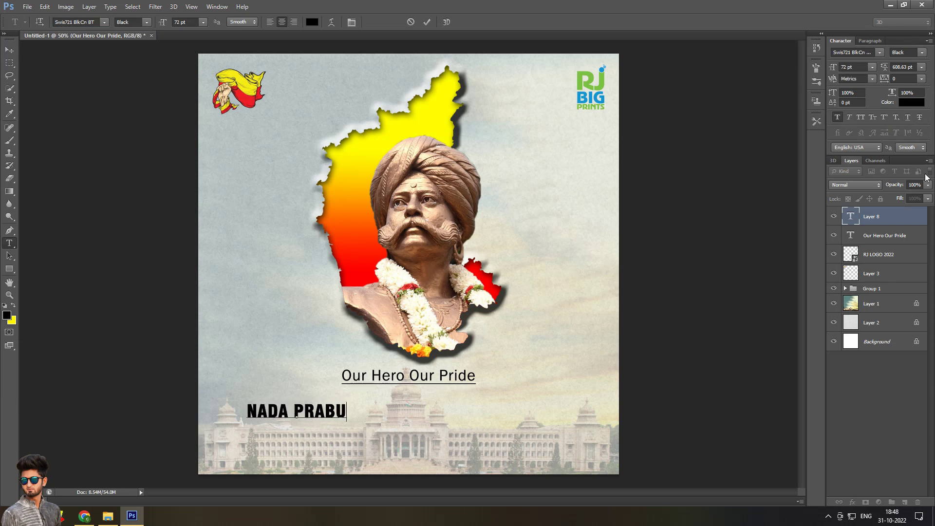
{"action": "key", "text": "Return"}
{"action": "type", "text": "SRI"}
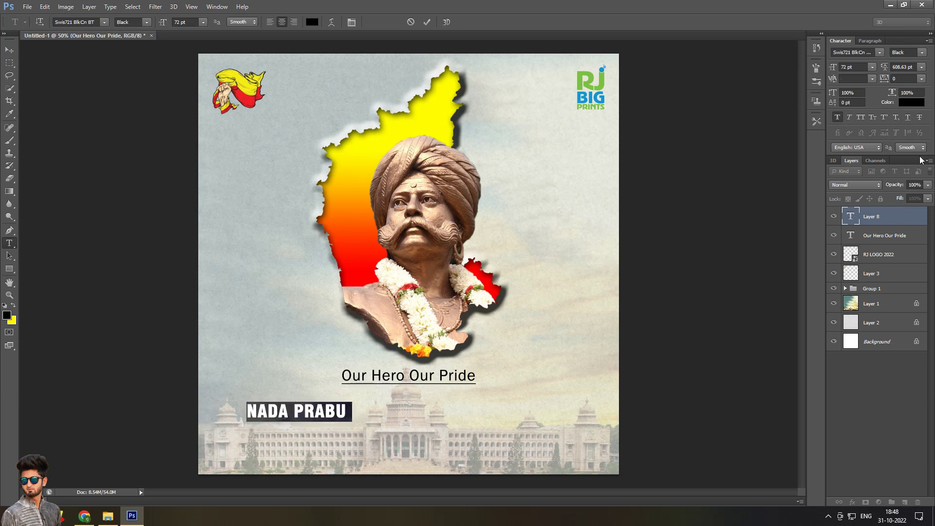
{"action": "left_click", "coordinate": [921, 67]}
{"action": "left_click", "coordinate": [920, 87]}
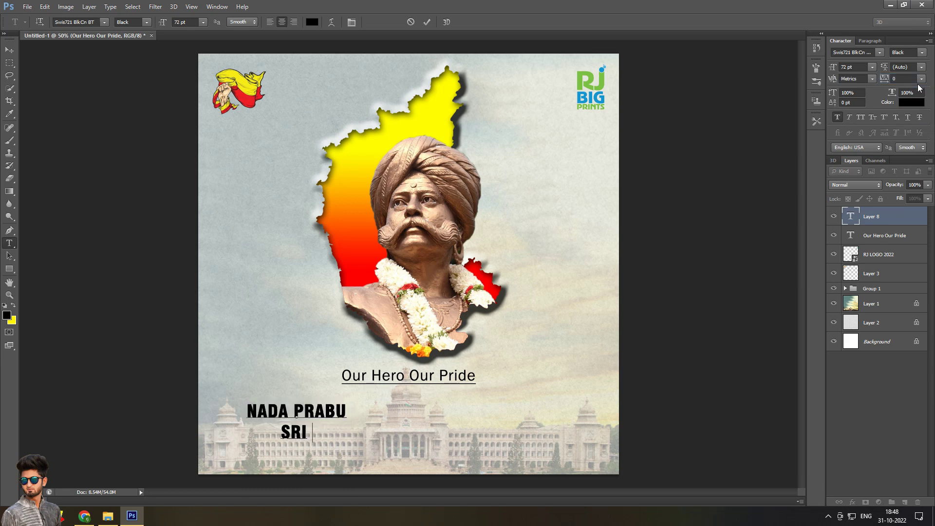
{"action": "type", "text": "KEMPE"}
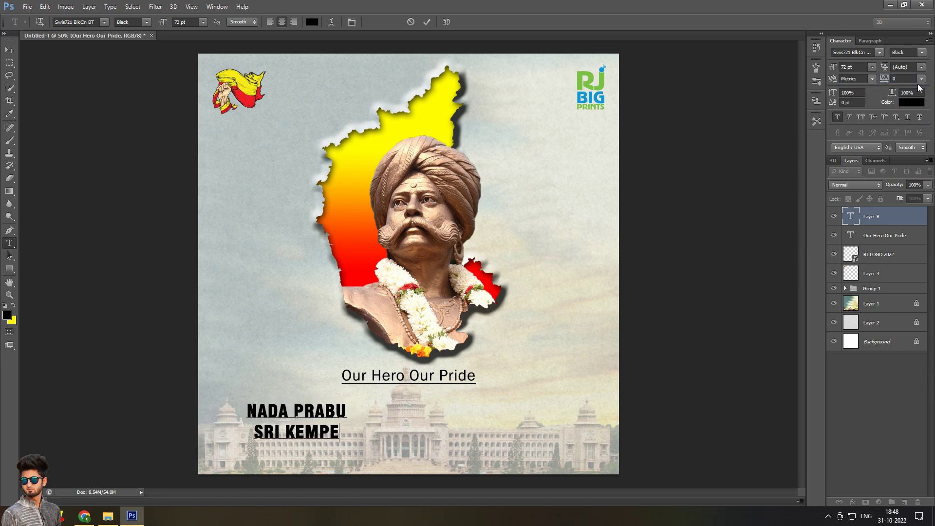
{"action": "type", "text": "GOWDA"}
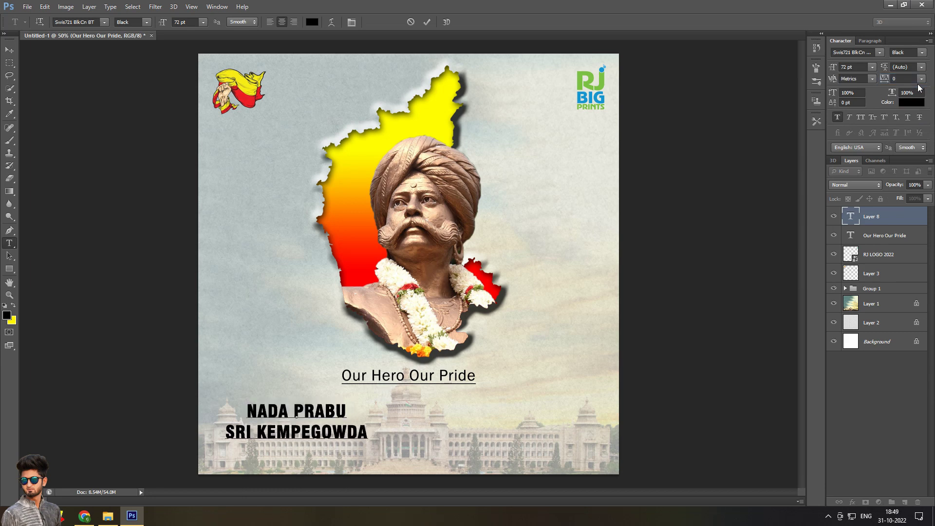
{"action": "type", "text": " JAYANTHI"}
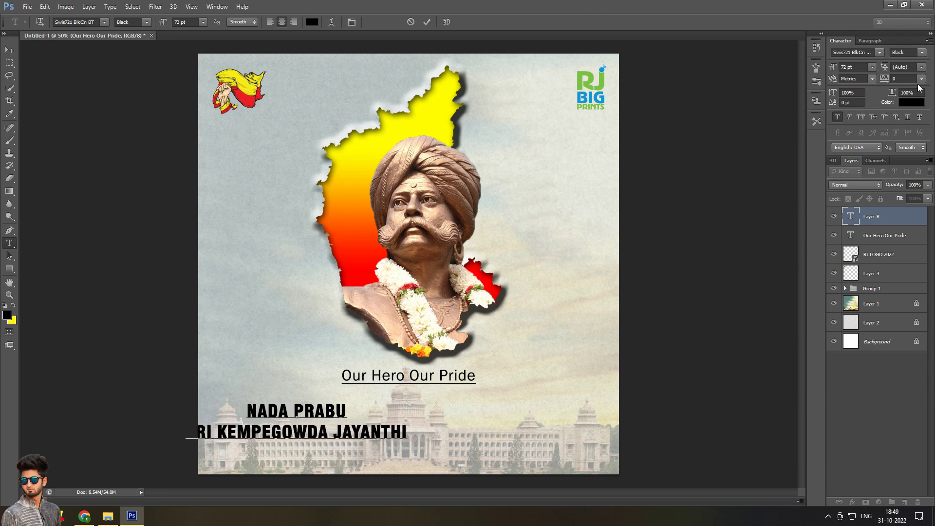
- Commit the title text, enlarge it and position it near the centre
{"action": "key", "text": "ctrl+Return"}
{"action": "left_click_drag", "start_coordinate": [297, 429], "coordinate": [462, 416]}
{"action": "key", "text": "ctrl+t"}
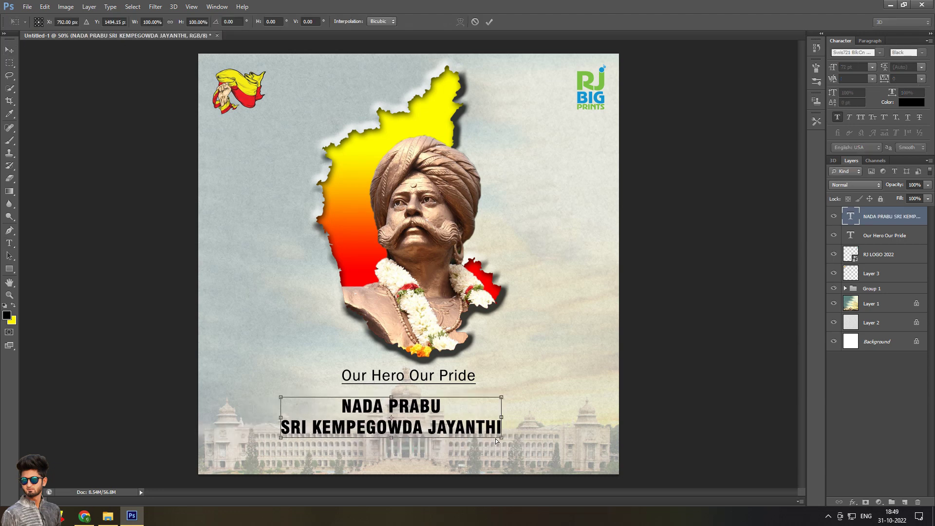
{"action": "left_click_drag", "start_coordinate": [504, 445], "coordinate": [543, 452]}
{"action": "key", "text": "Return"}
{"action": "left_click_drag", "start_coordinate": [487, 414], "coordinate": [489, 410]}
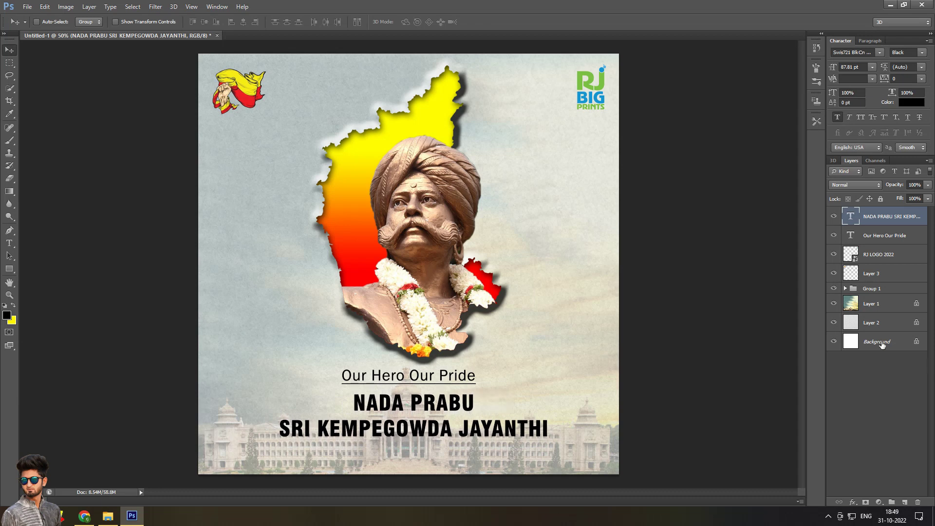
{"action": "left_click_drag", "start_coordinate": [438, 424], "coordinate": [434, 421]}
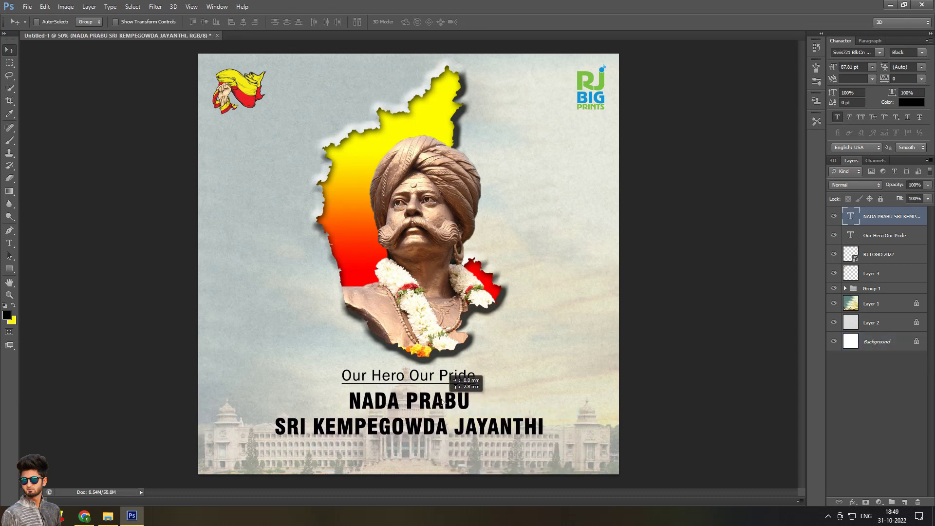
- Colour the title text red, then change it to a darker red
{"action": "left_click", "coordinate": [12, 321]}
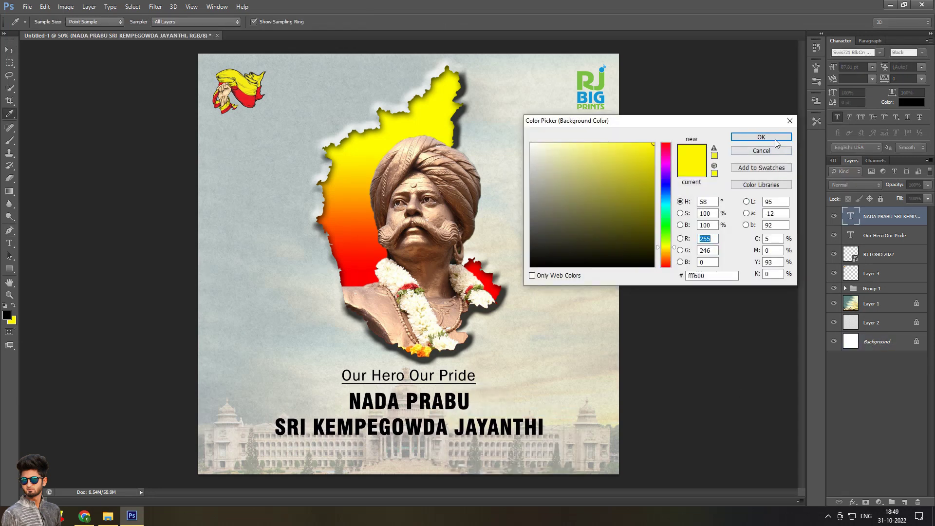
{"action": "left_click", "coordinate": [356, 283]}
{"action": "key", "text": "Return"}
{"action": "key", "text": "v"}
{"action": "key", "text": "ctrl+BackSpace"}
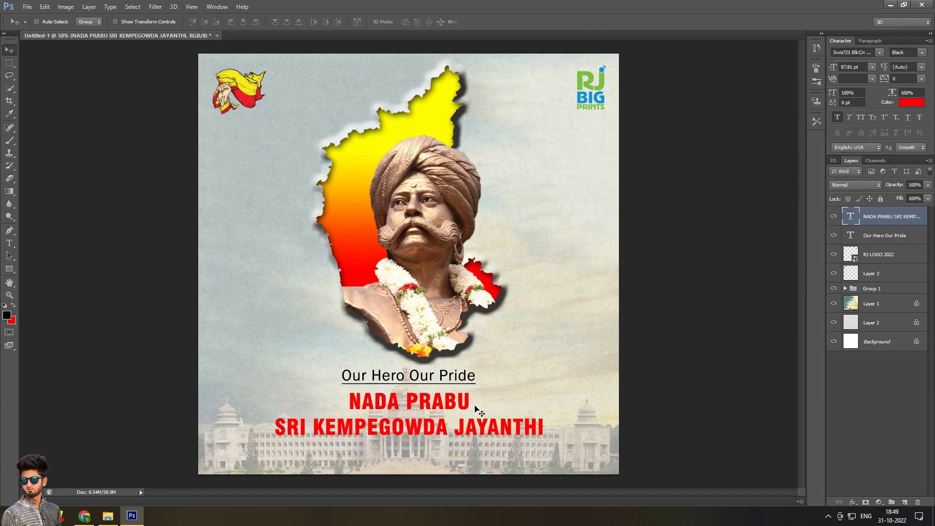
{"action": "left_click", "coordinate": [12, 321]}
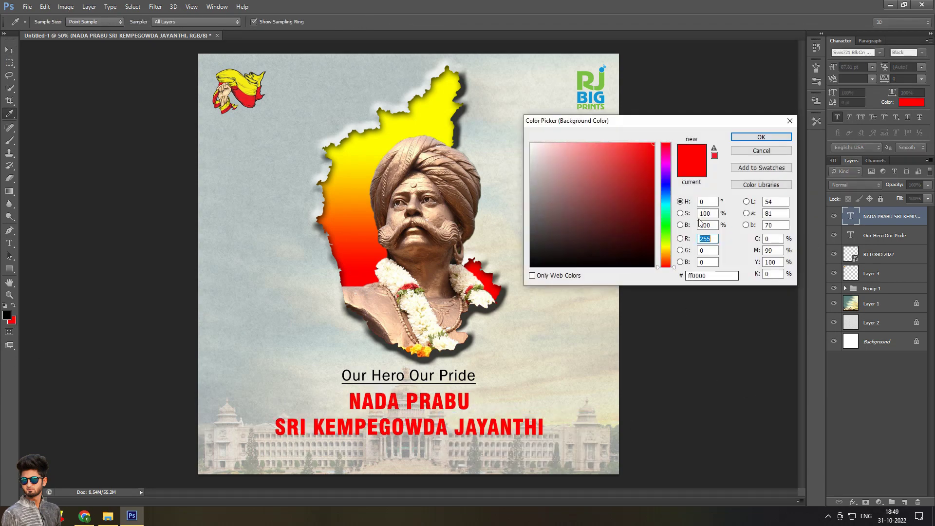
{"action": "left_click", "coordinate": [745, 140]}
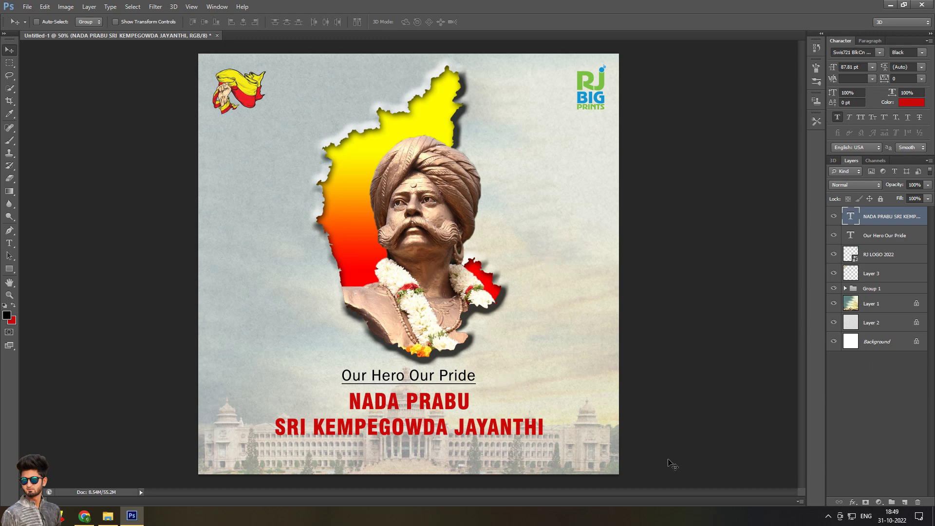
- Adjust Levels and opacity on the background photo layer
{"action": "right_click", "coordinate": [605, 445]}
{"action": "left_click", "coordinate": [626, 454]}
{"action": "key", "text": "ctrl+l"}
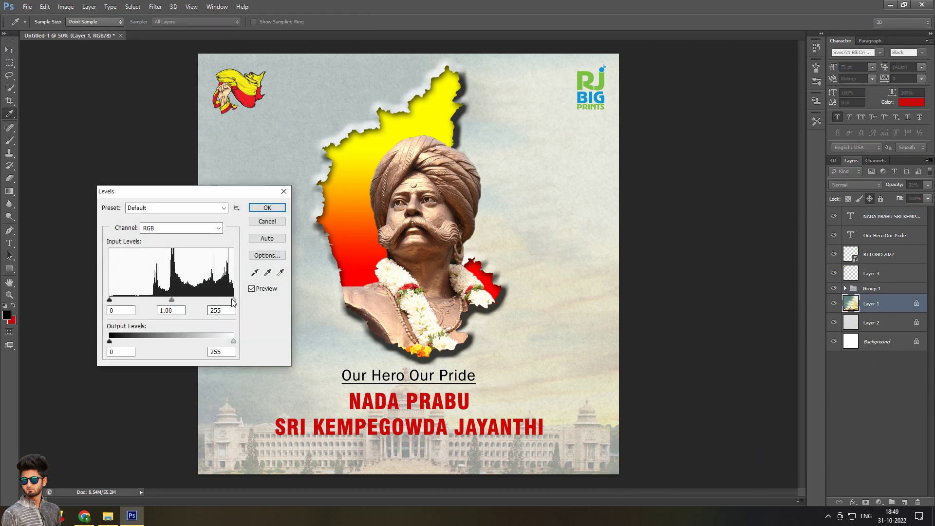
{"action": "left_click_drag", "start_coordinate": [233, 301], "coordinate": [234, 300]}
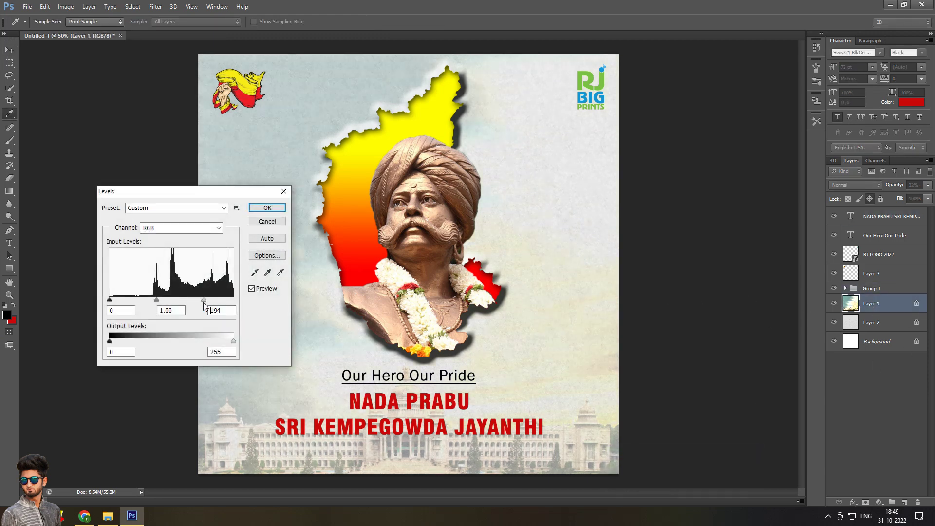
{"action": "left_click", "coordinate": [271, 207]}
{"action": "left_click", "coordinate": [928, 185]}
{"action": "mouse_move", "coordinate": [897, 195]}
{"action": "left_mouse_down"}
{"action": "mouse_move", "coordinate": [921, 195]}
{"action": "mouse_move", "coordinate": [896, 196]}
{"action": "left_mouse_up"}
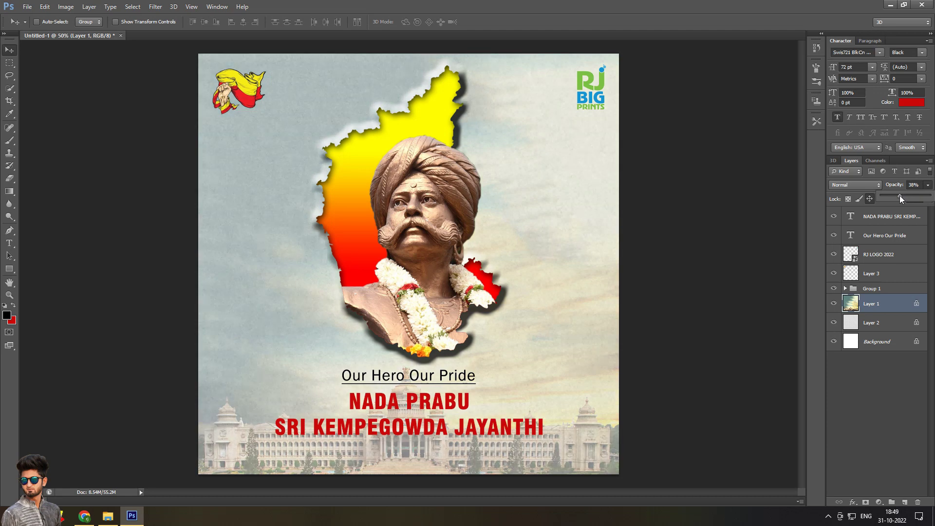
- Enlarge the red title further and nudge it slightly left
{"action": "left_click", "coordinate": [444, 428], "text": "ctrl"}
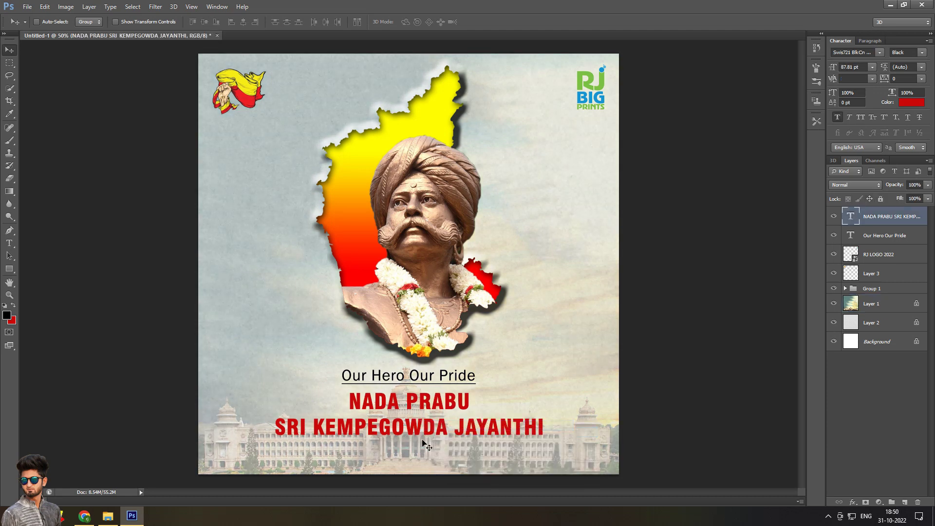
{"action": "key", "text": "ctrl+t"}
{"action": "left_click_drag", "start_coordinate": [544, 439], "coordinate": [569, 448]}
{"action": "key", "text": "Return"}
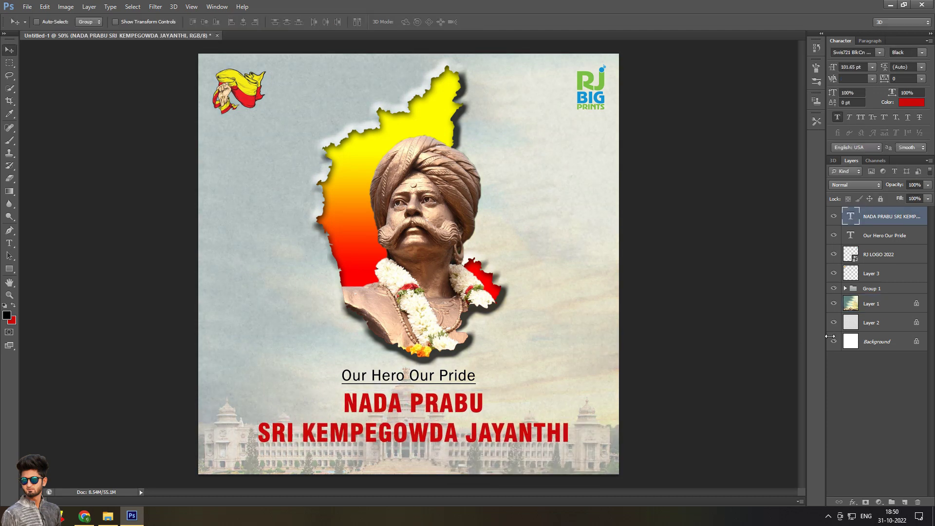
{"action": "key", "text": "shift+Left"}
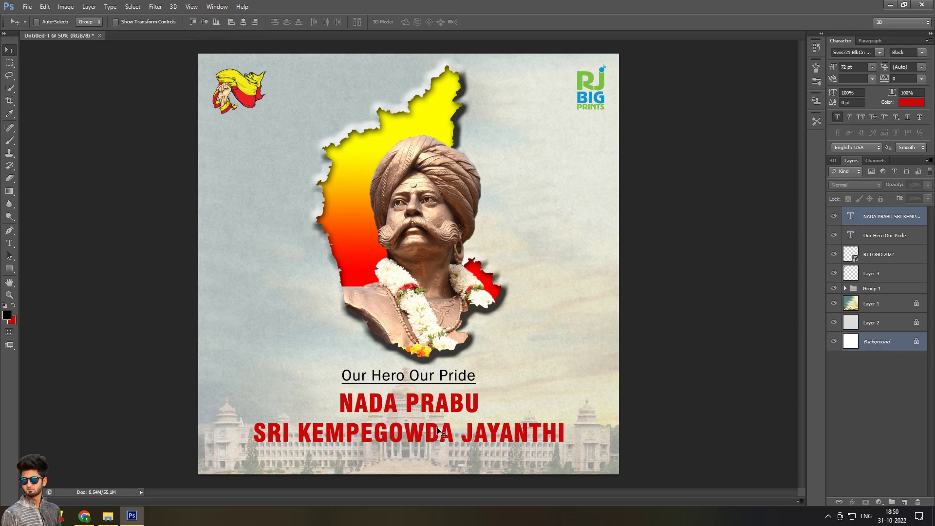
{"action": "key", "text": "shift+Left"}
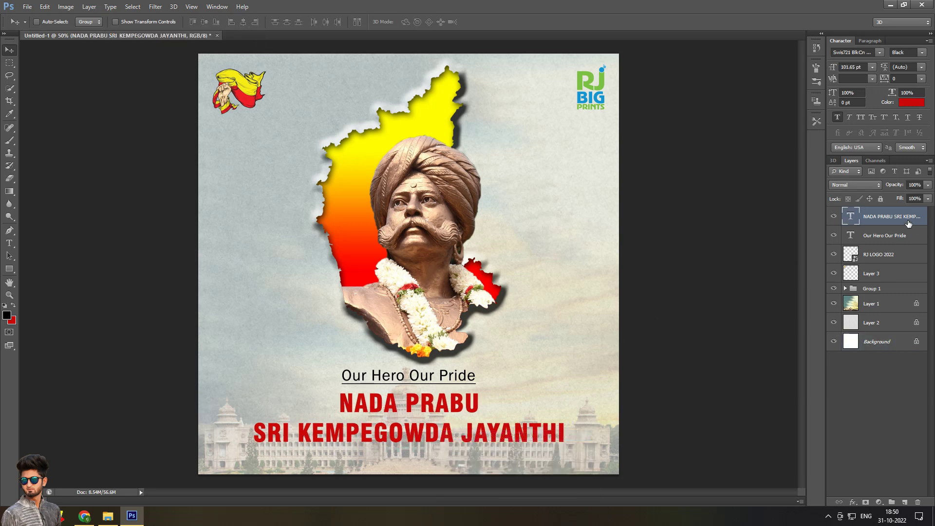
- Add a Stroke layer style to the title with size 2 px
{"action": "double_click", "coordinate": [923, 224]}
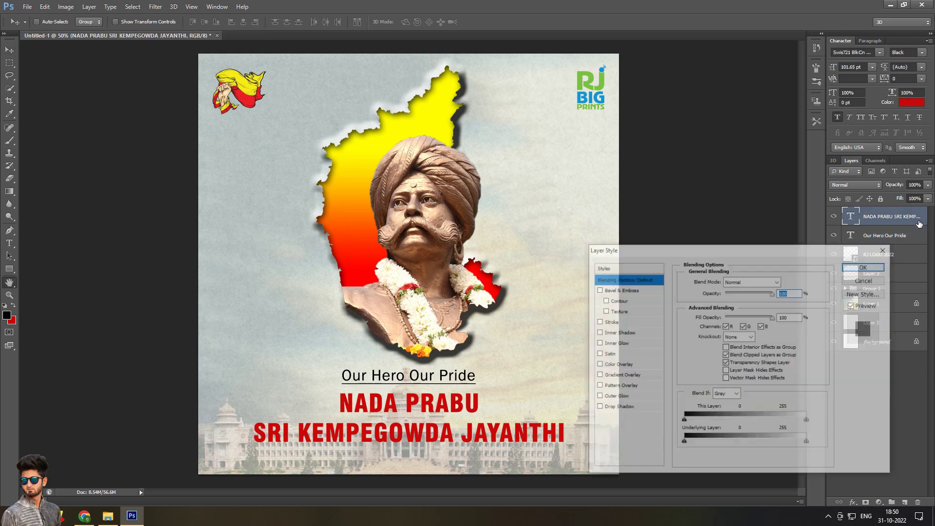
{"action": "left_click", "coordinate": [609, 322]}
{"action": "left_click_drag", "start_coordinate": [721, 285], "coordinate": [717, 284]}
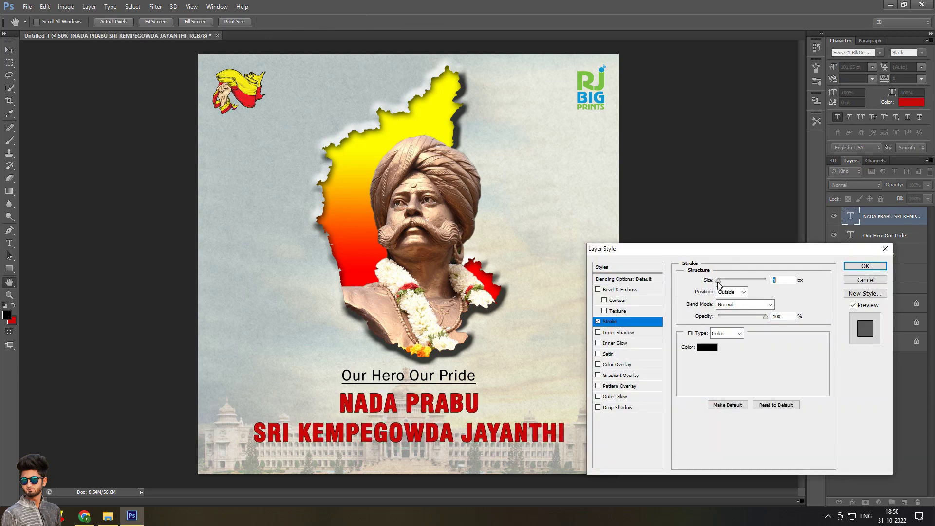
{"action": "key", "text": "ctrl+plus"}
{"action": "key", "text": "ctrl+plus"}
{"action": "key", "text": "ctrl+plus"}
{"action": "key", "text": "ctrl+minus"}
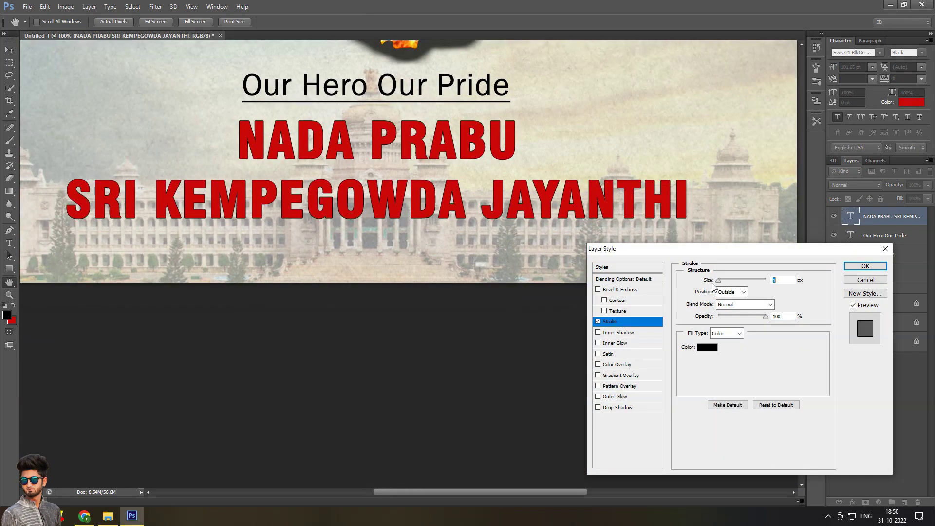
{"action": "left_click_drag", "start_coordinate": [719, 280], "coordinate": [720, 283]}
- Set the stroke colour to a light grey sampled from the poster and apply it
{"action": "left_click", "coordinate": [707, 347]}
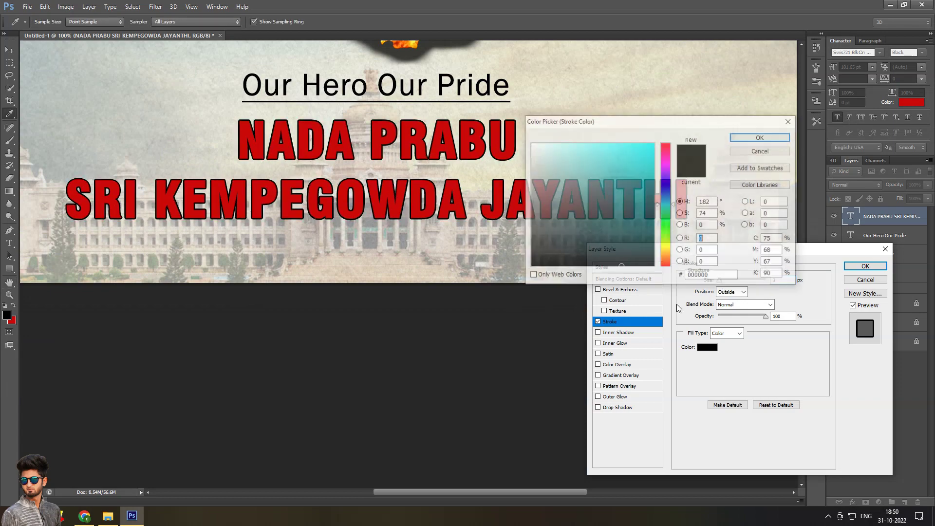
{"action": "left_click", "coordinate": [532, 145]}
{"action": "left_click", "coordinate": [736, 140]}
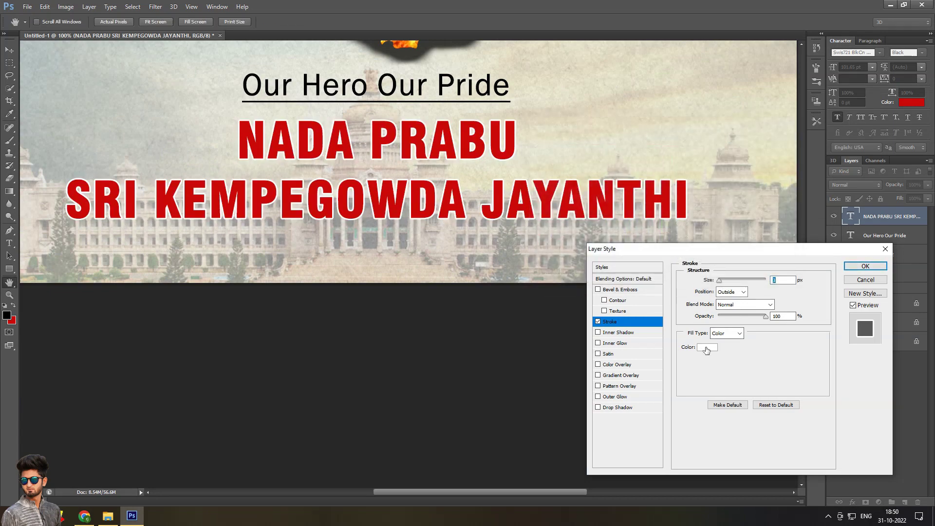
{"action": "left_click", "coordinate": [707, 347]}
{"action": "left_click", "coordinate": [521, 148]}
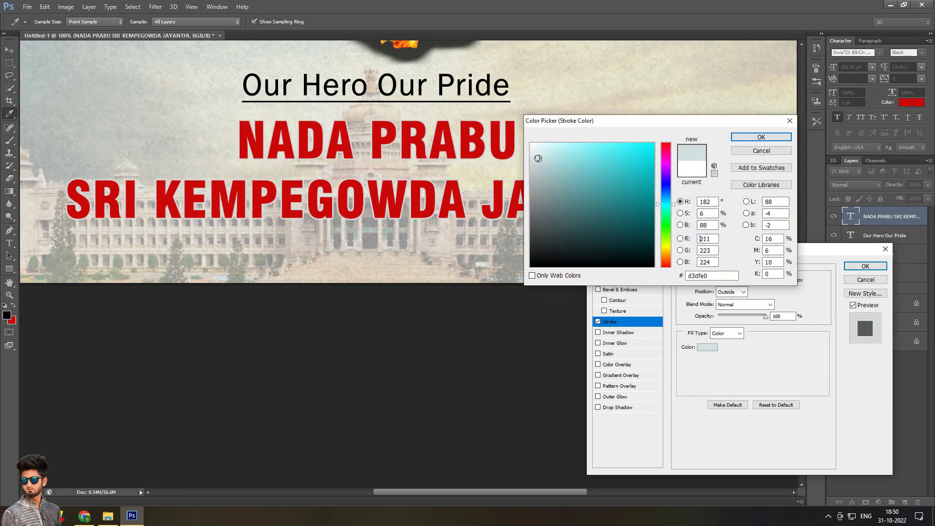
{"action": "left_click", "coordinate": [761, 137]}
{"action": "left_click", "coordinate": [865, 266]}
{"action": "key", "text": "v"}
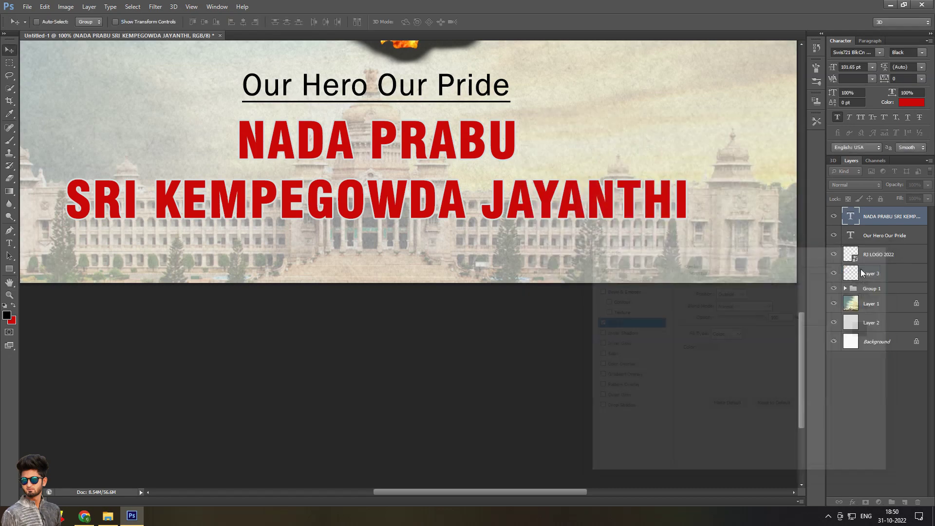
{"action": "key", "text": "ctrl+0"}
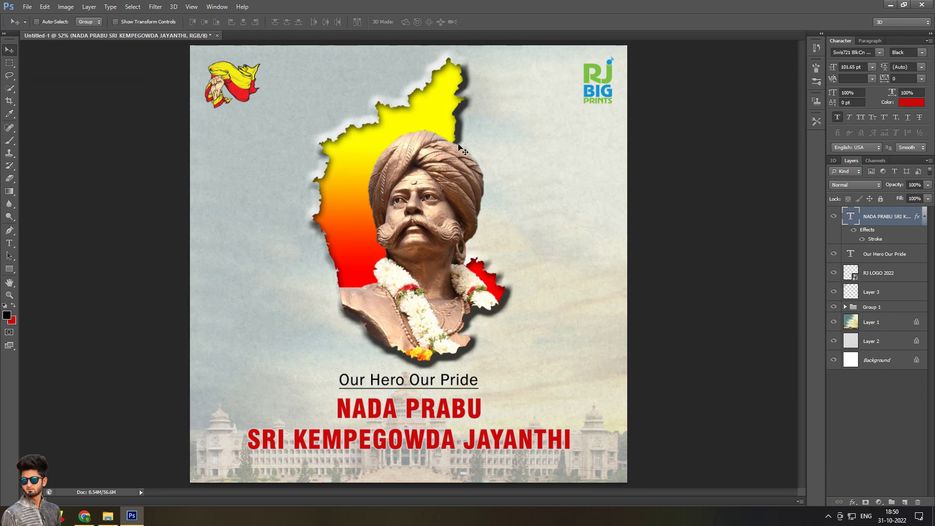
{"action": "left_click", "coordinate": [62, 516]}
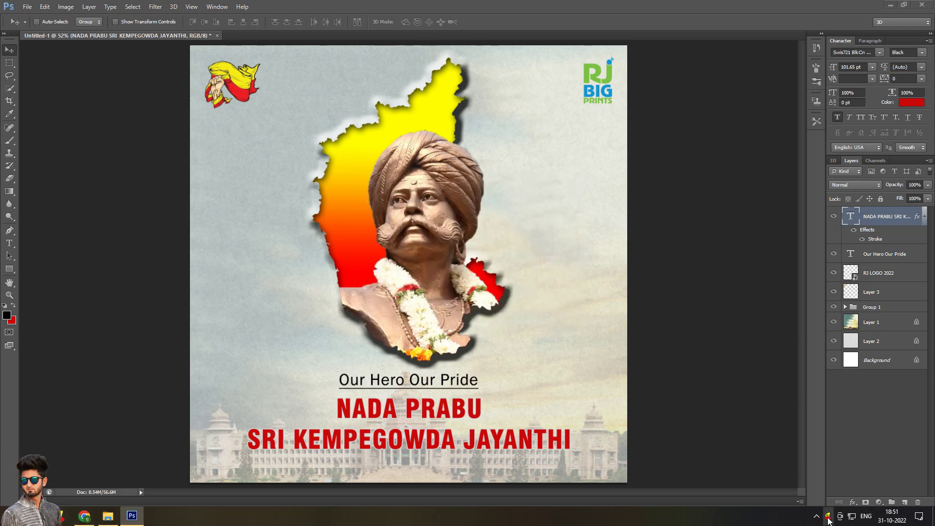
- Replace the Nudi text with 'ನಮ್ಮ ಬೆಂಗಳೂರು', select it and return to Photoshop
{"action": "key", "text": "ctrl+a"}
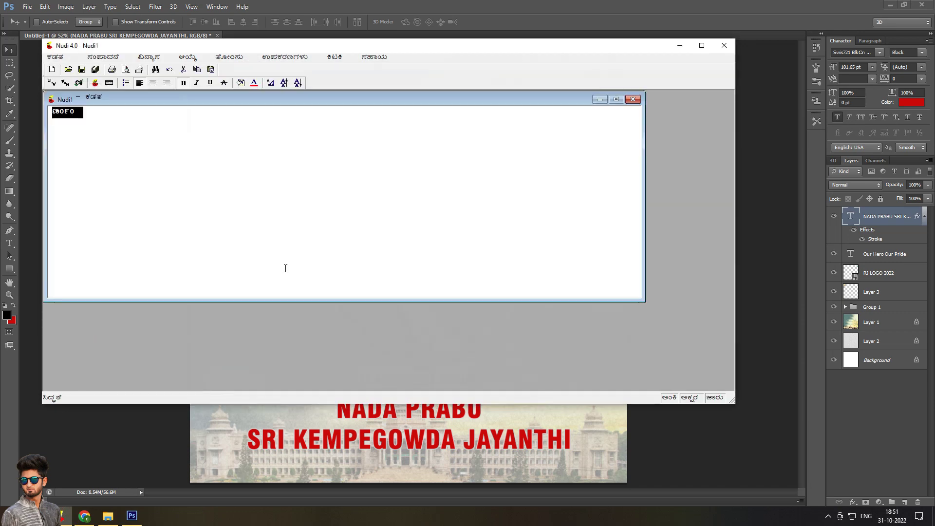
{"action": "key", "text": "BackSpace"}
{"action": "type", "text": "n"}
{"action": "type", "text": "ಮ ಬ"}
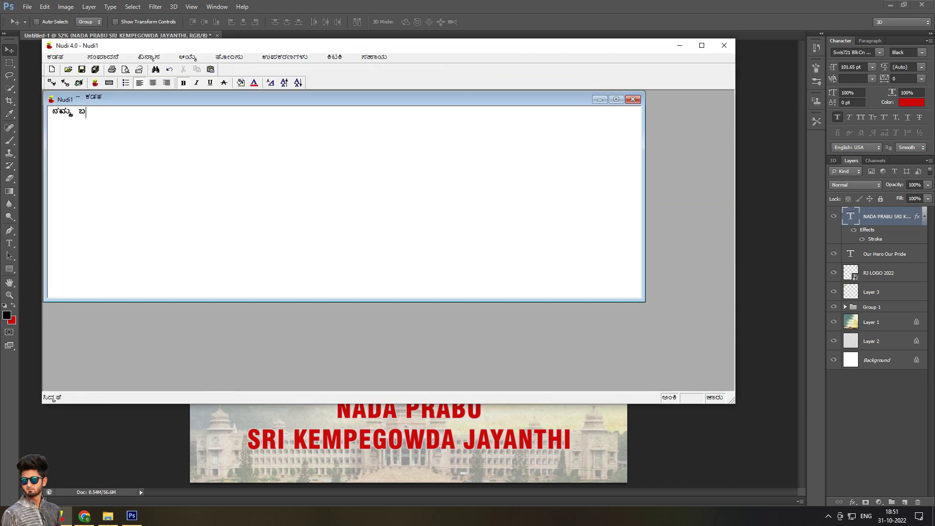
{"action": "type", "text": "ೆಂಗಳೂರು"}
{"action": "key", "text": "ctrl+a"}
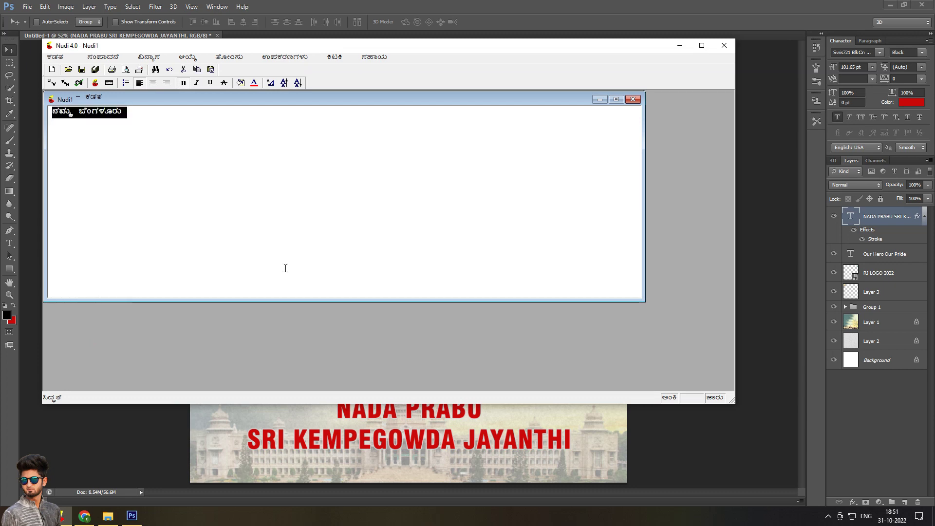
{"action": "key", "text": "alt+Tab"}
- Paste the Kannada phrase as new text and set its font to Nudi 11 e
{"action": "key", "text": "t"}
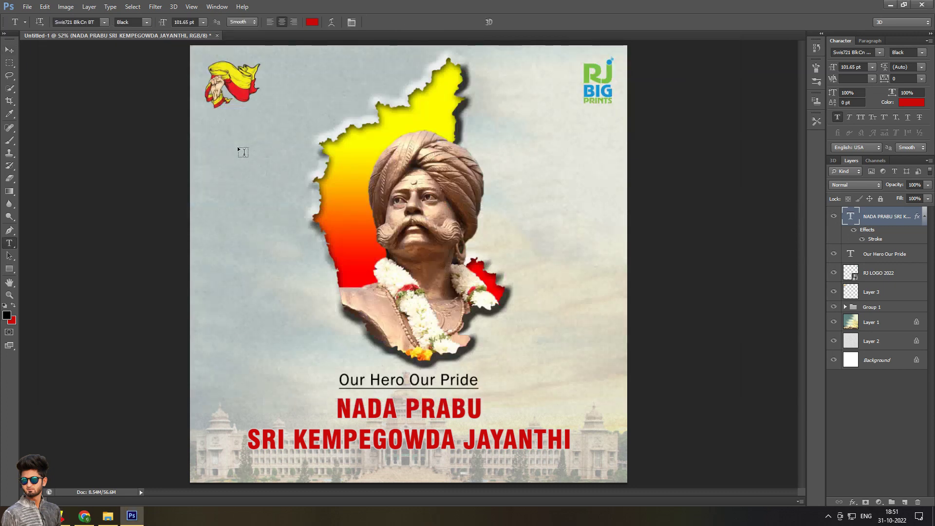
{"action": "left_click", "coordinate": [243, 152]}
{"action": "key", "text": "ctrl+v"}
{"action": "left_click", "coordinate": [78, 22]}
{"action": "left_click_drag", "start_coordinate": [208, 80], "coordinate": [212, 191]}
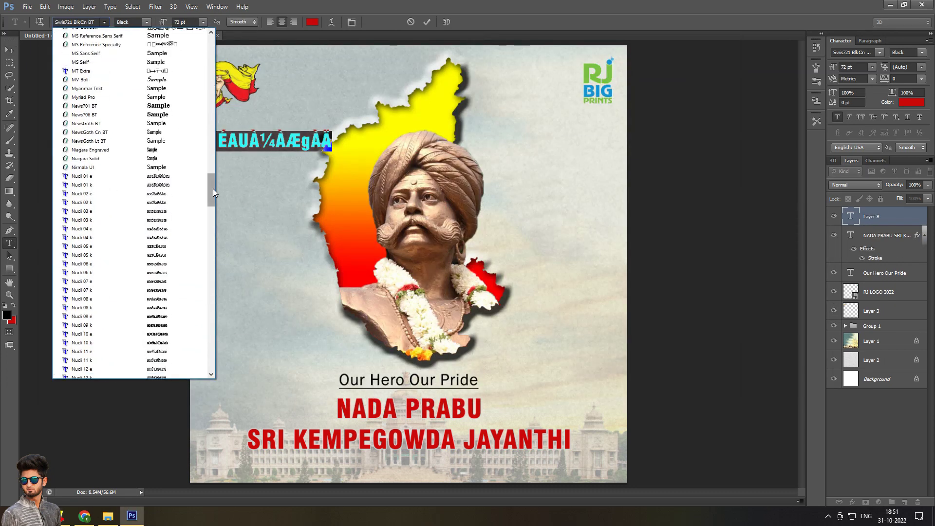
{"action": "left_click", "coordinate": [81, 281]}
{"action": "key", "text": "Down"}
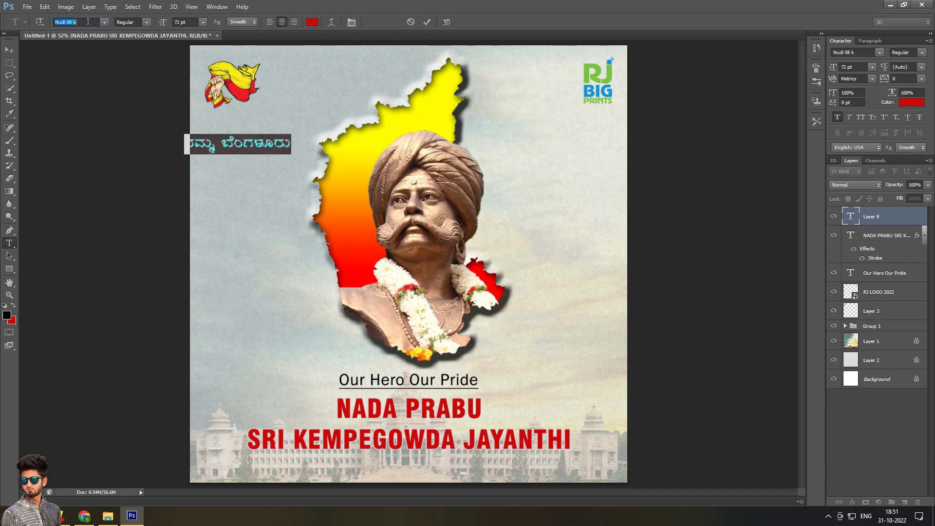
{"action": "key", "text": "Down"}
{"action": "key", "text": "Down"}
{"action": "key", "text": "Down"}
{"action": "key", "text": "Down"}
{"action": "key", "text": "Down"}
{"action": "key", "text": "Down"}
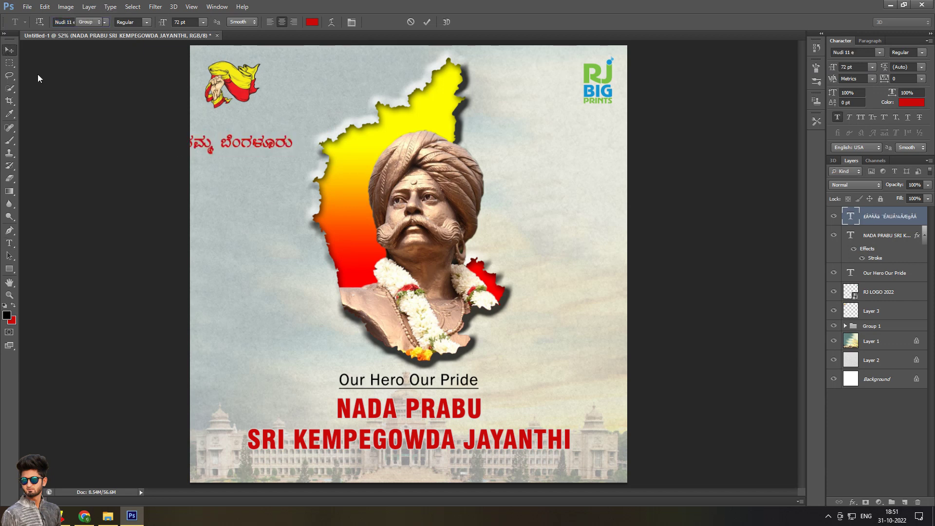
- Make the Kannada heading black and resize it at the top-left, repositioning the flag
{"action": "left_click", "coordinate": [9, 49]}
{"action": "left_click_drag", "start_coordinate": [248, 145], "coordinate": [275, 111]}
{"action": "mouse_move", "coordinate": [260, 63]}
{"action": "left_mouse_down"}
{"action": "mouse_move", "coordinate": [265, 112]}
{"action": "mouse_move", "coordinate": [257, 65]}
{"action": "left_mouse_up"}
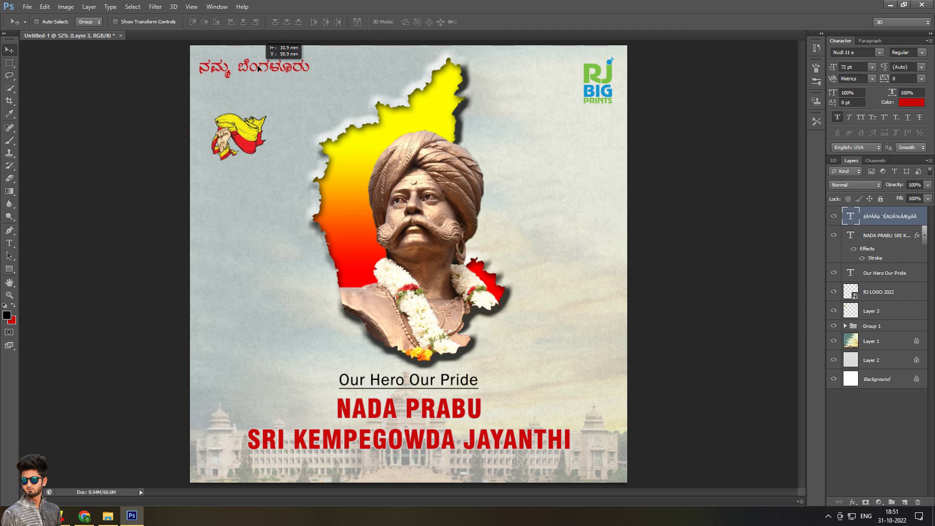
{"action": "left_click", "coordinate": [15, 305]}
{"action": "mouse_move", "coordinate": [248, 125]}
{"action": "left_mouse_down"}
{"action": "mouse_move", "coordinate": [264, 73]}
{"action": "mouse_move", "coordinate": [283, 68]}
{"action": "mouse_move", "coordinate": [251, 101]}
{"action": "left_mouse_up"}
{"action": "key", "text": "ctrl+t"}
{"action": "key", "text": "Return"}
{"action": "left_click", "coordinate": [260, 117], "text": "ctrl"}
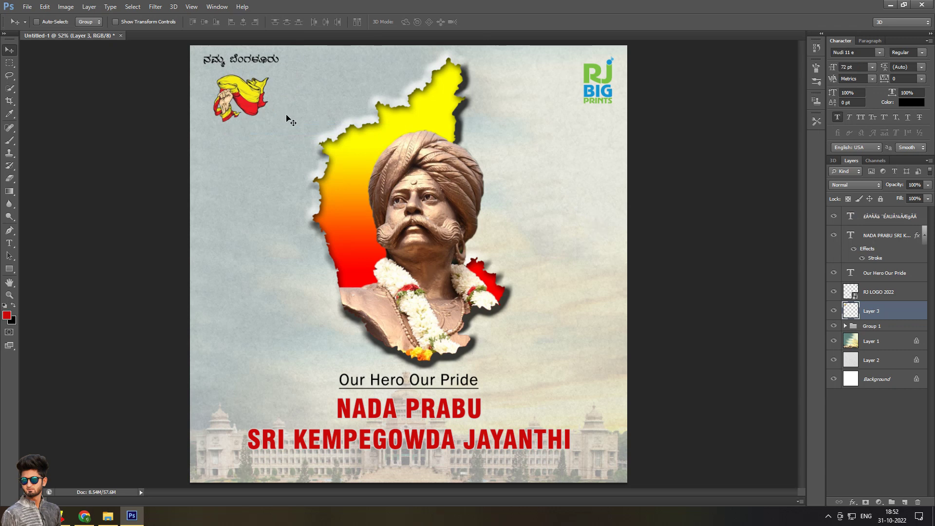
- Move, scale and rotate the flag clipart into the bottom-left corner
{"action": "mouse_move", "coordinate": [263, 111]}
{"action": "left_mouse_down"}
{"action": "mouse_move", "coordinate": [609, 446]}
{"action": "mouse_move", "coordinate": [611, 417]}
{"action": "mouse_move", "coordinate": [648, 429]}
{"action": "left_mouse_up"}
{"action": "key", "text": "ctrl+t"}
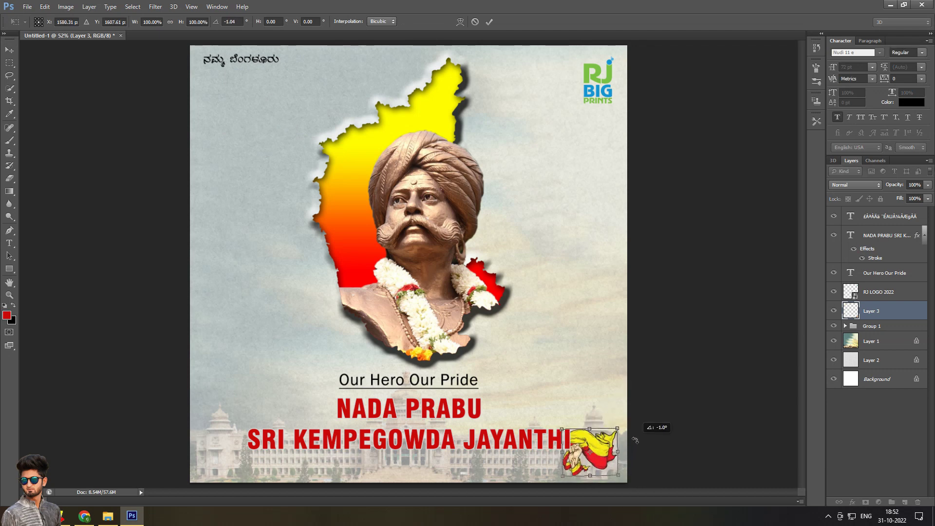
{"action": "left_click_drag", "start_coordinate": [549, 438], "coordinate": [173, 451]}
{"action": "left_click_drag", "start_coordinate": [252, 435], "coordinate": [307, 417]}
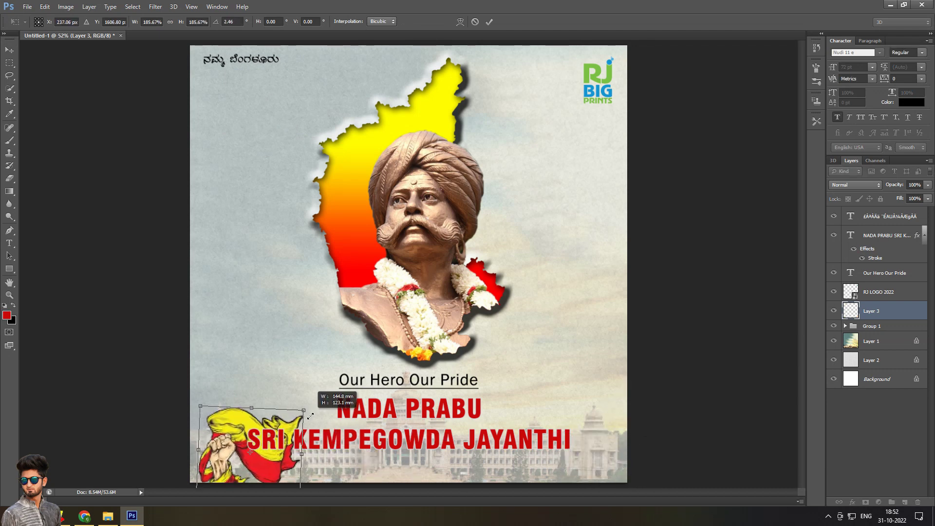
{"action": "key", "text": "Return"}
{"action": "left_click_drag", "start_coordinate": [244, 428], "coordinate": [236, 431]}
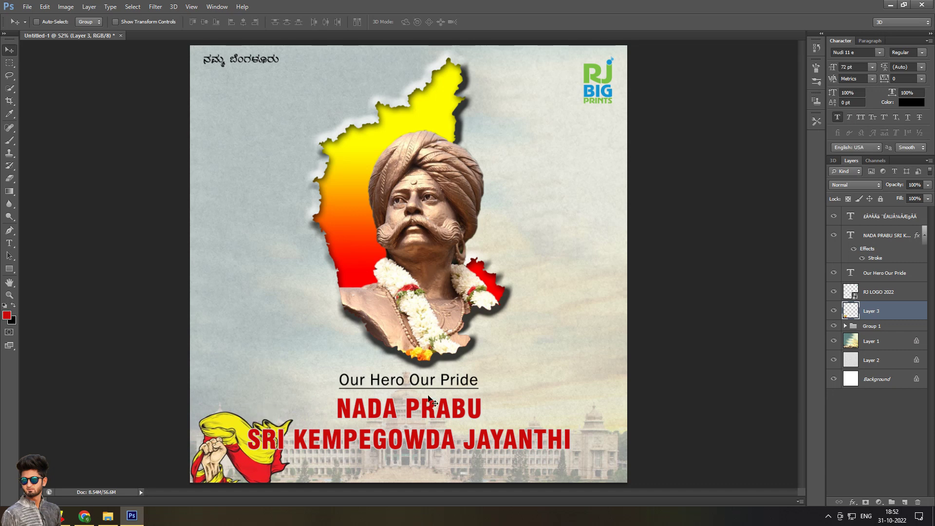
{"action": "key", "text": "ctrl+t"}
{"action": "left_click_drag", "start_coordinate": [435, 379], "coordinate": [437, 386]}
{"action": "key", "text": "Return"}
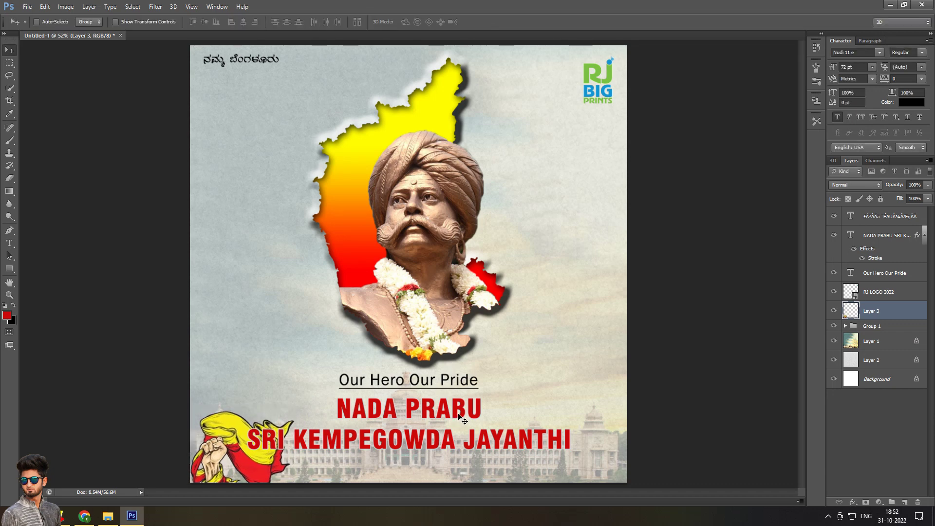
- Nudge the Kannada heading and RJ logo, then shrink and lower the flag
{"action": "left_click", "coordinate": [226, 61], "text": "ctrl"}
{"action": "left_click_drag", "start_coordinate": [226, 62], "coordinate": [242, 60]}
{"action": "left_click_drag", "start_coordinate": [618, 59], "coordinate": [623, 108]}
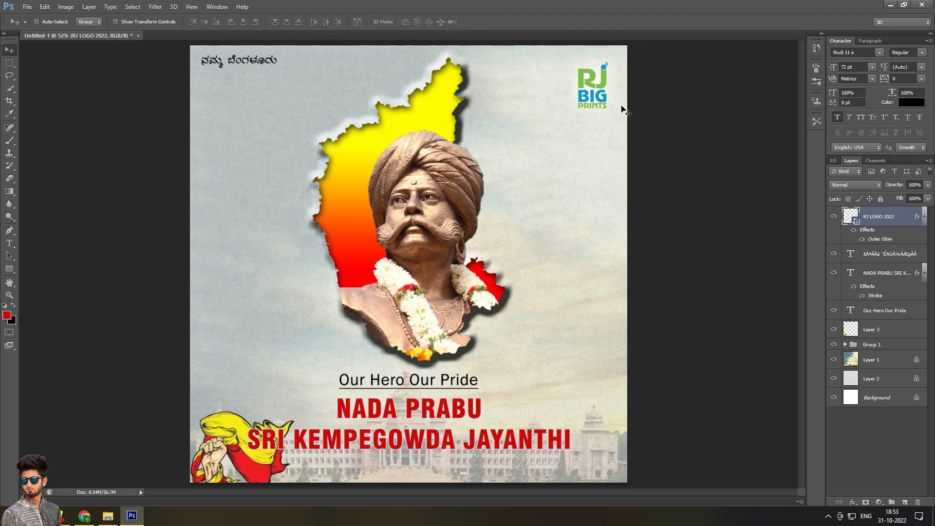
{"action": "left_click", "coordinate": [252, 478], "text": "ctrl"}
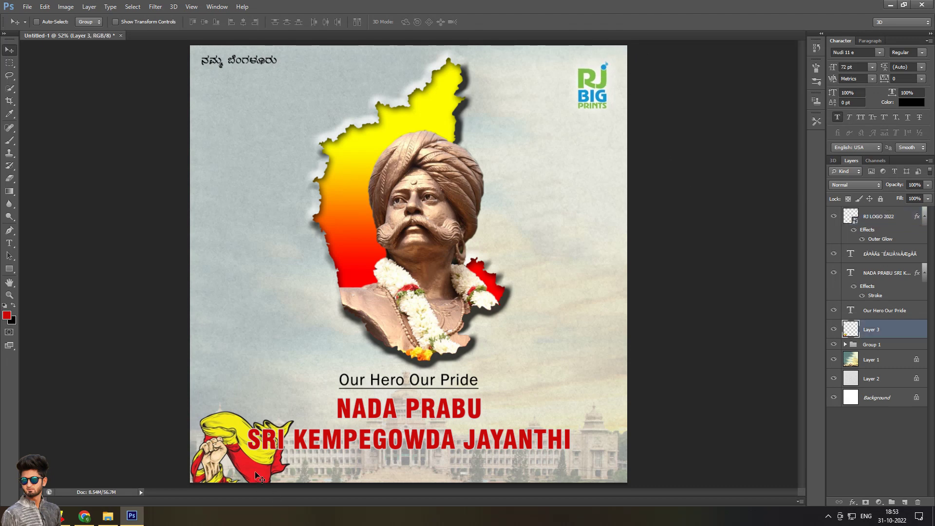
{"action": "key", "text": "ctrl+t"}
{"action": "mouse_move", "coordinate": [294, 412]}
{"action": "left_mouse_down"}
{"action": "mouse_move", "coordinate": [252, 405]}
{"action": "mouse_move", "coordinate": [248, 454]}
{"action": "left_mouse_up"}
{"action": "key", "text": "Return"}
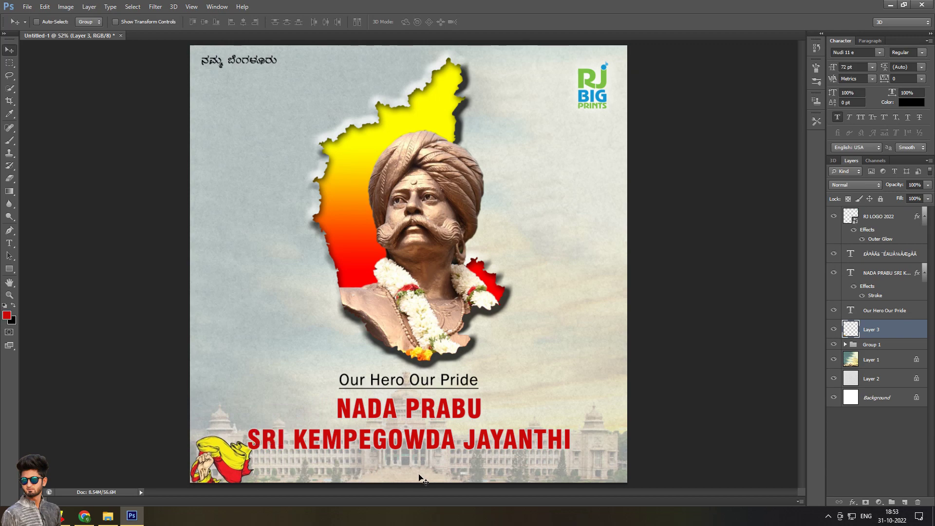